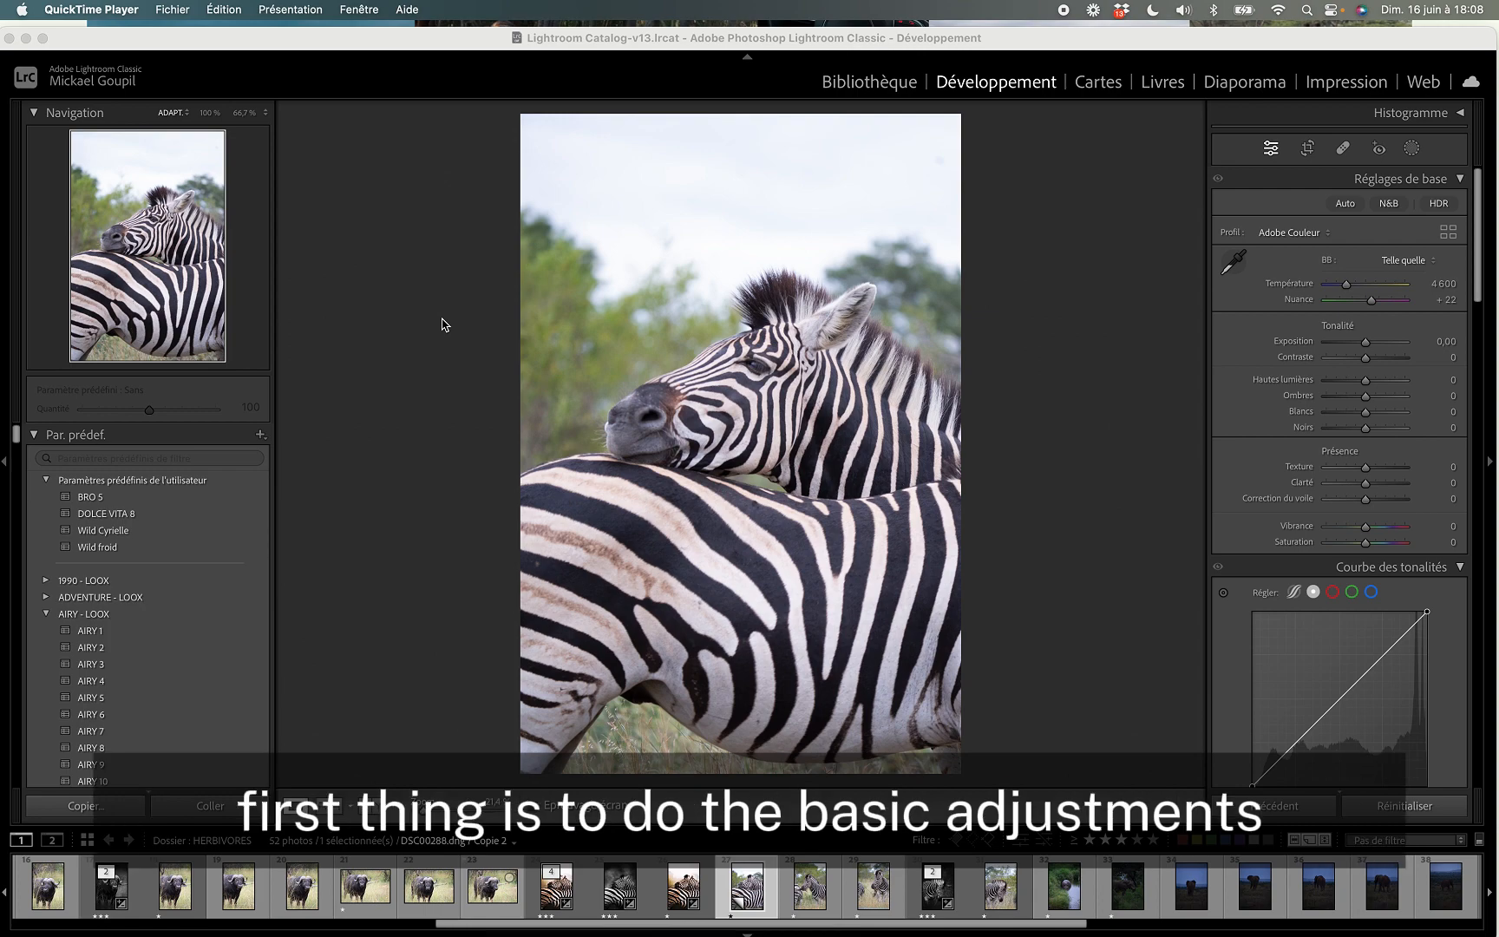
- Apply the Wild Cyrielle preset to the zebra photo, reset its exposure to 0, and set the shadows to +15
left_click(95, 530)
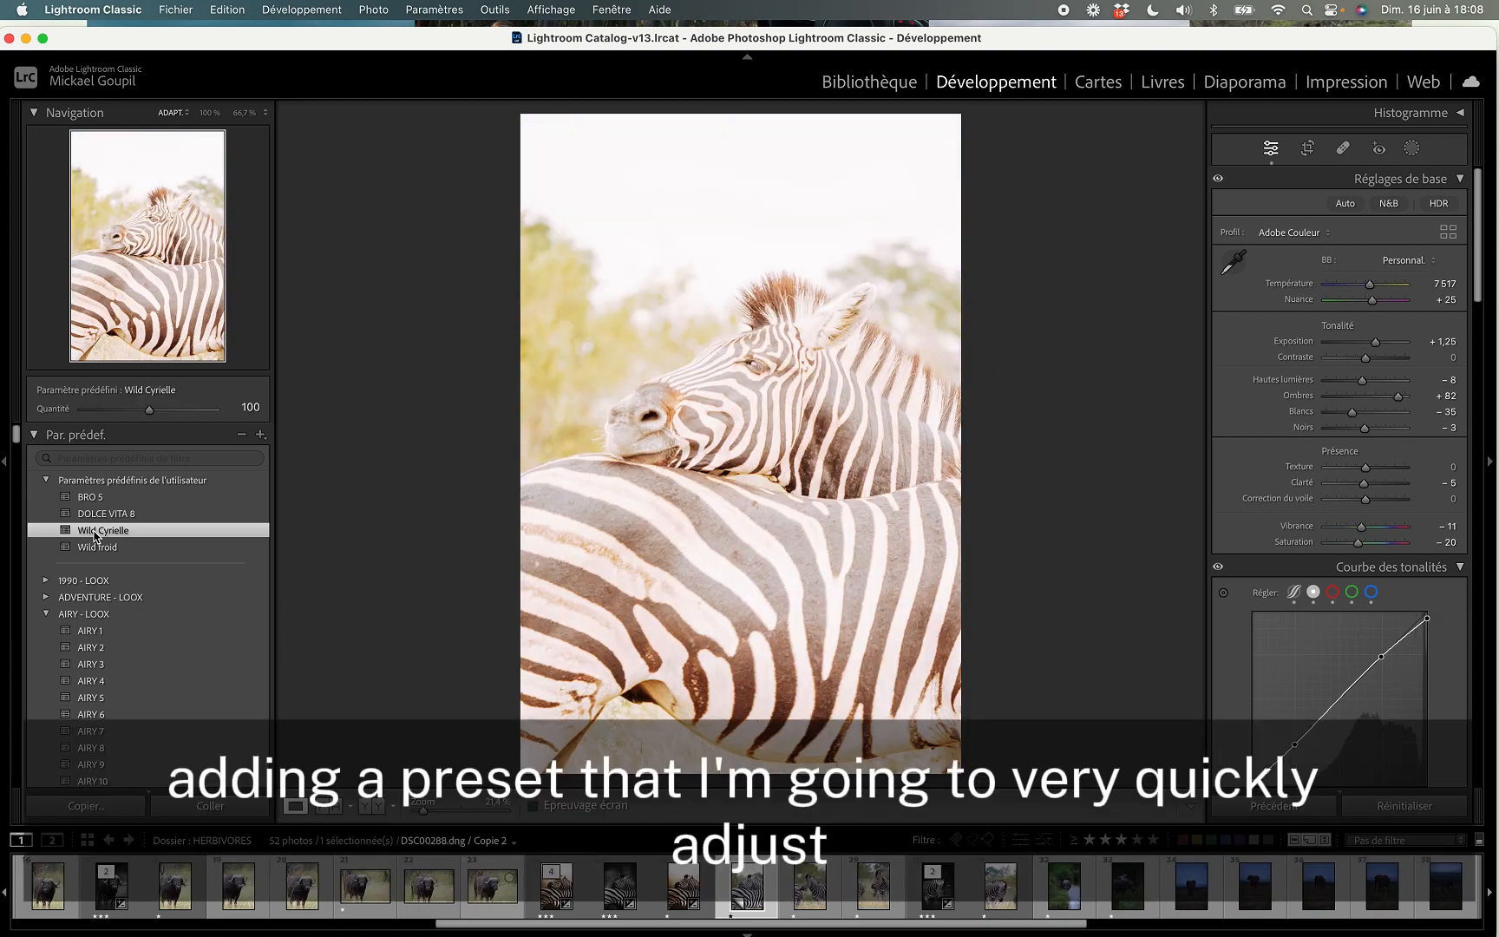
double_click(1377, 345)
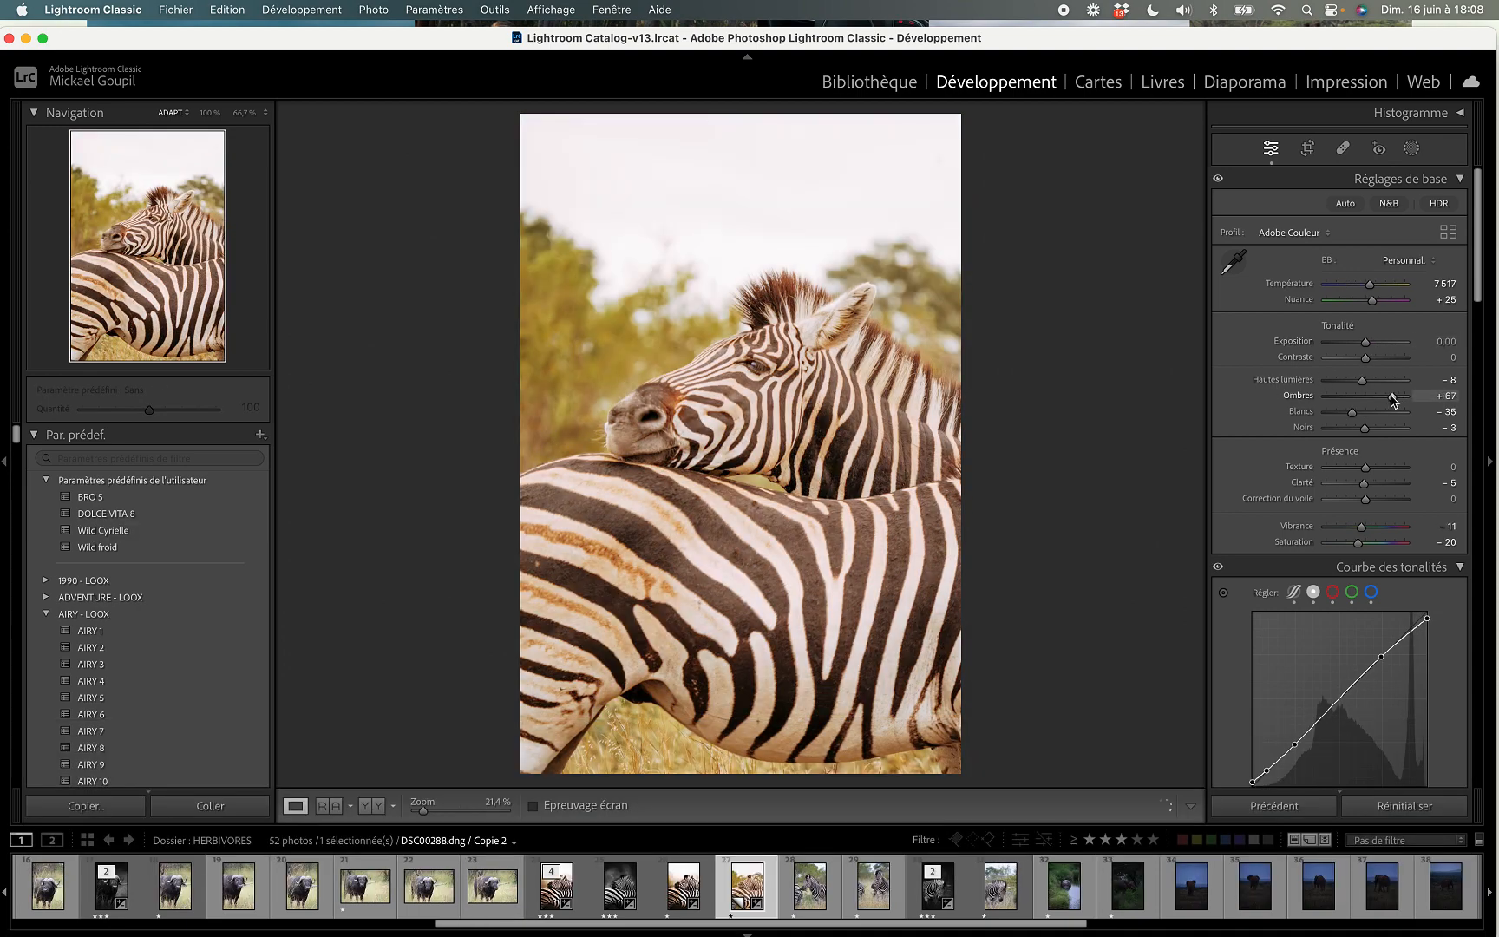
left_click_drag(1391, 400, 1379, 401)
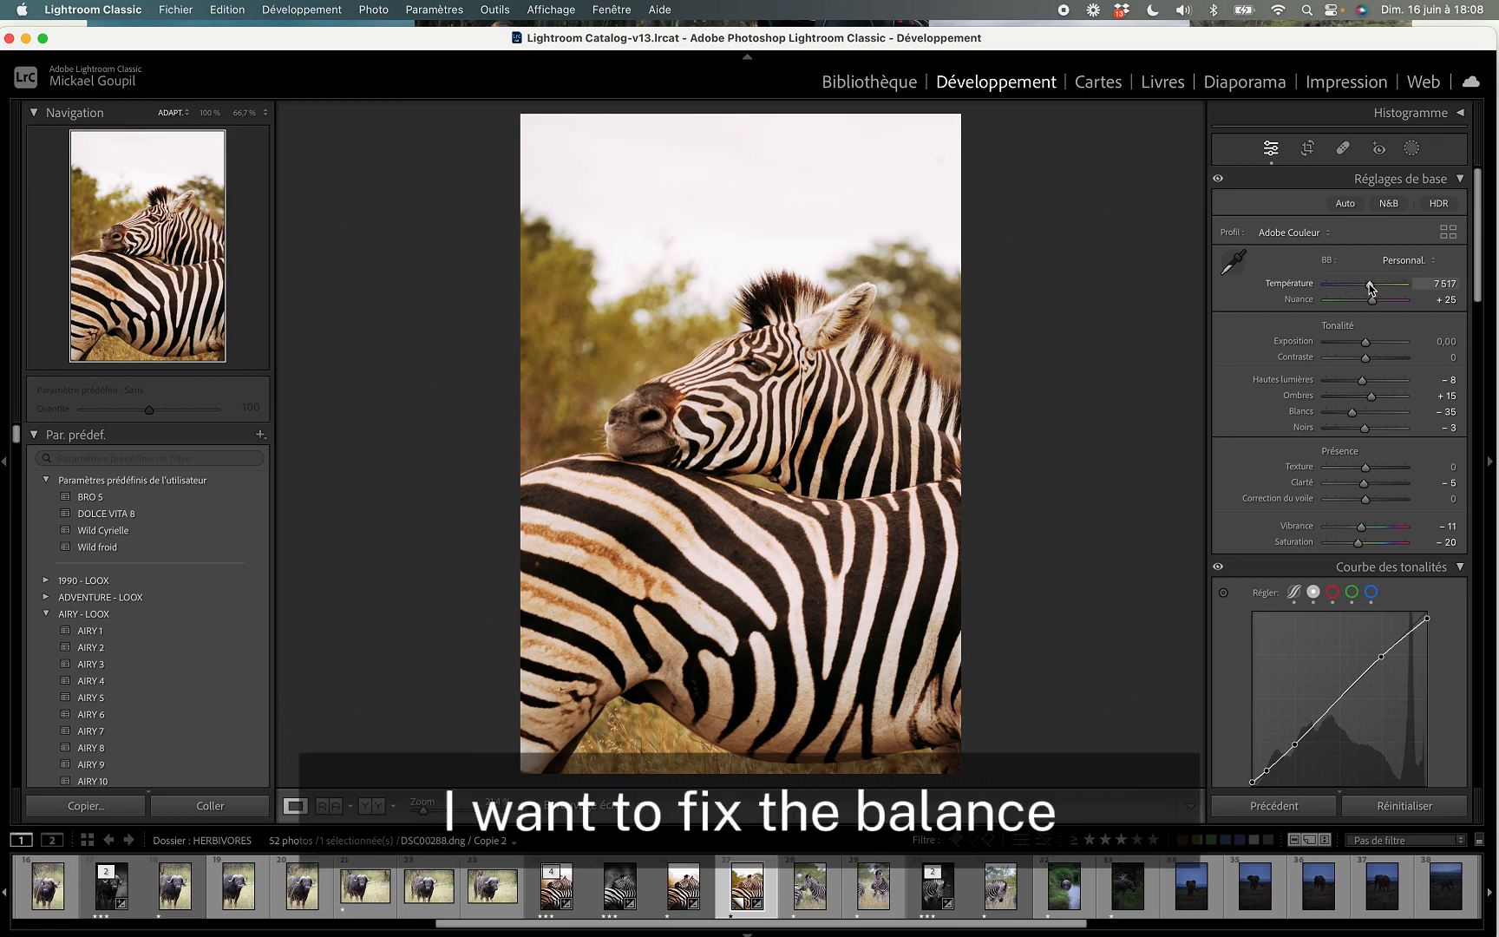
- Set the photo's temperature to 6160, contrast to +23, whites to −18 and blacks to −14
left_click_drag(1364, 287, 1358, 287)
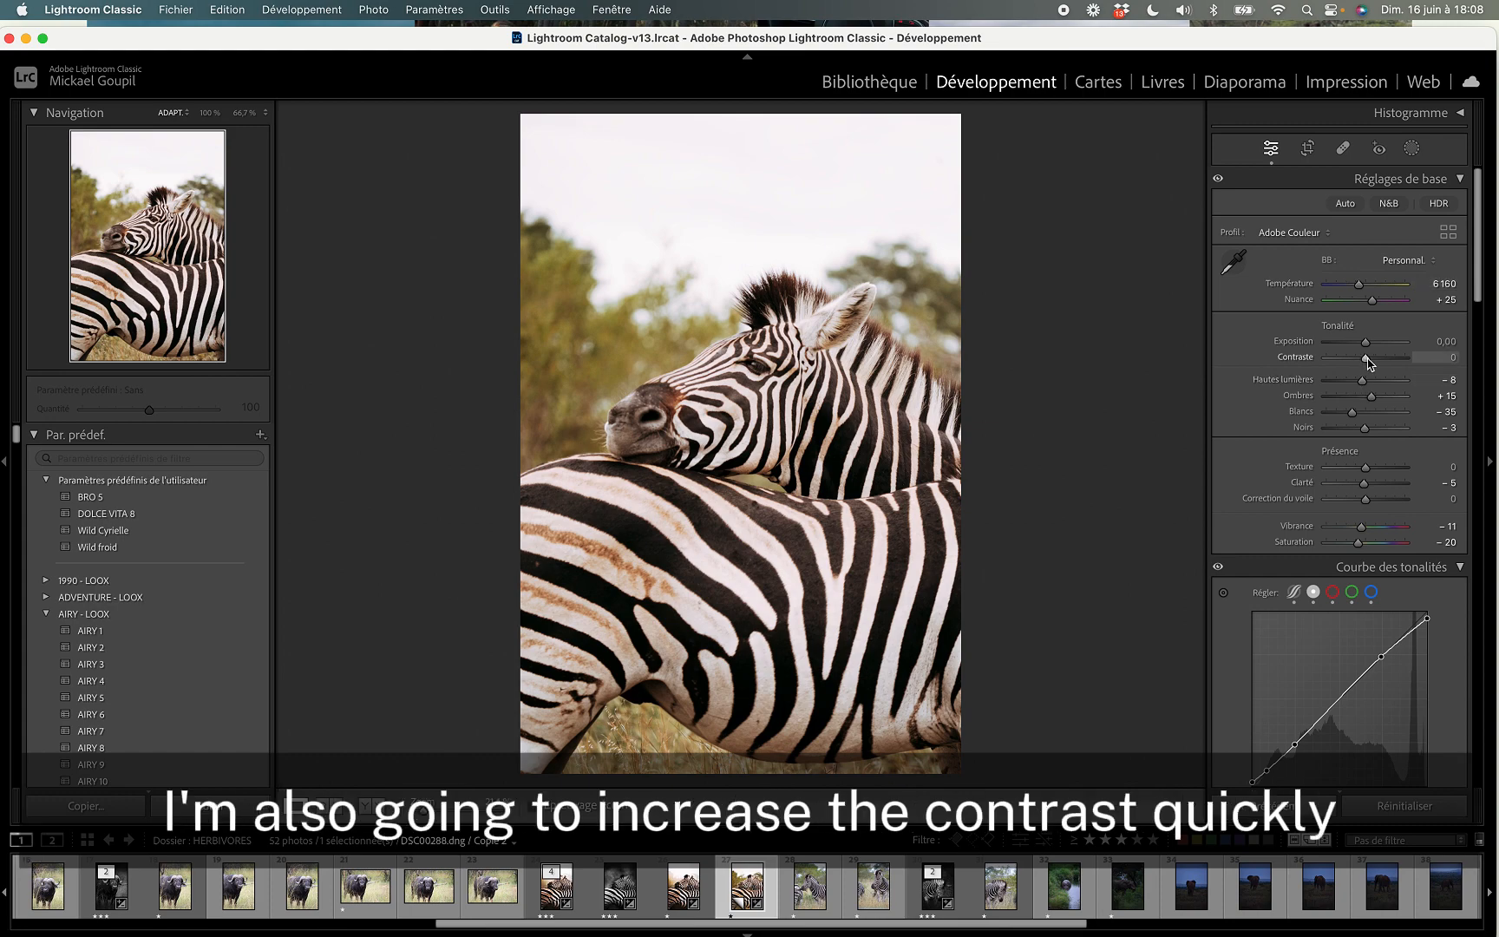
left_click_drag(1372, 359, 1377, 361)
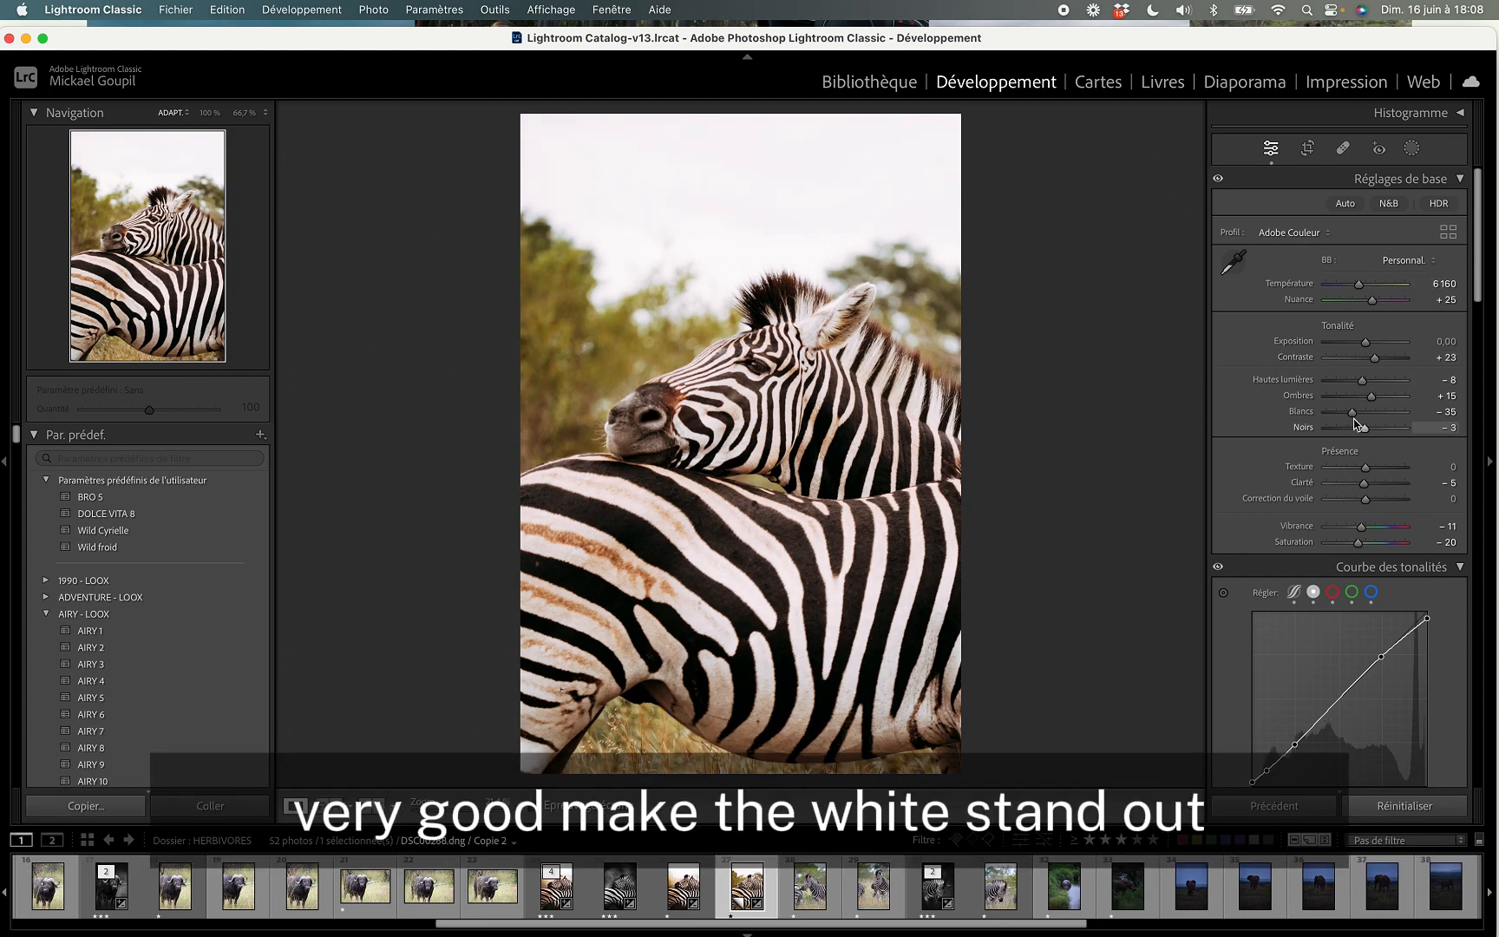
mouse_move(1355, 416)
left_mouse_down()
mouse_move(1370, 419)
mouse_move(1360, 430)
left_mouse_up()
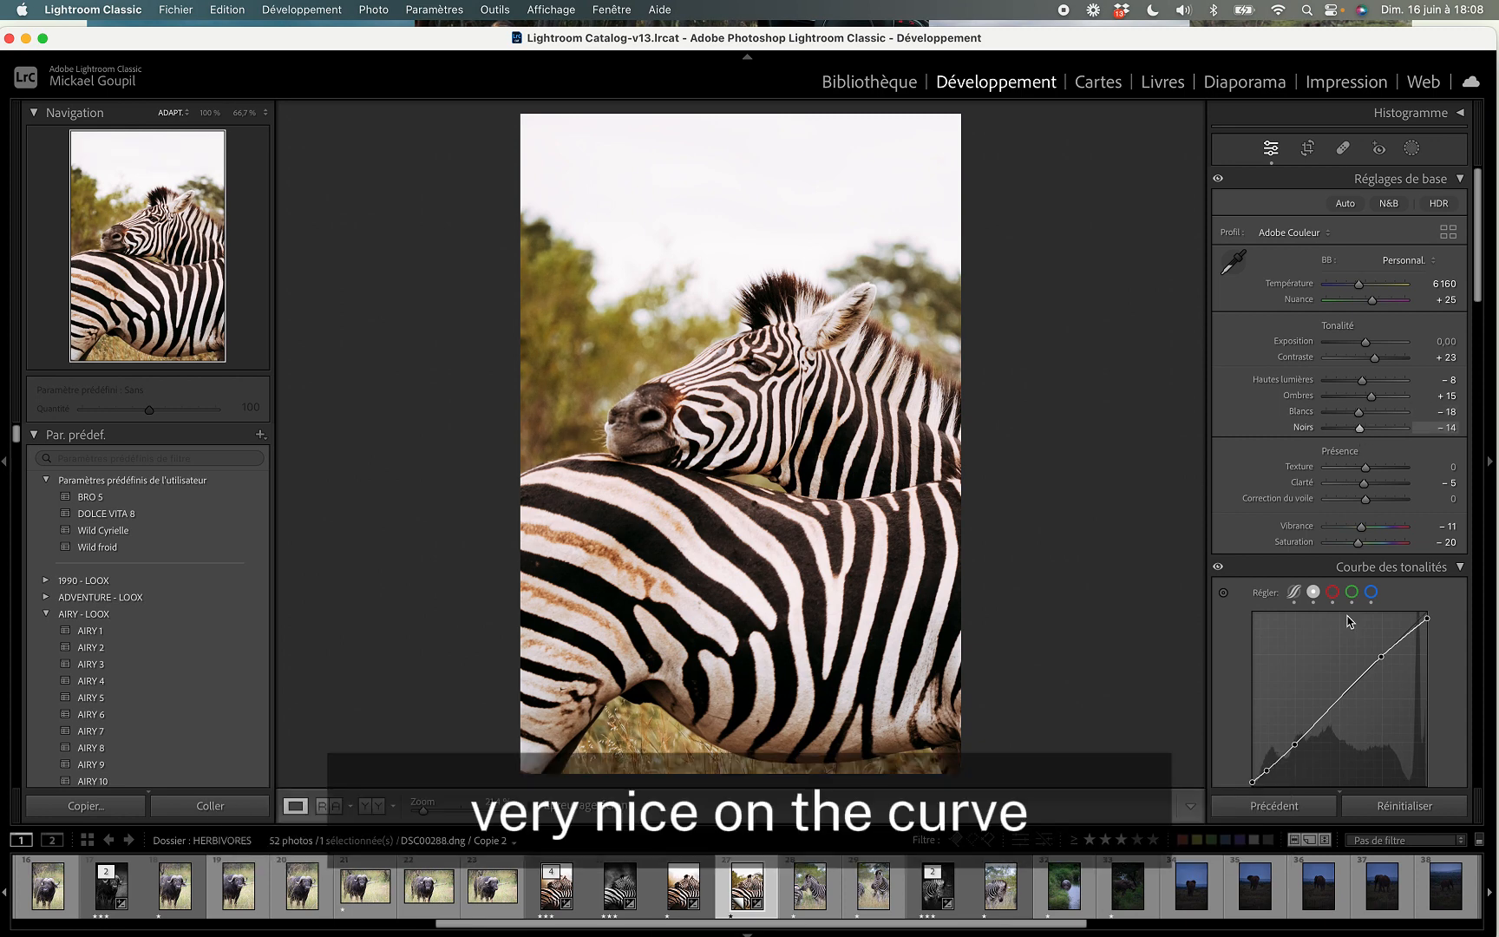
- Lower the dark point of the tone curve to input 25, output 21, and compare the photo before and after
left_click_drag(1266, 770, 1268, 773)
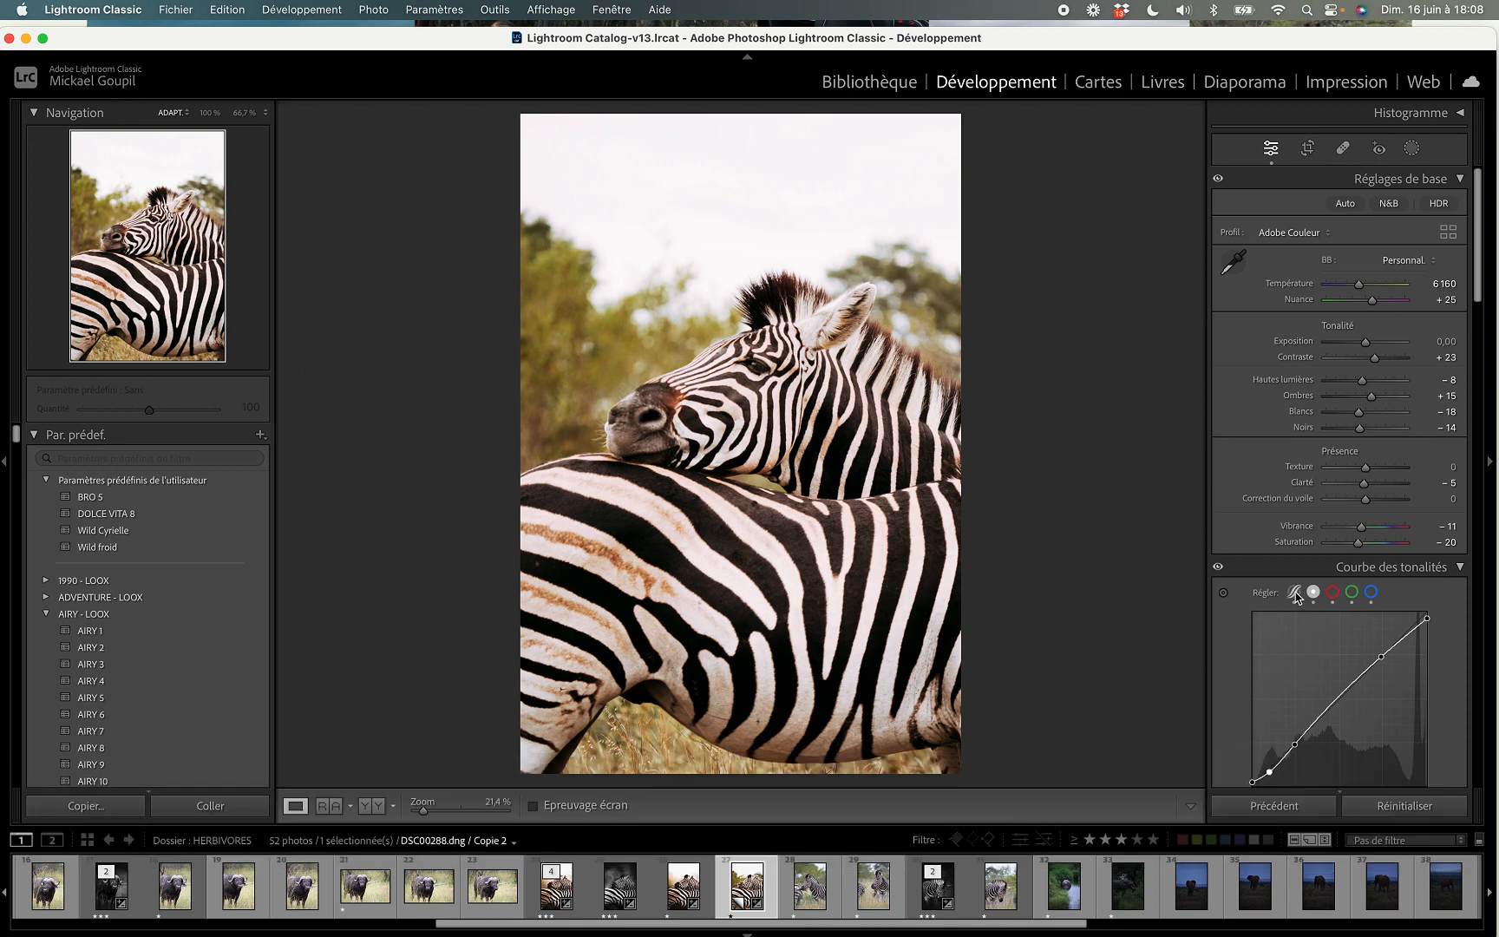
key("y")
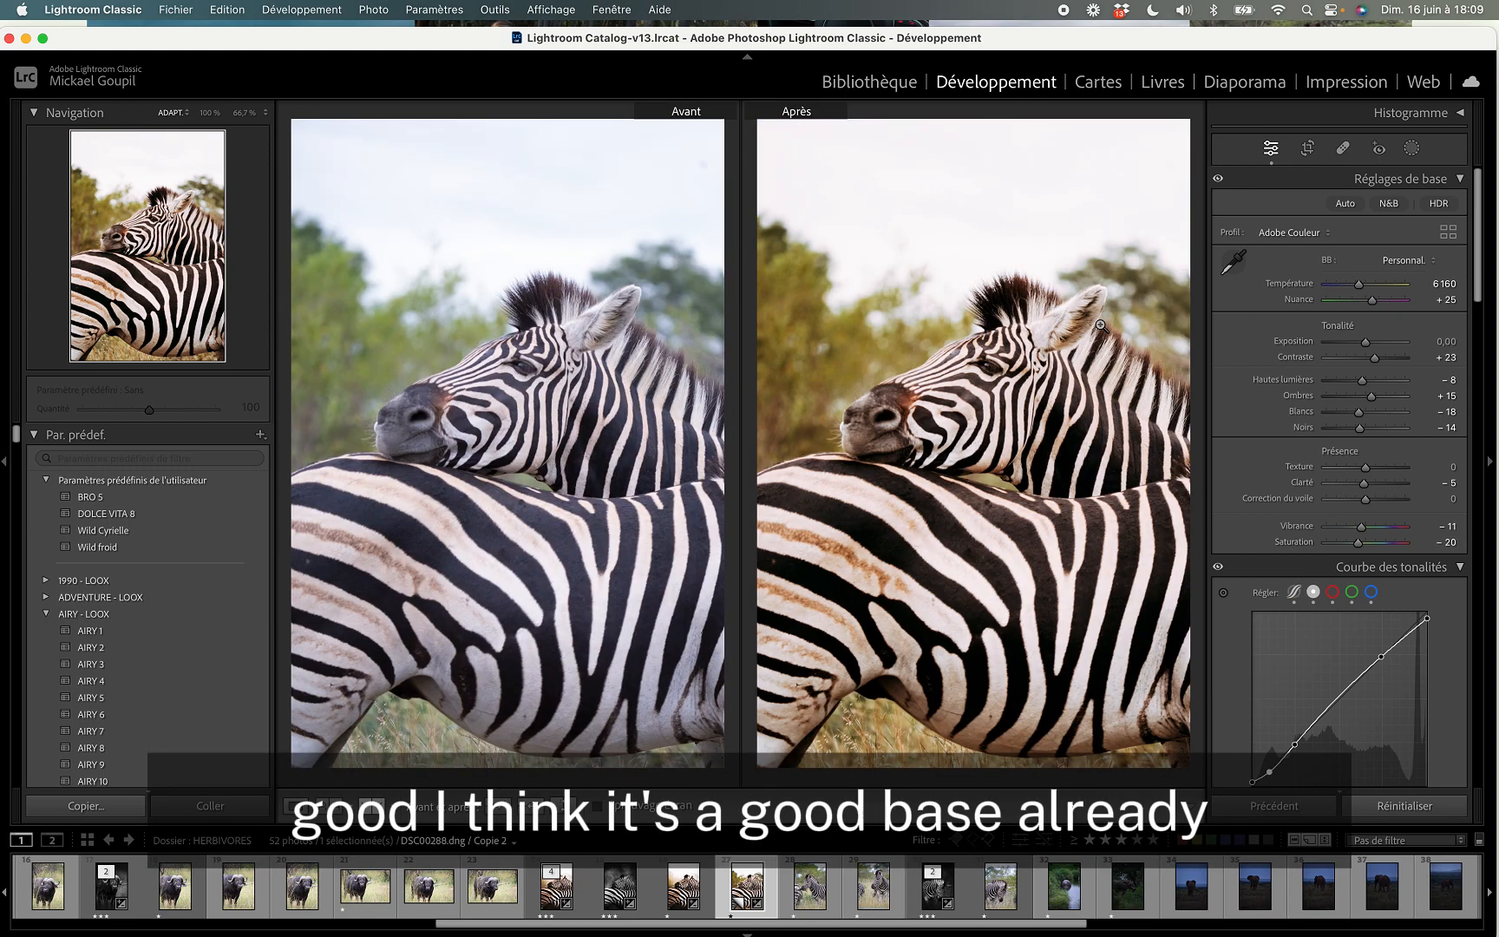
key("y")
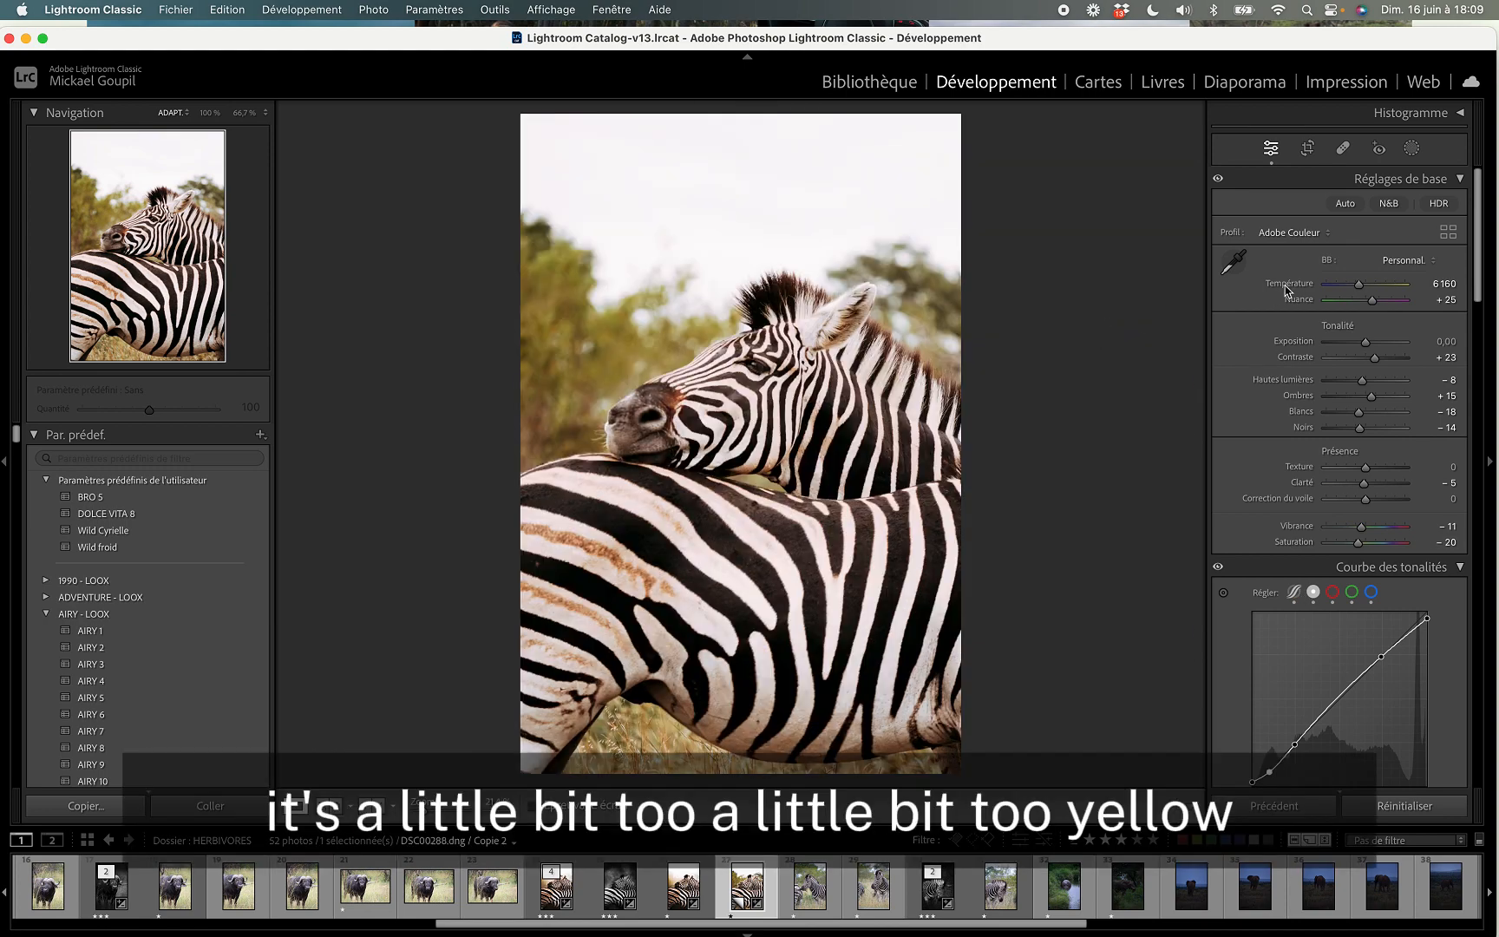
- Cool the photo's temperature to 5845 and compare the before and after versions
left_click_drag(1360, 288, 1358, 289)
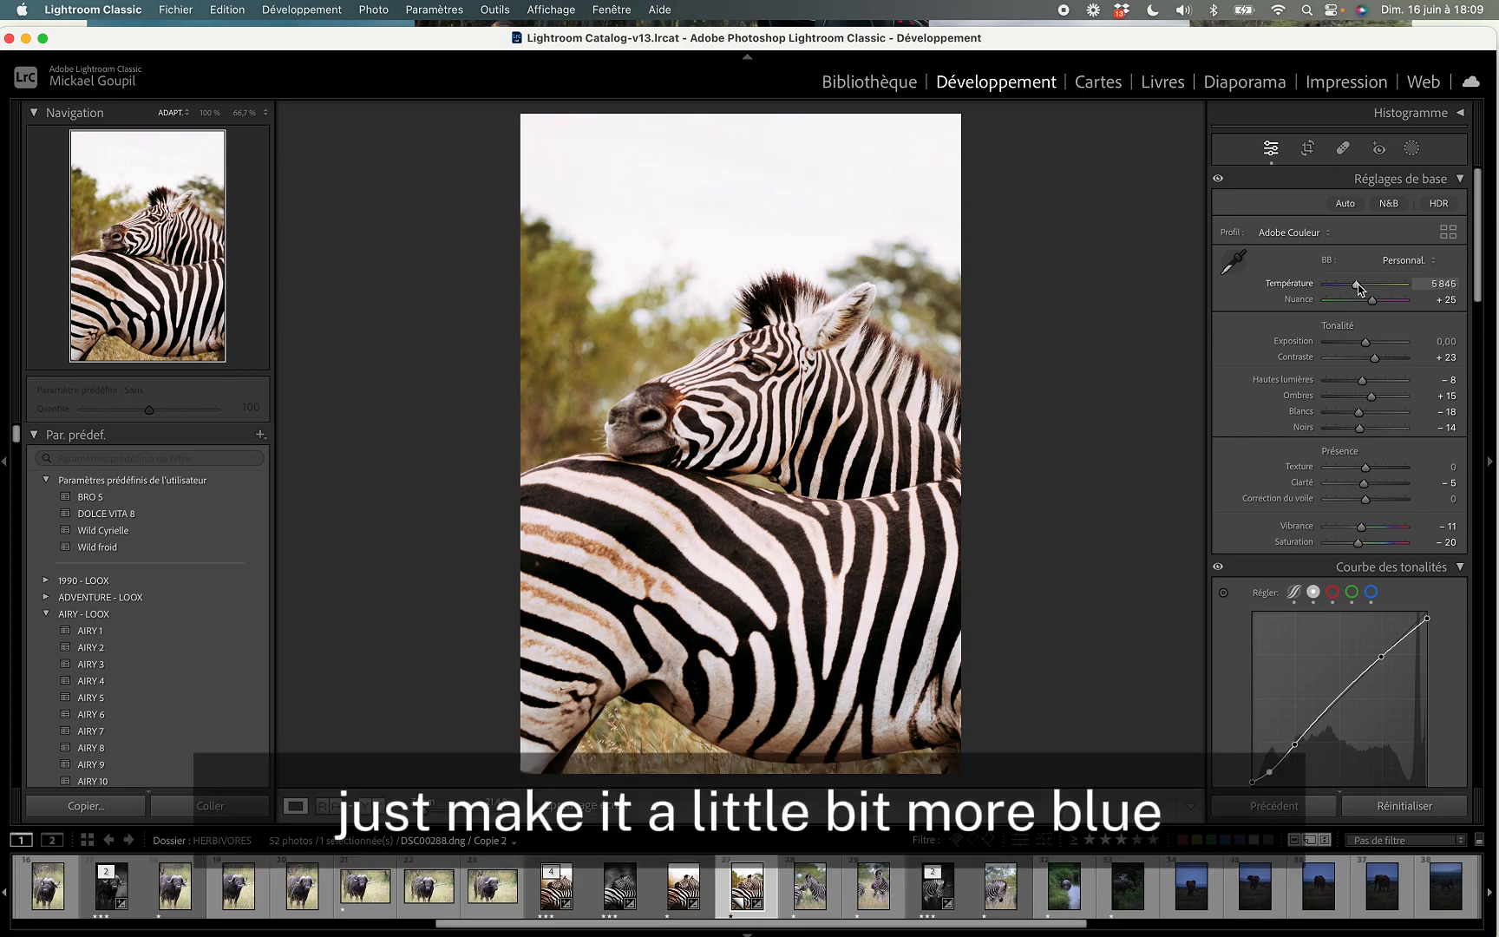
key("y")
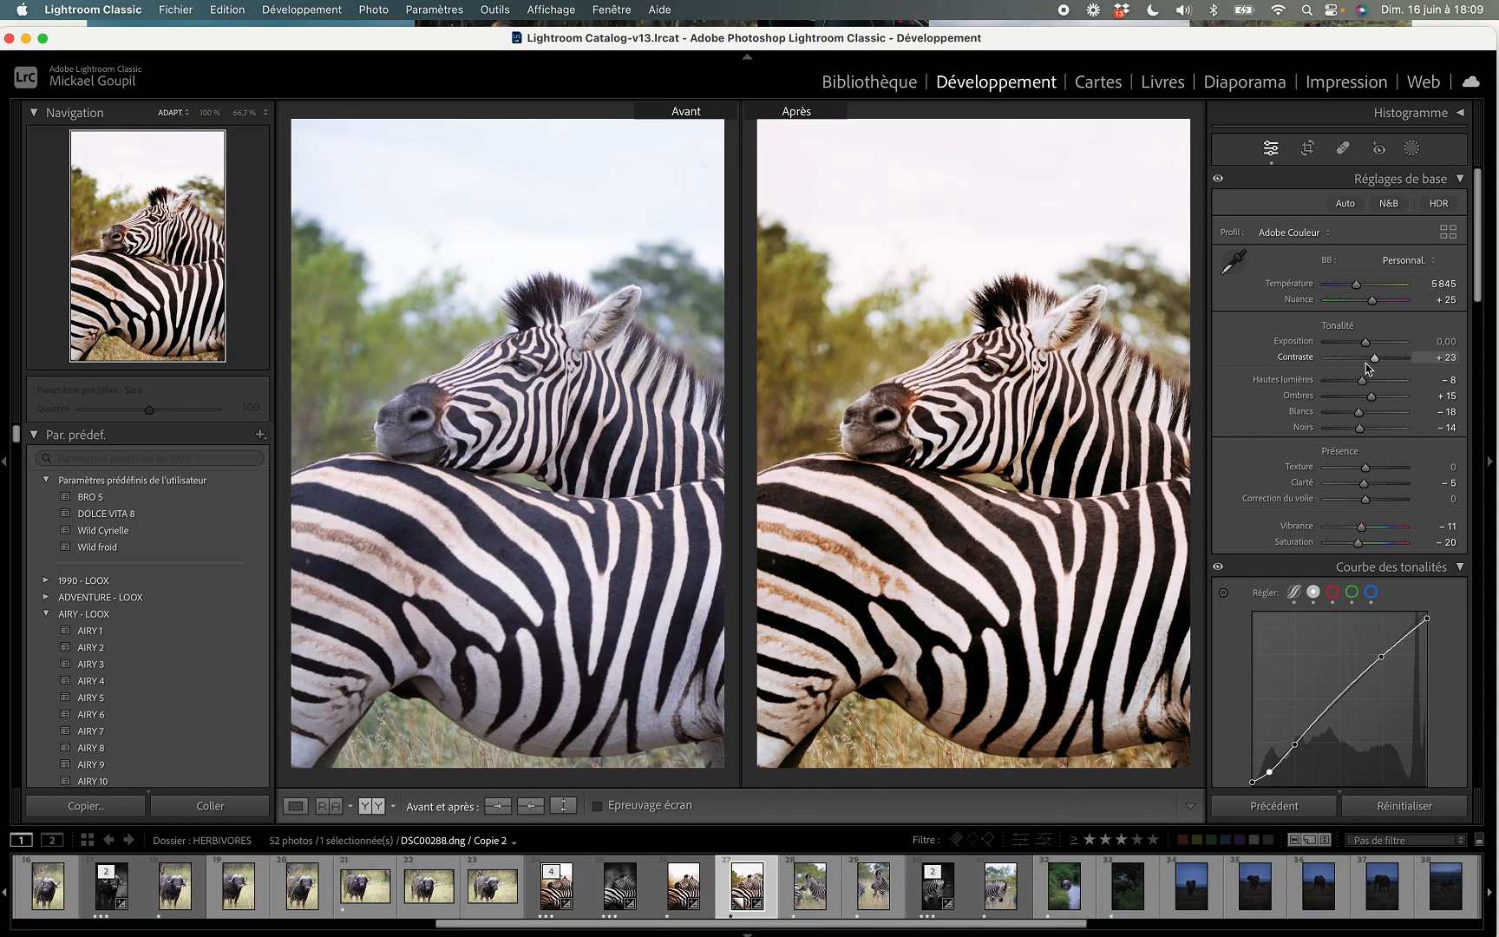
key("y")
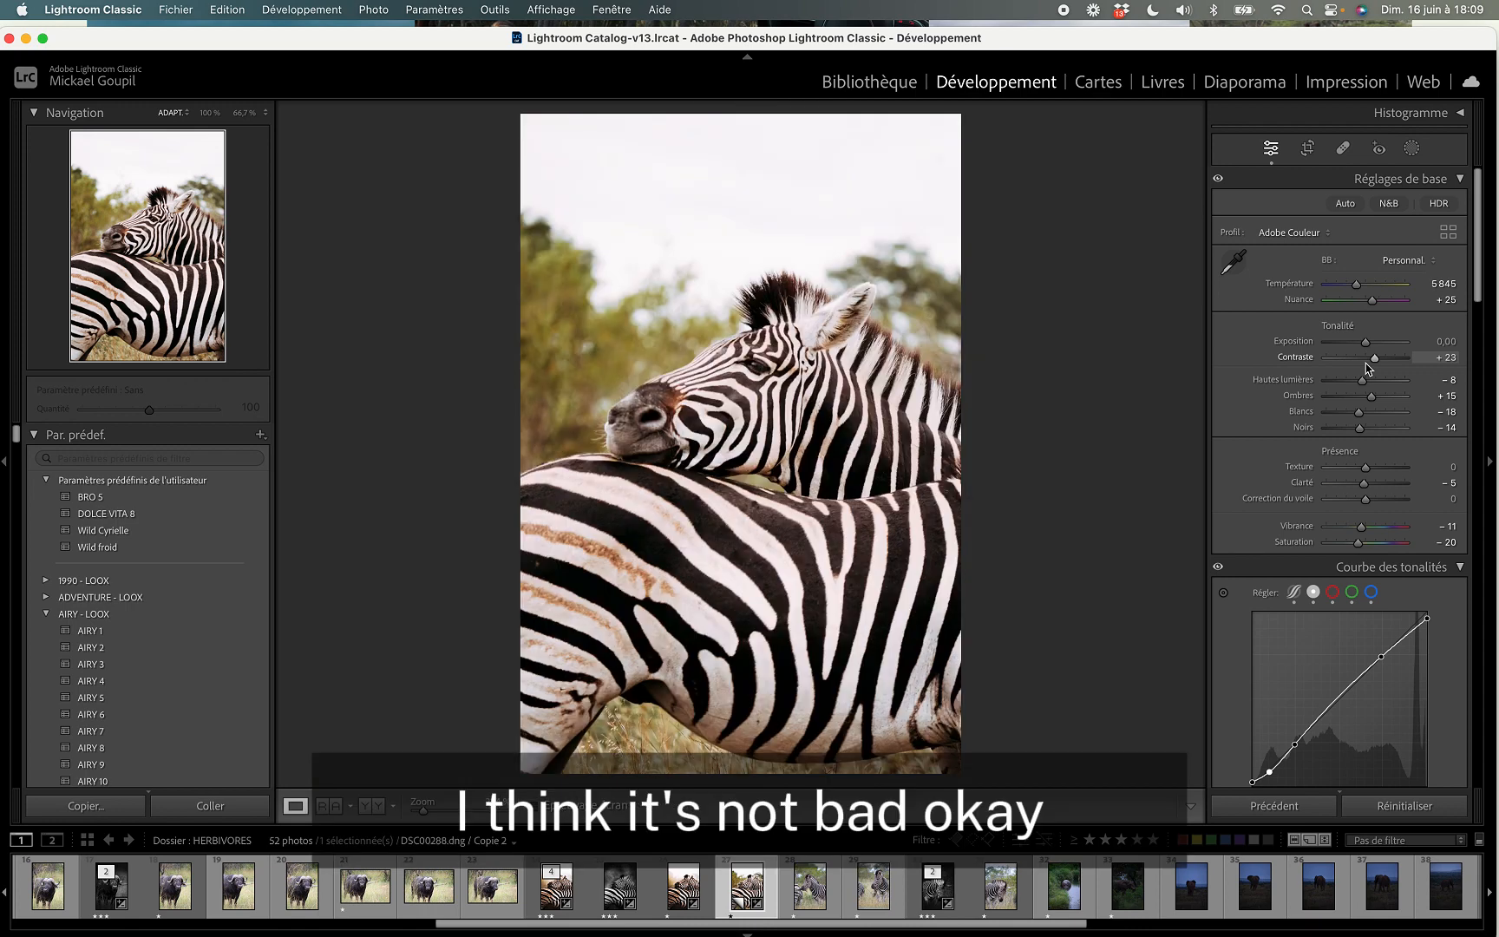
- Add a background mask and subtract the zebra's belly from it with a brush of size 10
left_click(1412, 150)
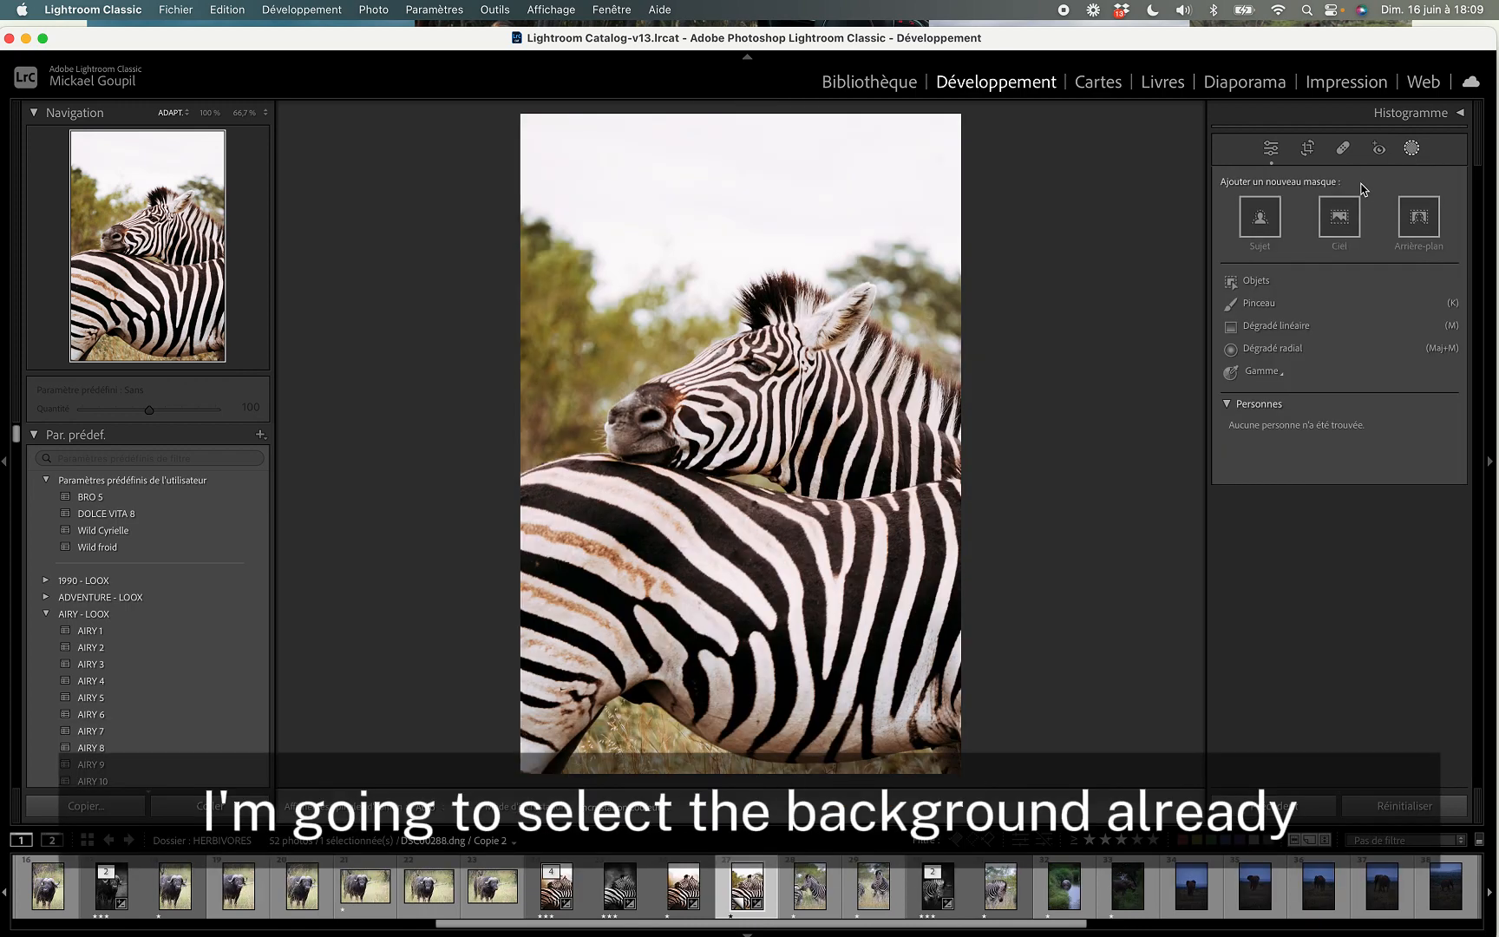
left_click(1415, 219)
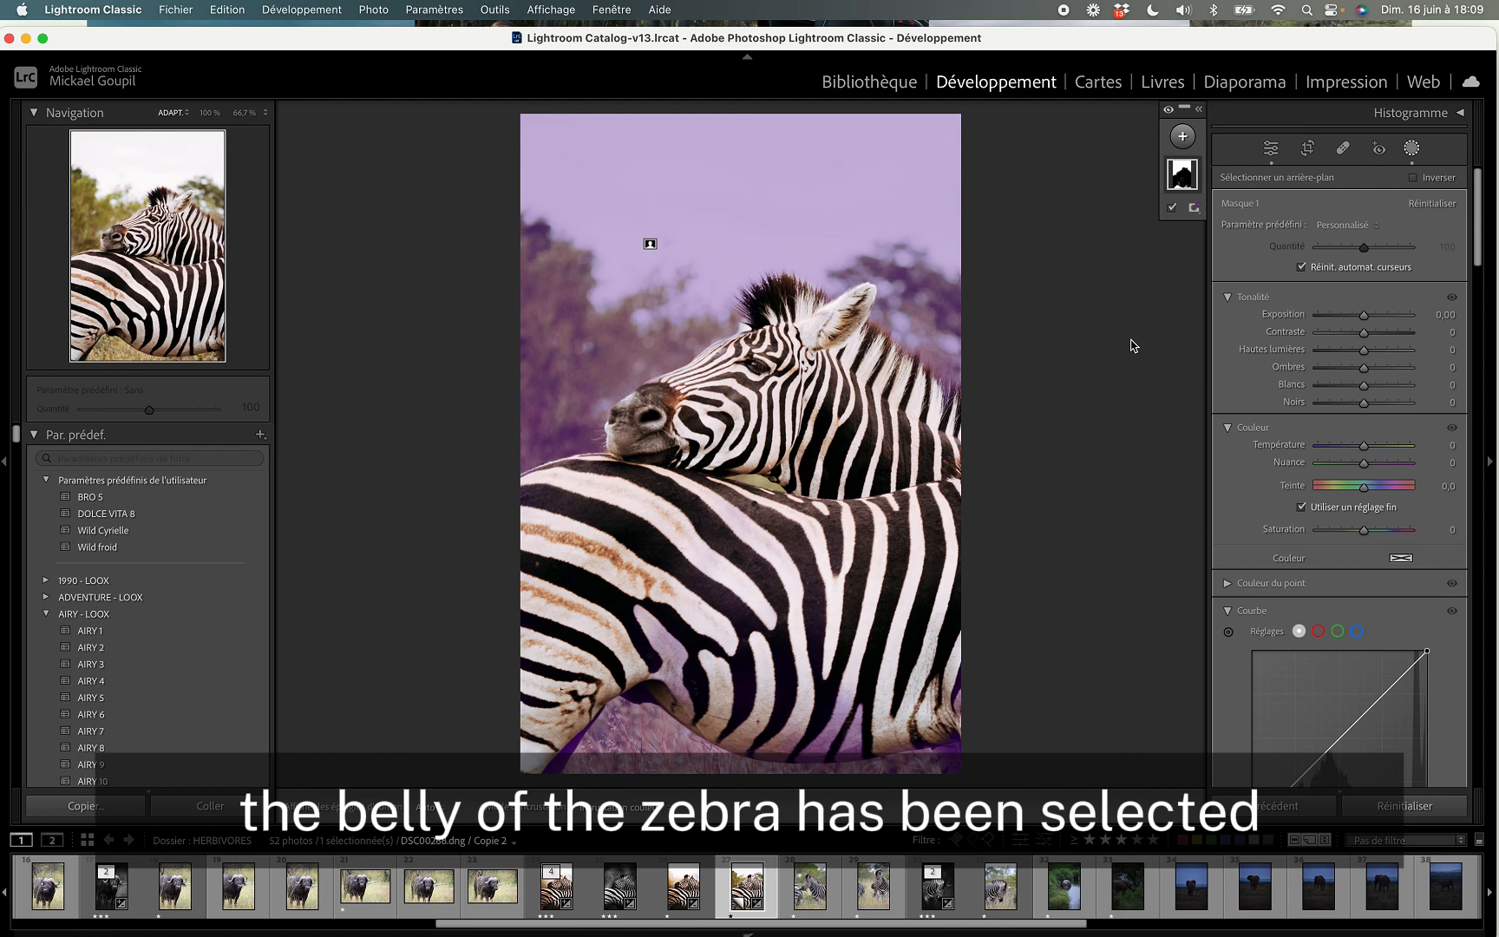
left_click(1186, 178)
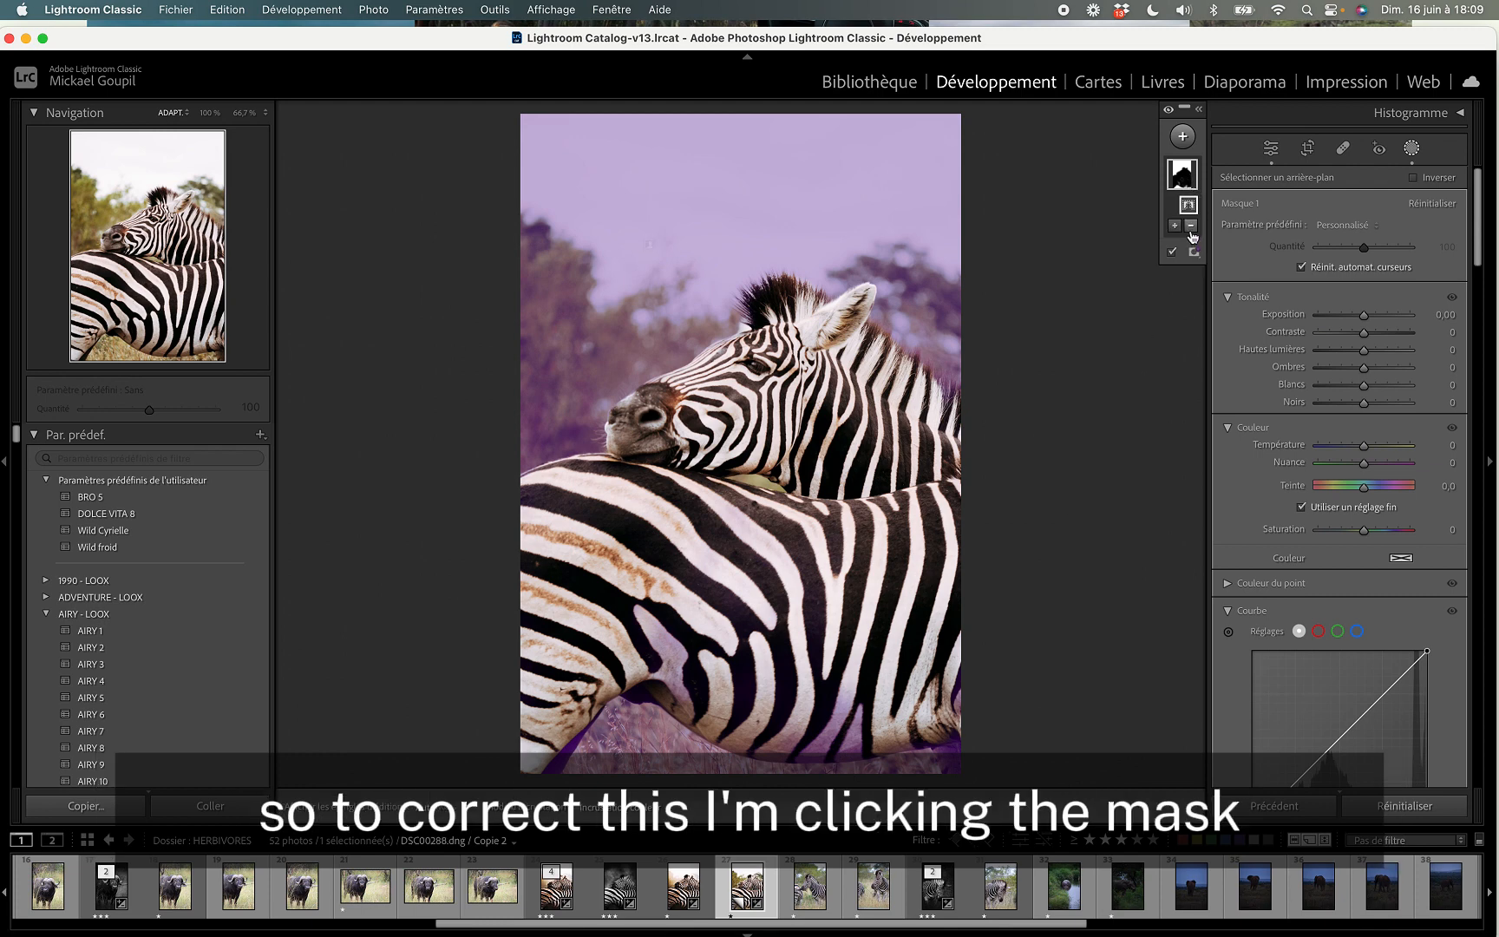
left_click(1190, 227)
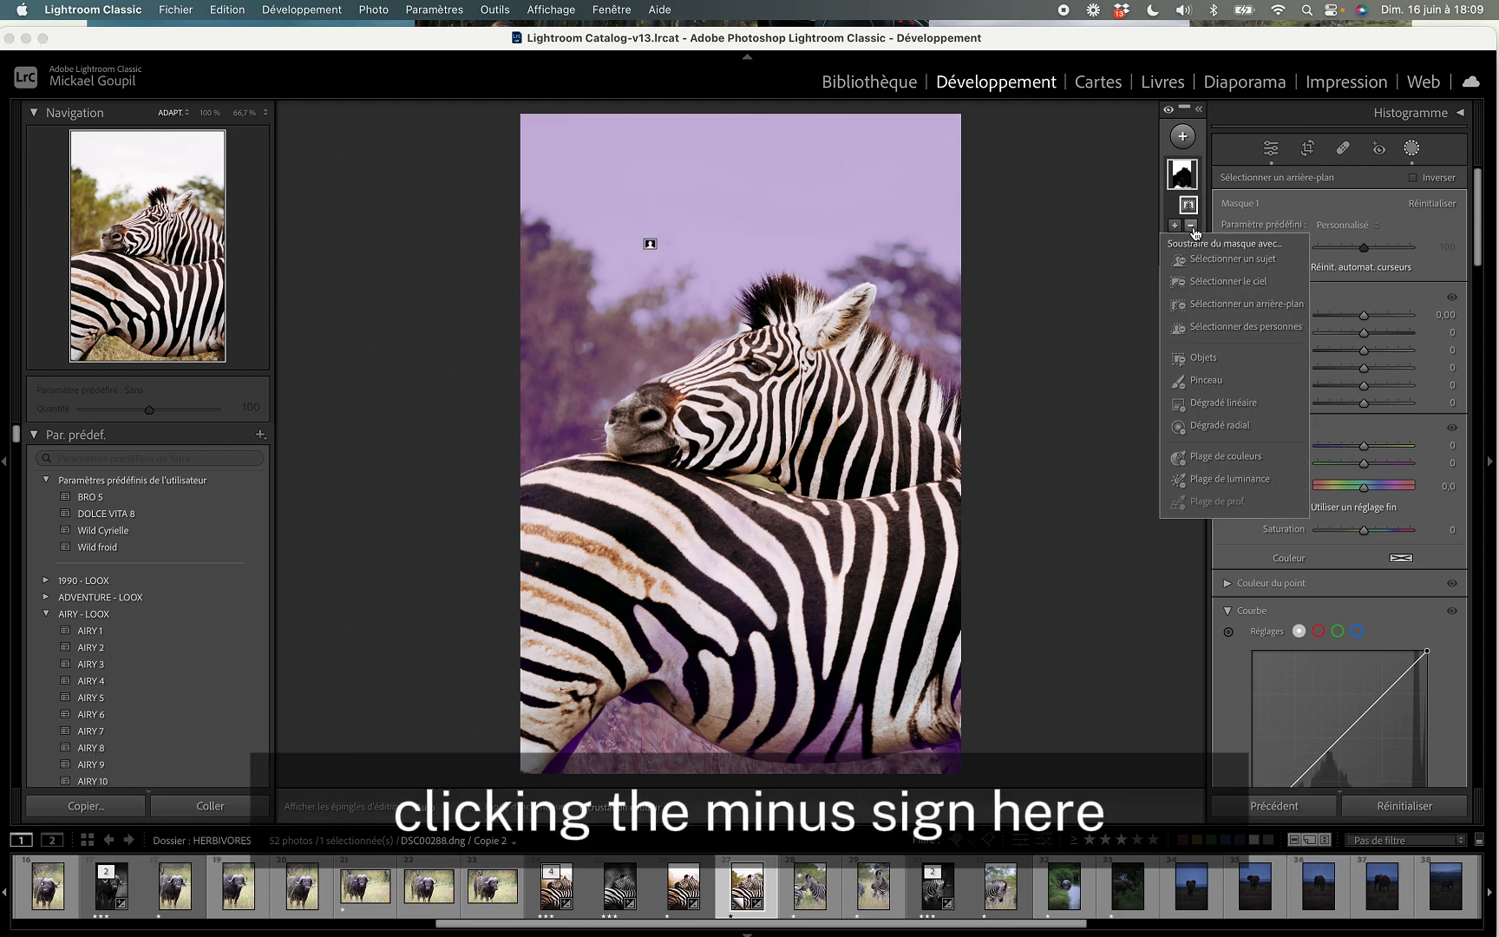
left_click(1197, 382)
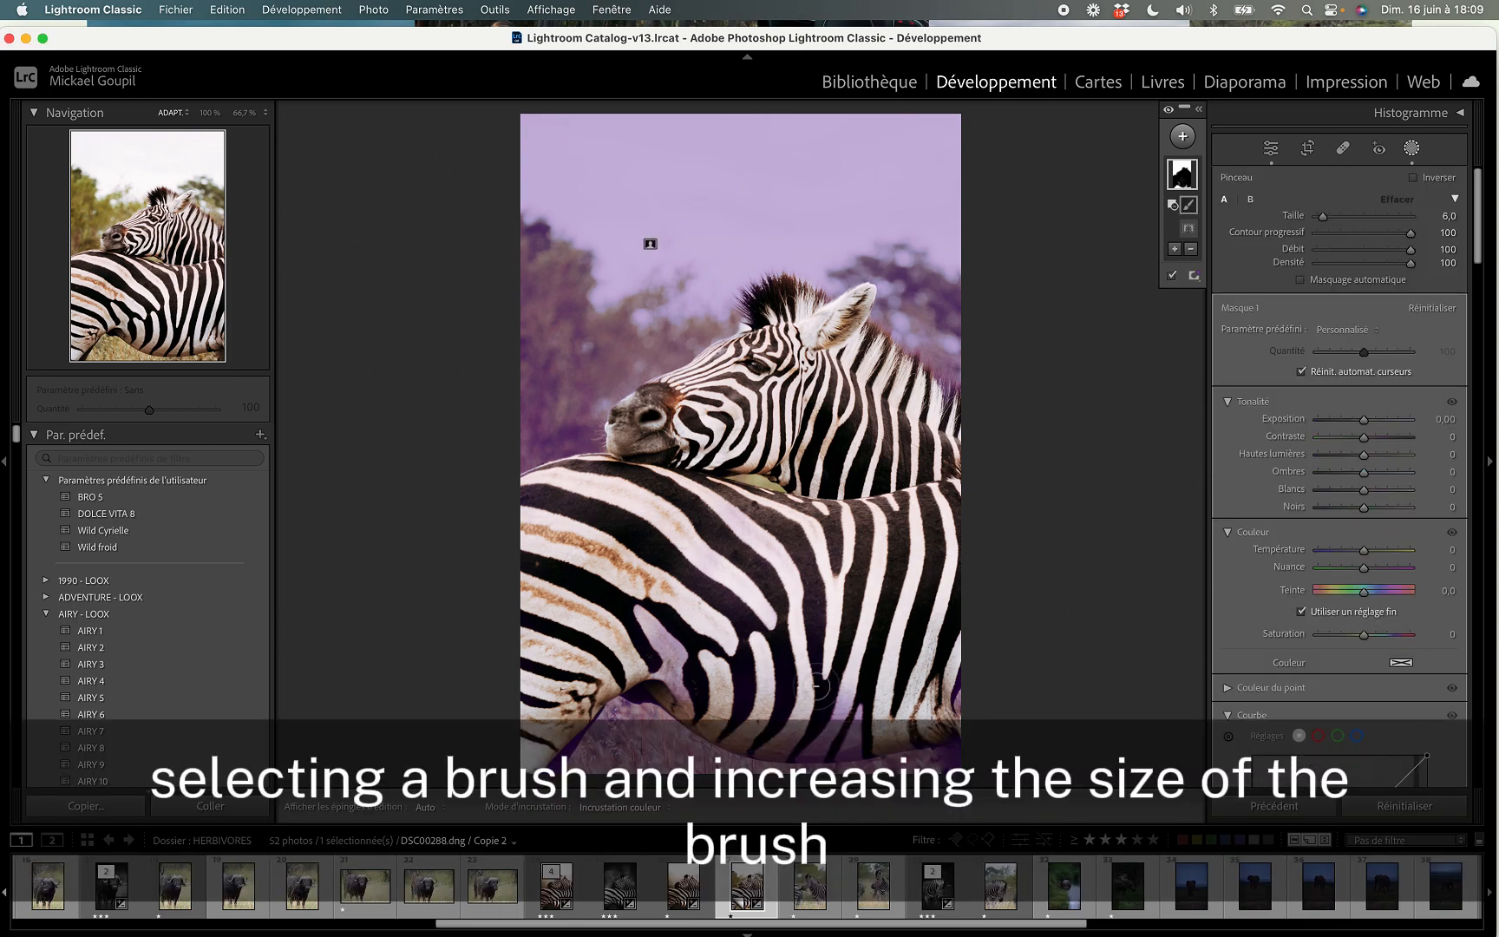
scroll(804, 696, "up", 4)
mouse_move(796, 714)
left_mouse_down()
mouse_move(916, 694)
mouse_move(843, 726)
mouse_move(766, 711)
mouse_move(980, 681)
mouse_move(769, 667)
mouse_move(696, 615)
mouse_move(654, 617)
mouse_move(737, 690)
mouse_move(662, 646)
mouse_move(592, 639)
mouse_move(795, 731)
mouse_move(832, 736)
mouse_move(977, 665)
left_mouse_up()
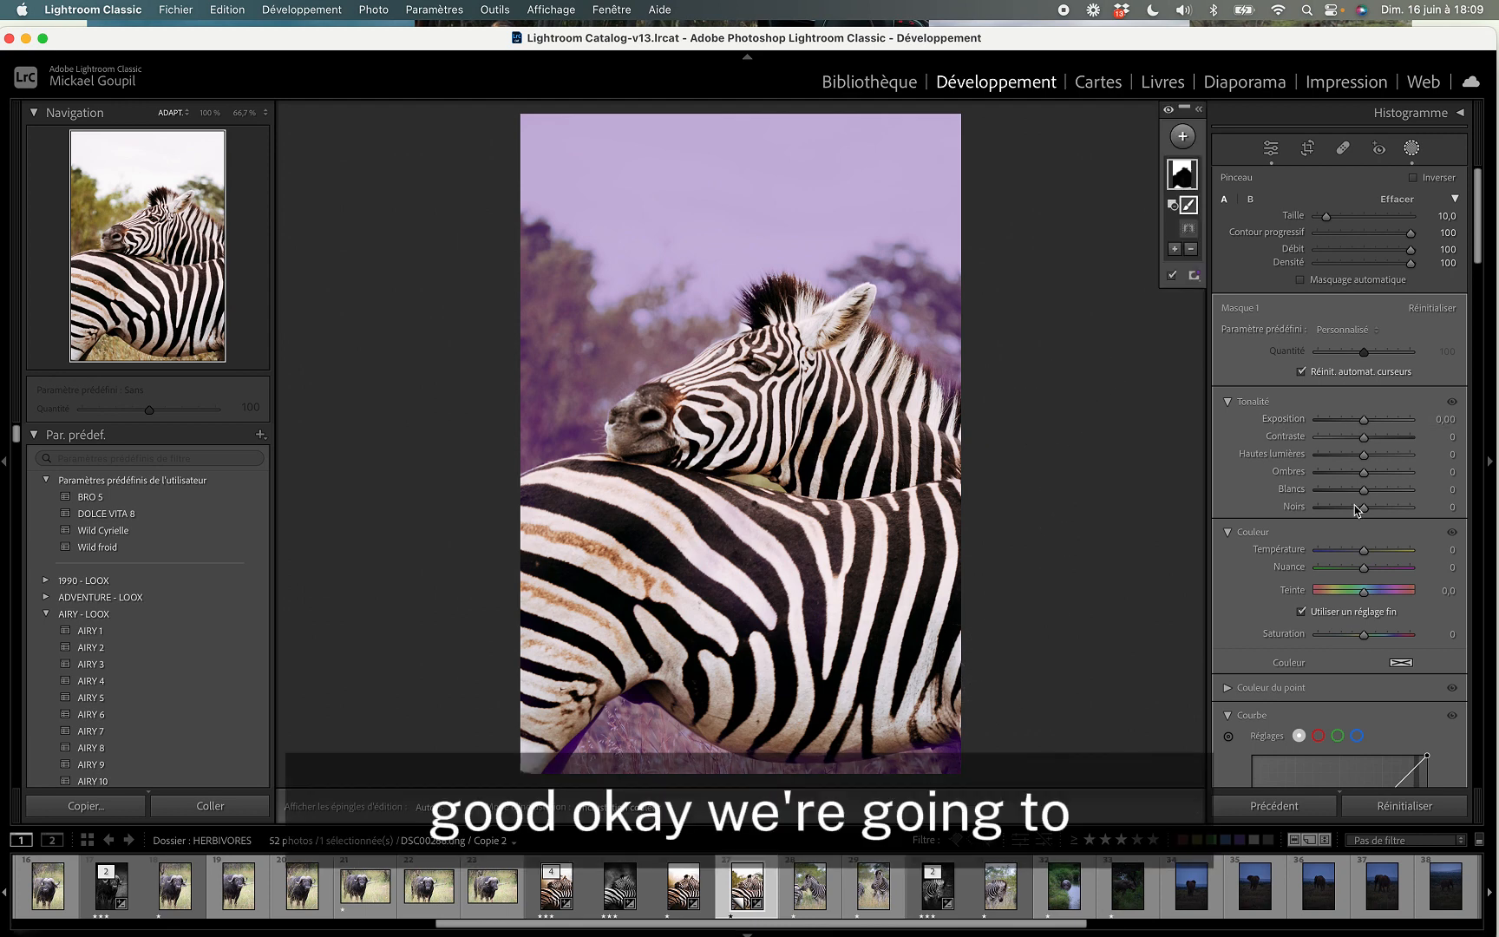
- Set the background mask's texture to −64, clarity to −36, dehaze to −22 and sharpness to −27, and leave masking
scroll(1347, 589, "down", 10)
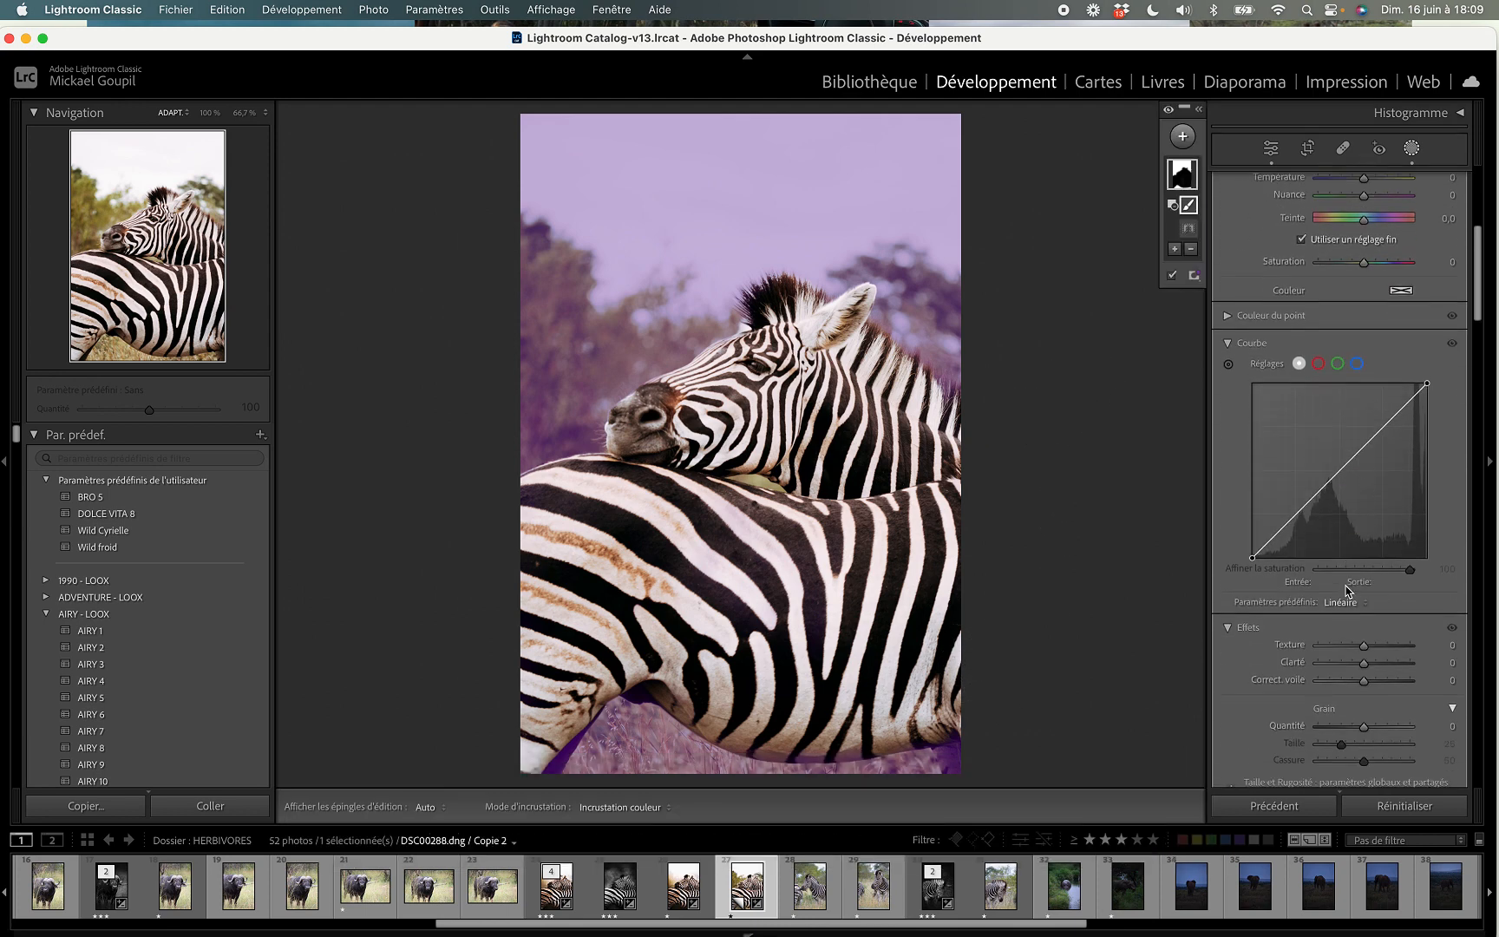
scroll(1347, 589, "down", 2)
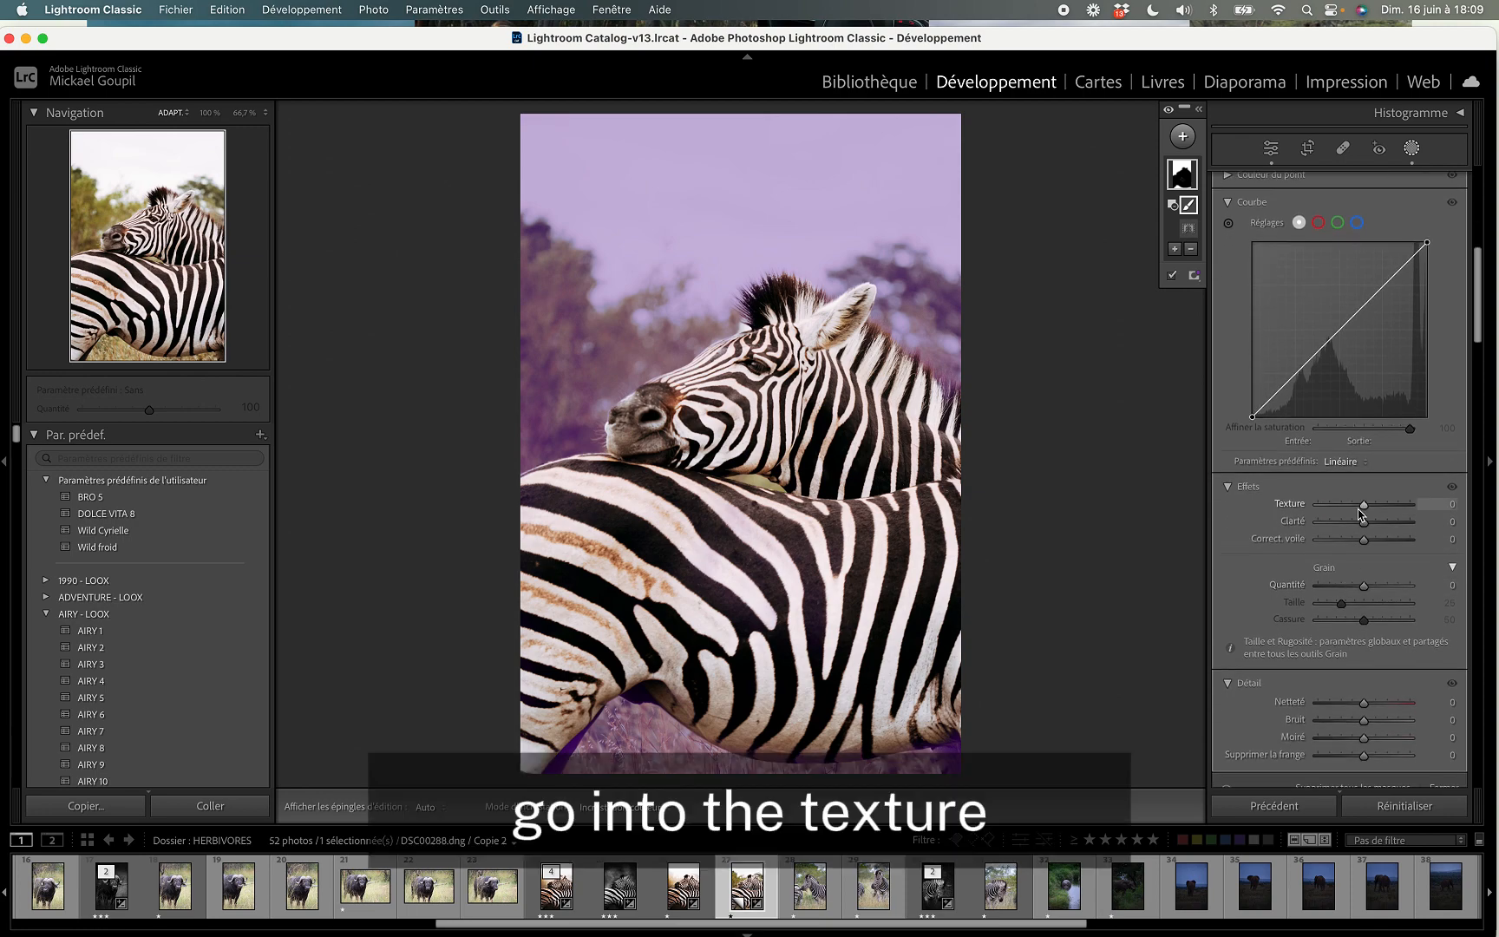
left_click_drag(1365, 508, 1362, 541)
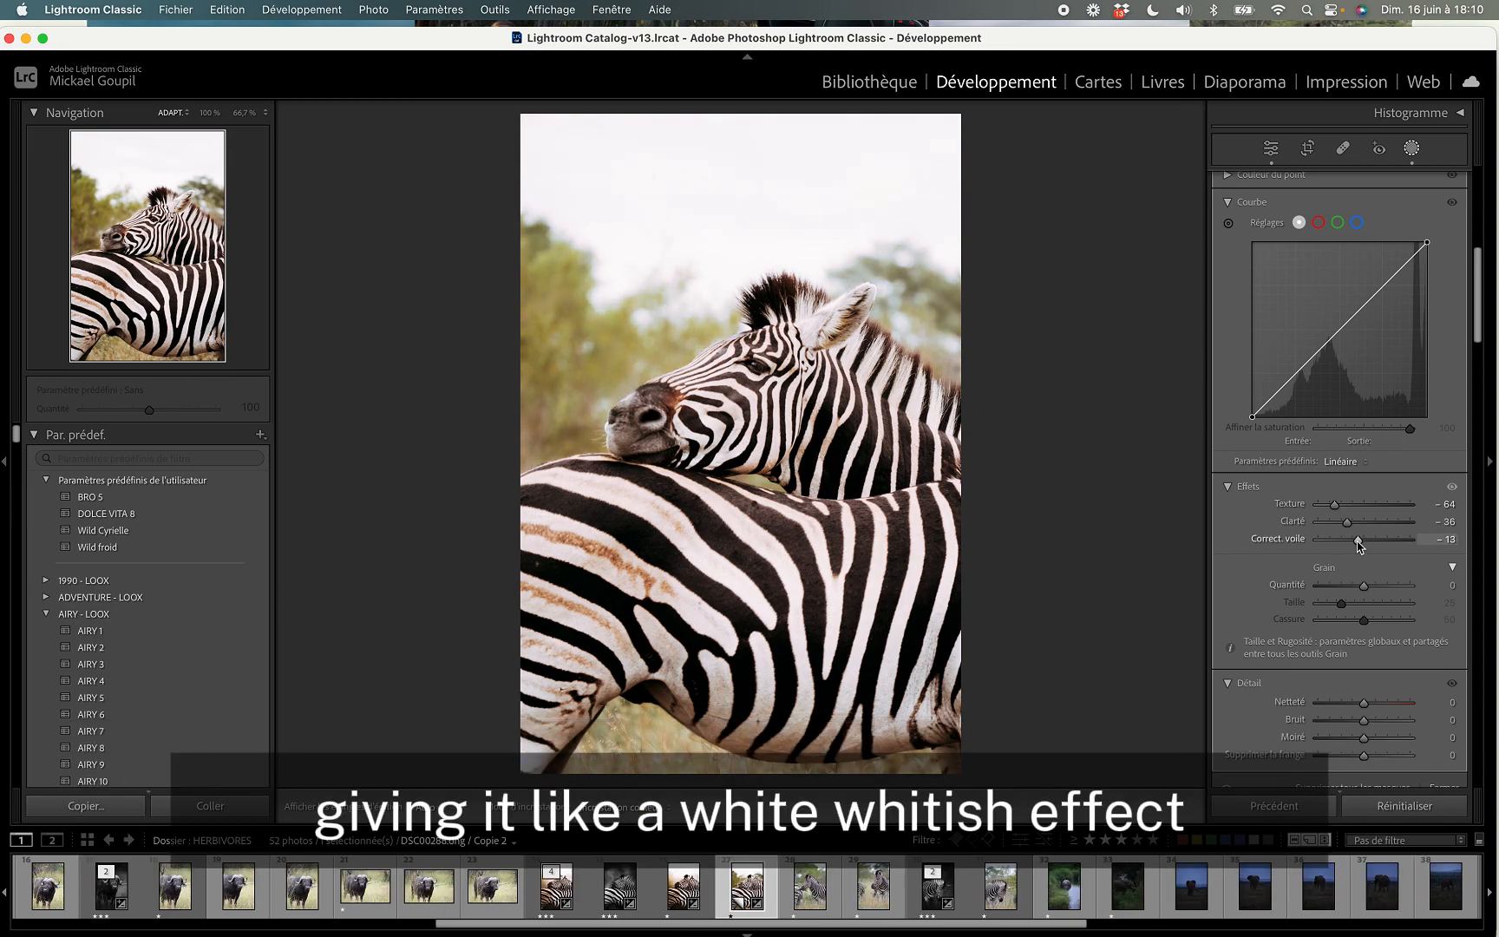
left_click_drag(1358, 541, 1353, 543)
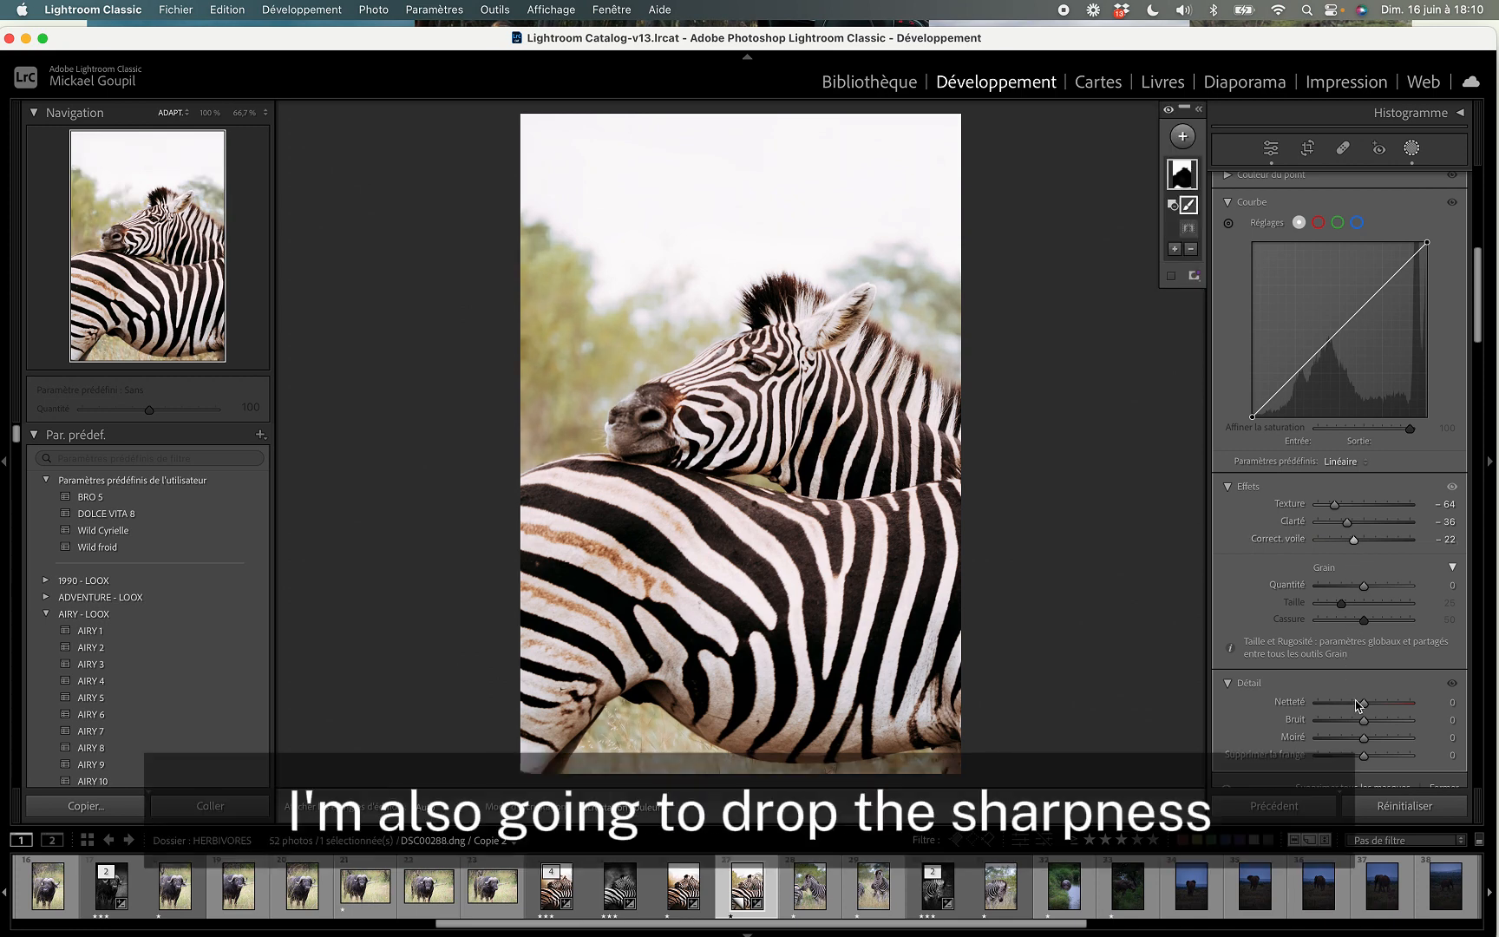
left_click_drag(1364, 705, 1351, 705)
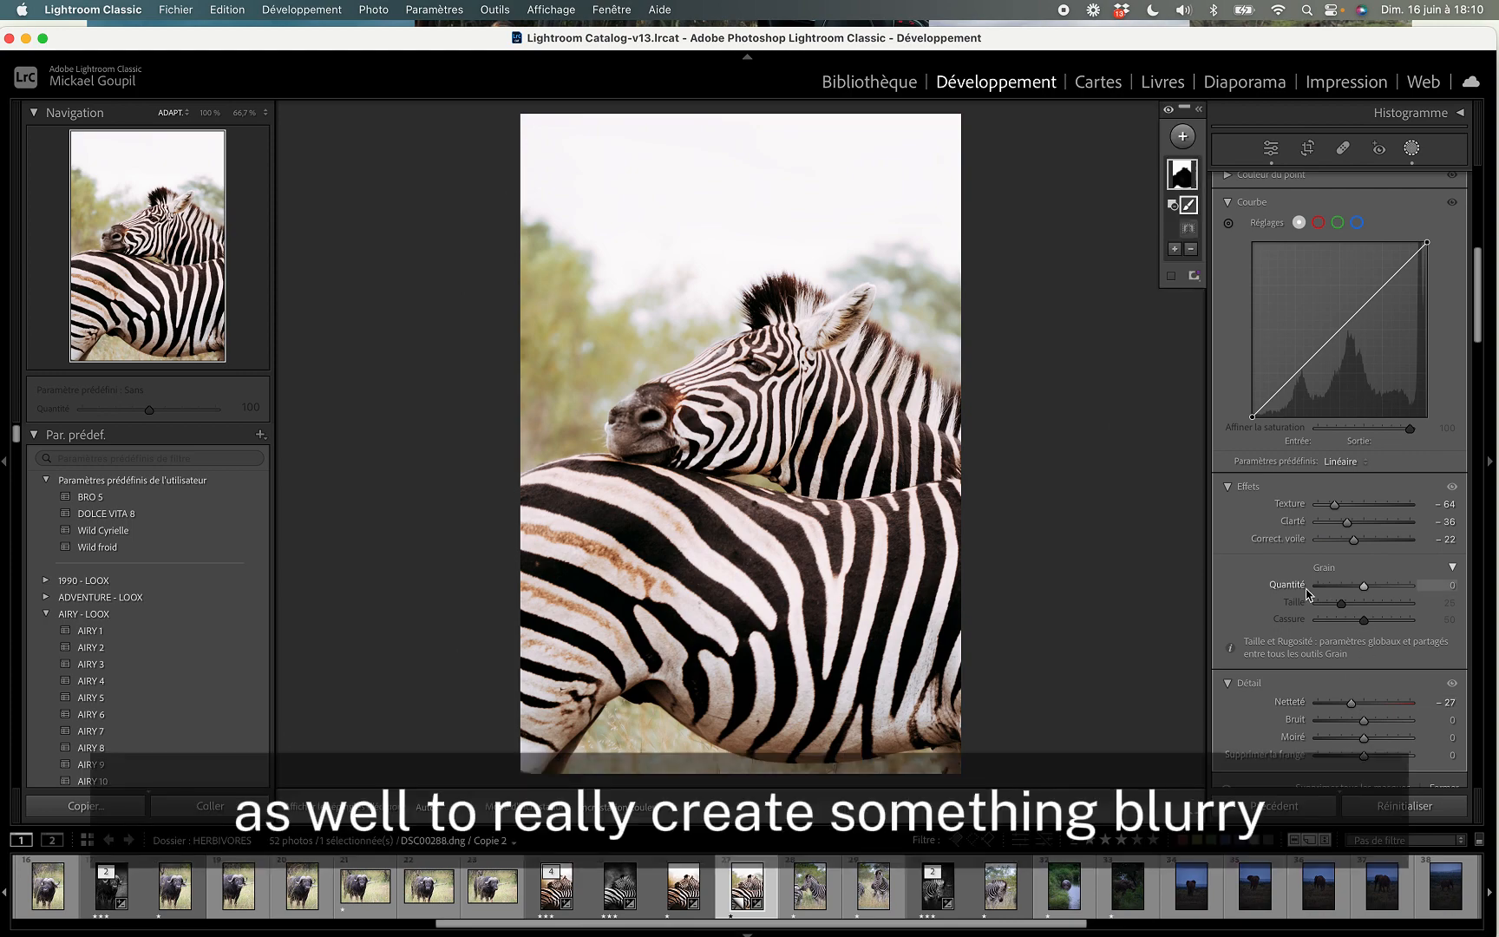
scroll(1307, 593, "up", 3)
left_click(1411, 149)
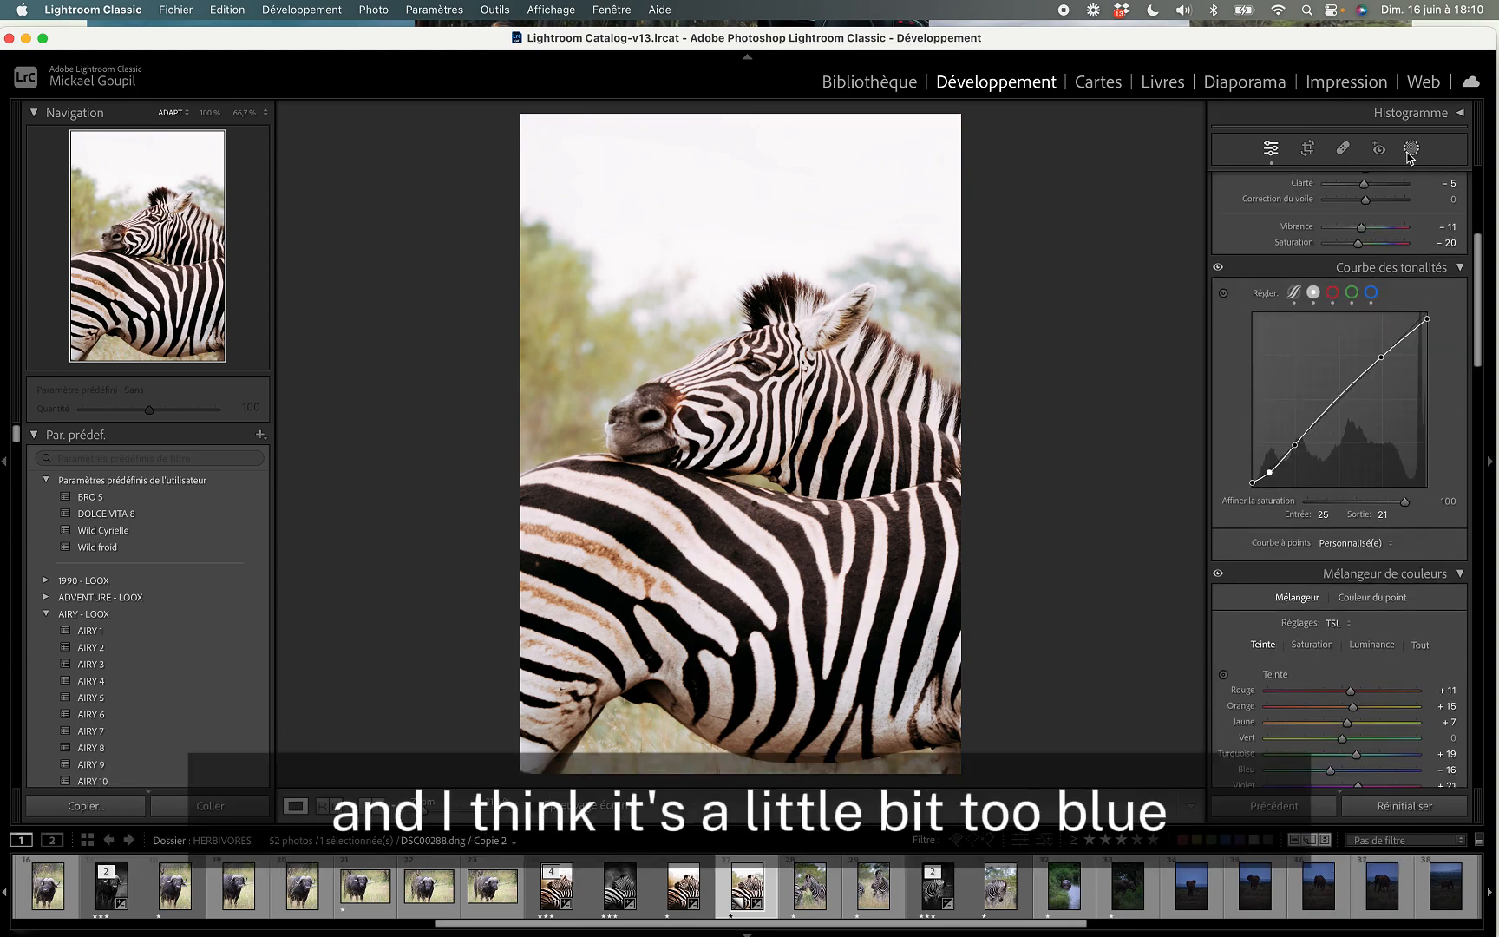
- Warm the whole photo by setting its temperature to 6470
scroll(1379, 234, "up", 3)
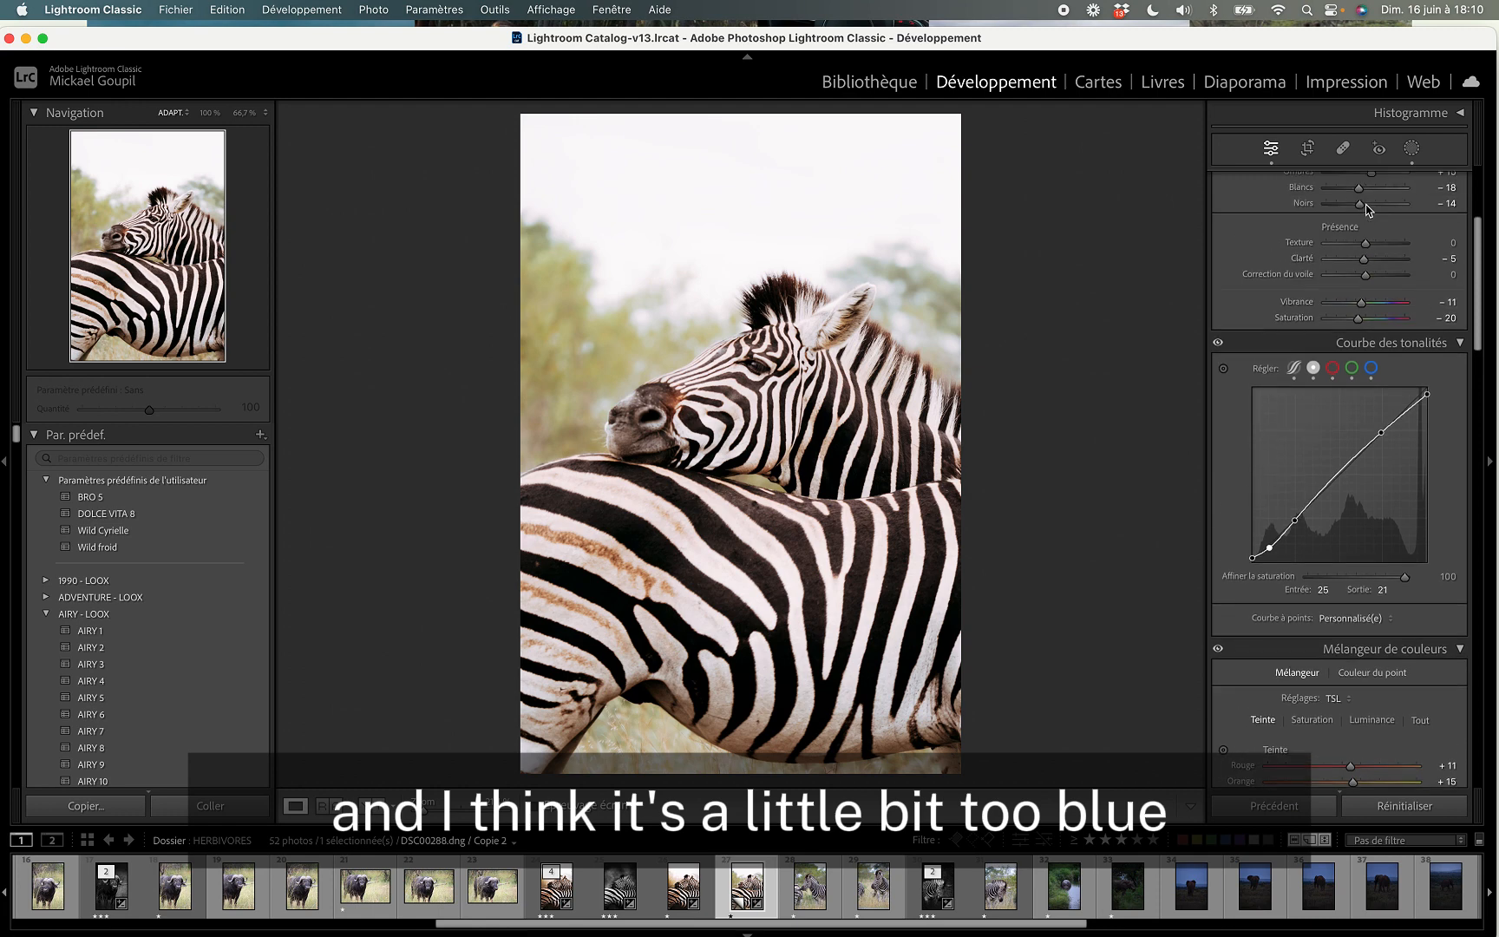
scroll(1366, 208, "up", 6)
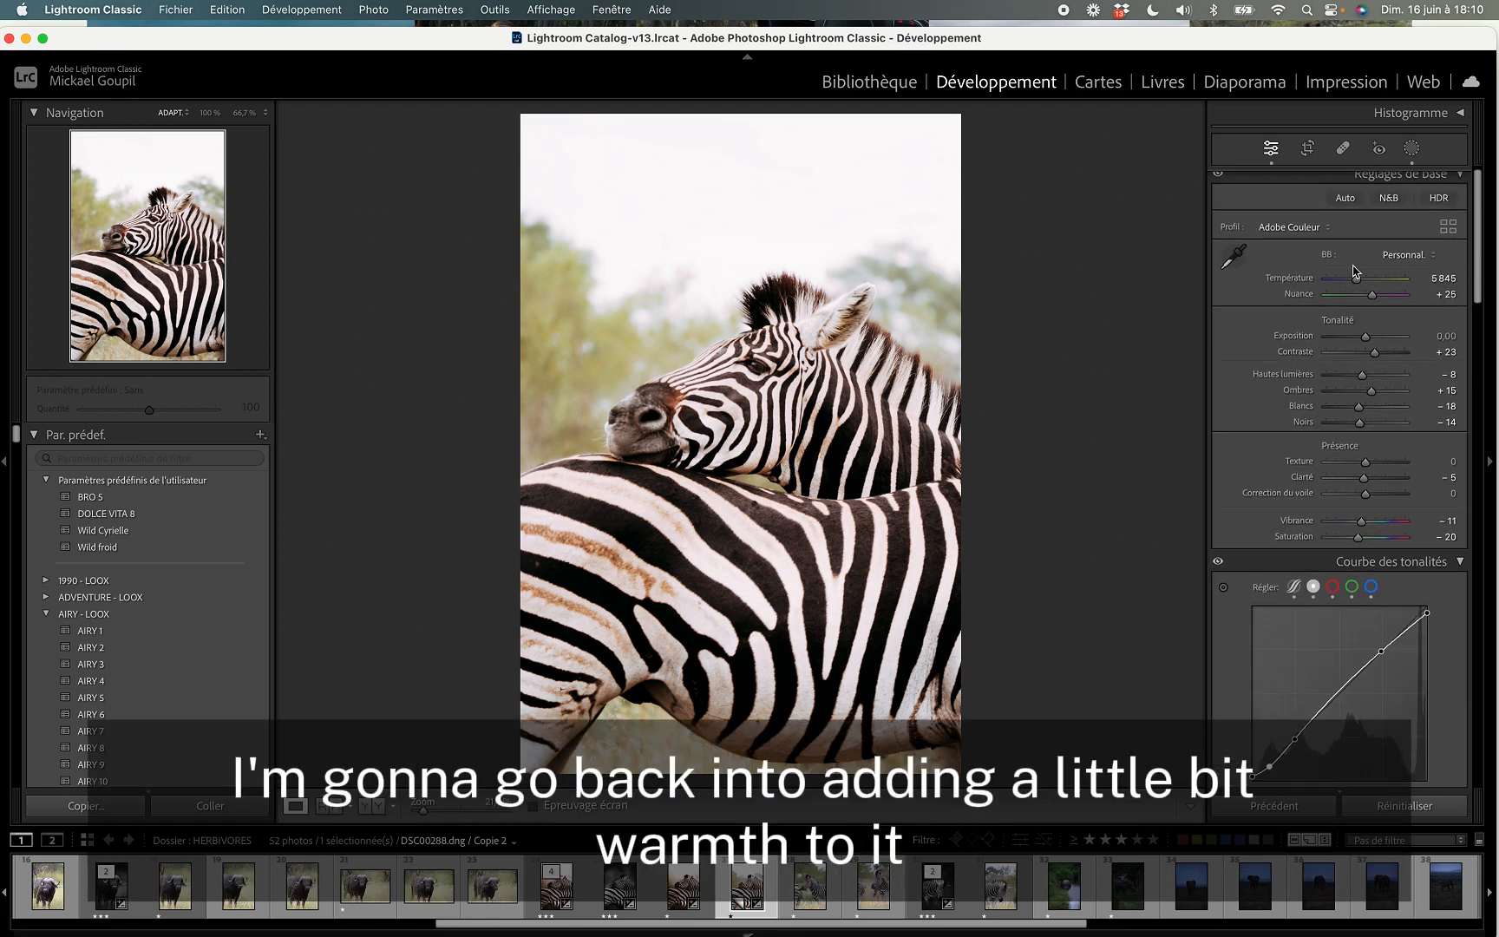
left_click_drag(1357, 287, 1359, 286)
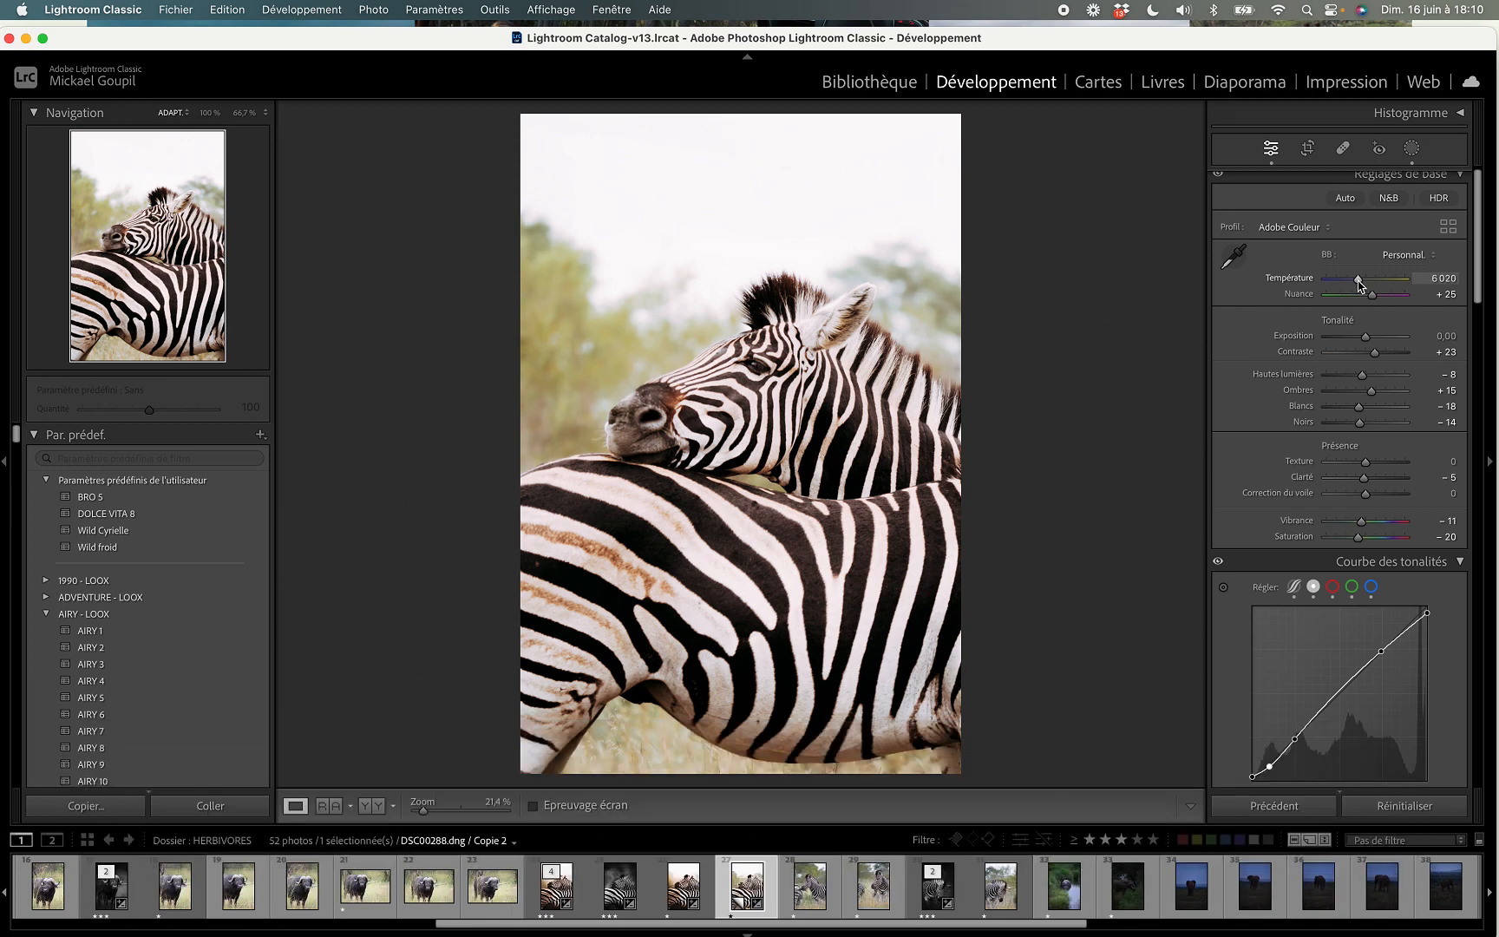
left_click_drag(1358, 284, 1361, 286)
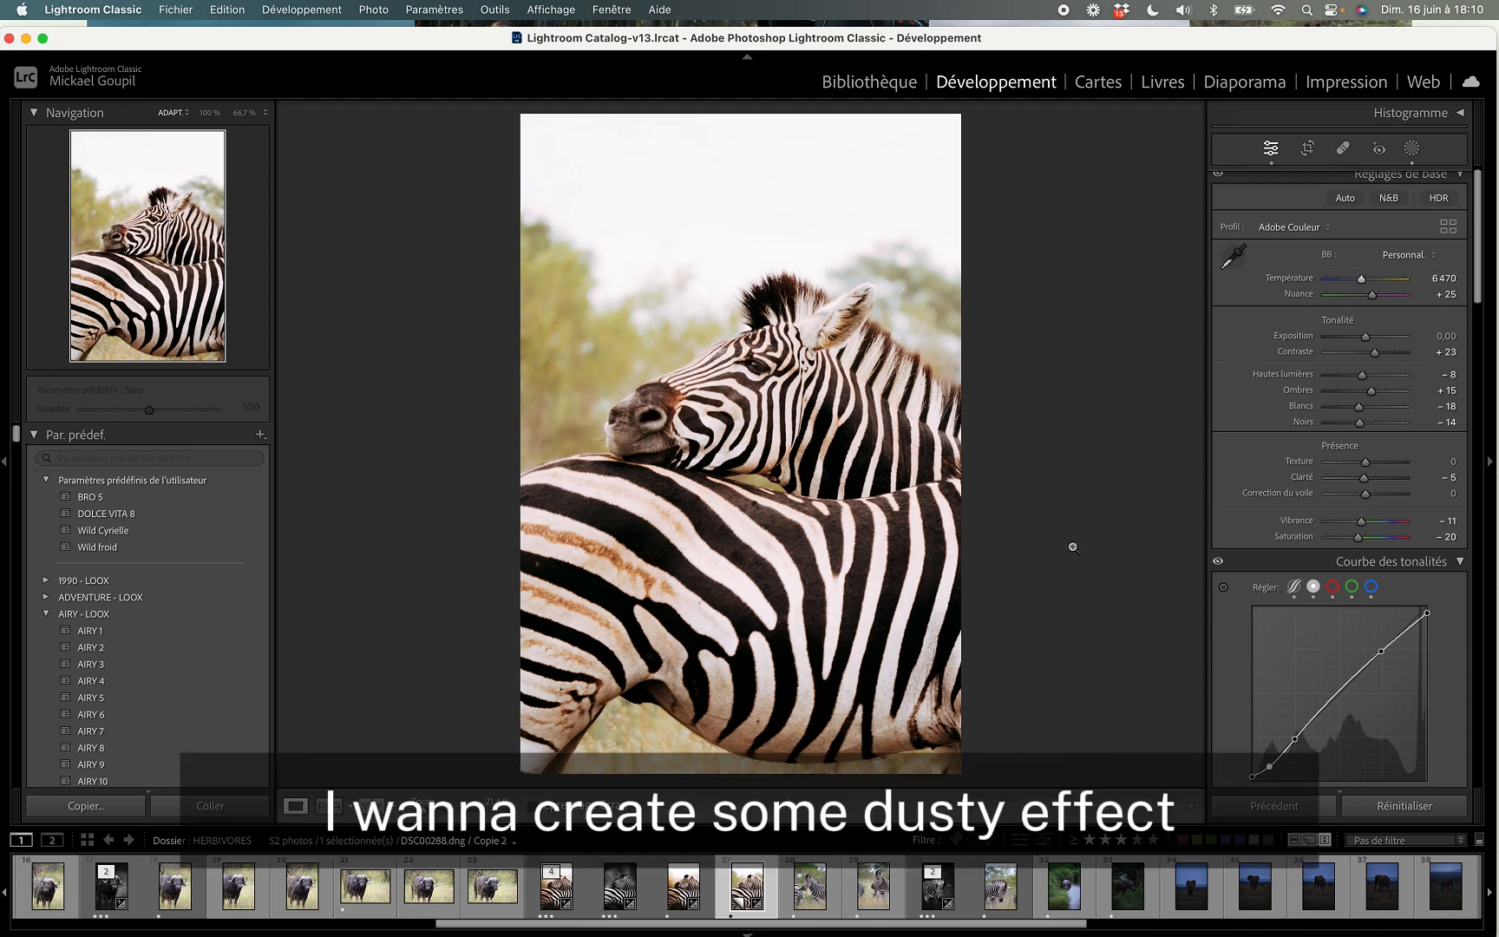
- Shift the yellow hue strongly toward orange in the color mixer and set the photo's temperature to 6156
scroll(1387, 642, "down", 8)
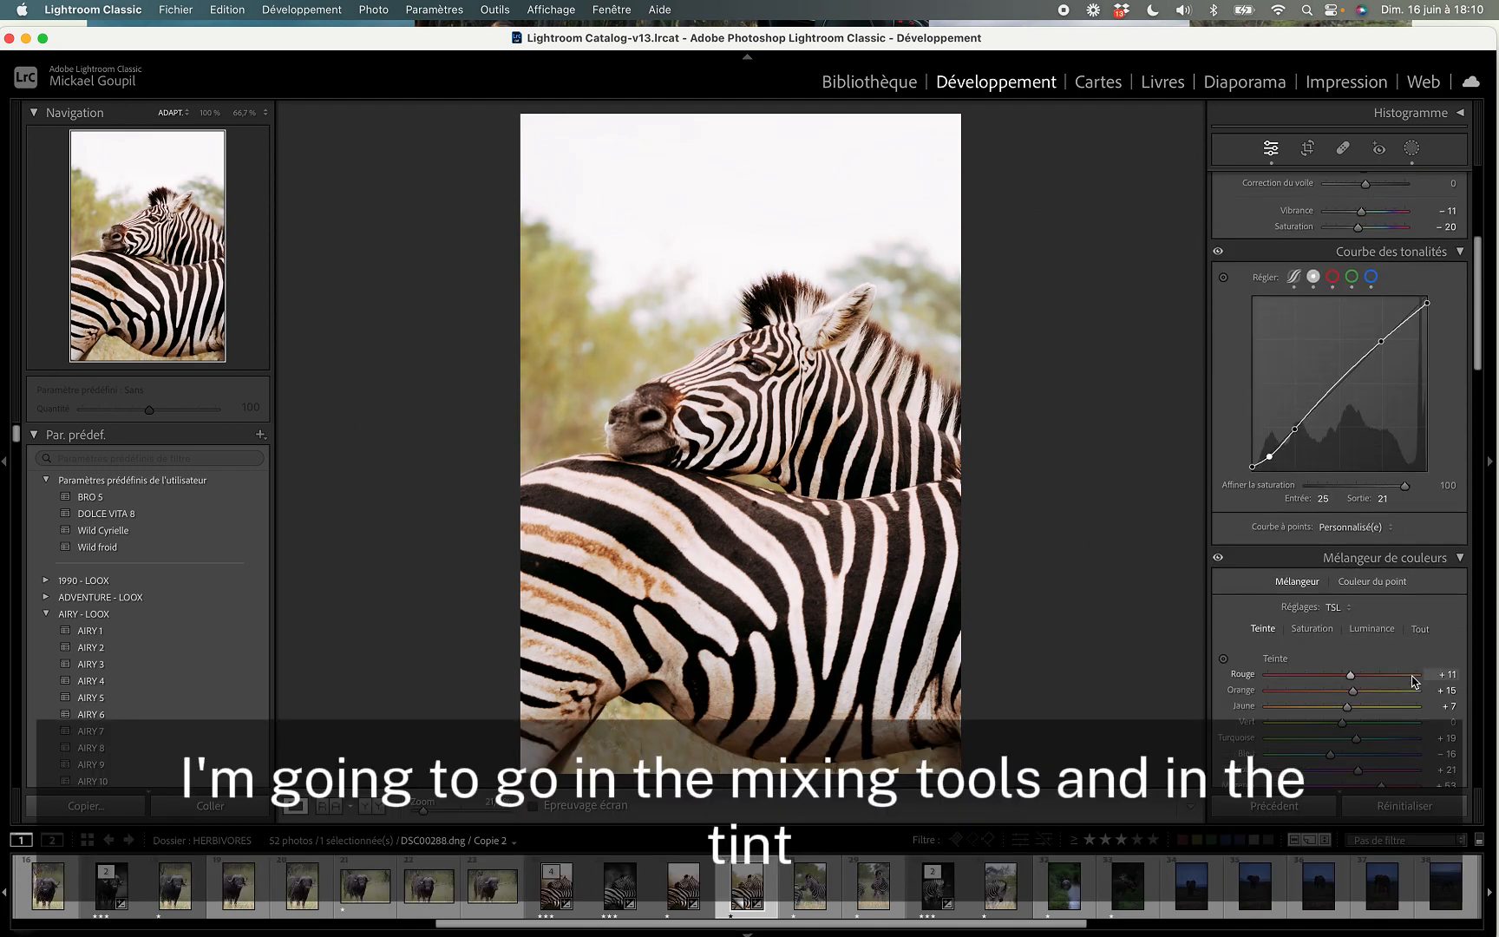
scroll(1412, 681, "up", 1)
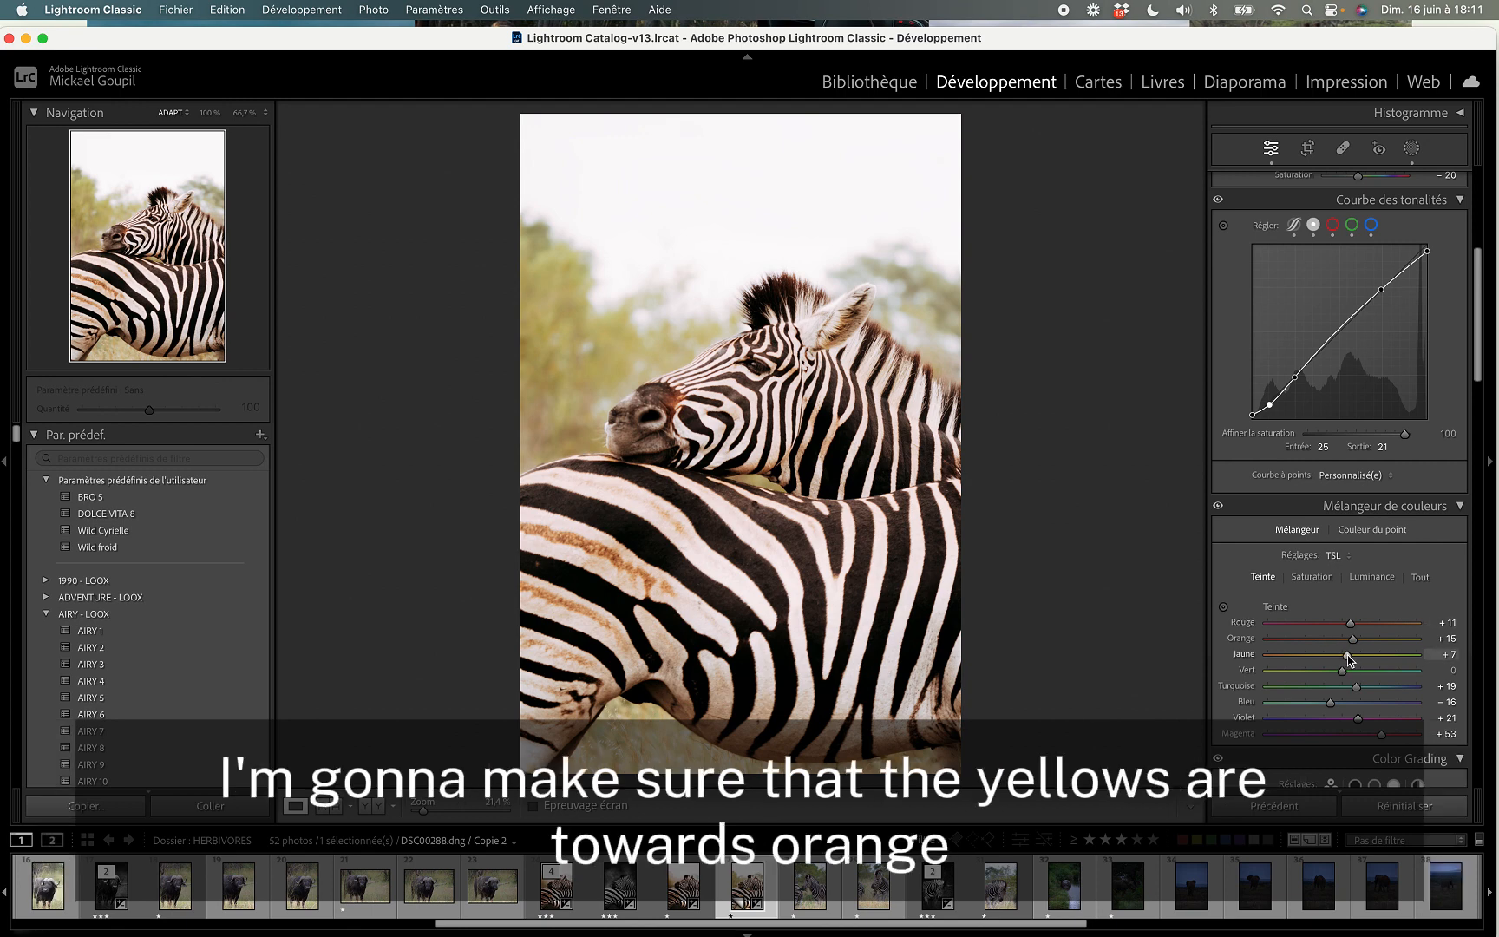
left_click_drag(1343, 658, 1304, 655)
scroll(1335, 520, "up", 5)
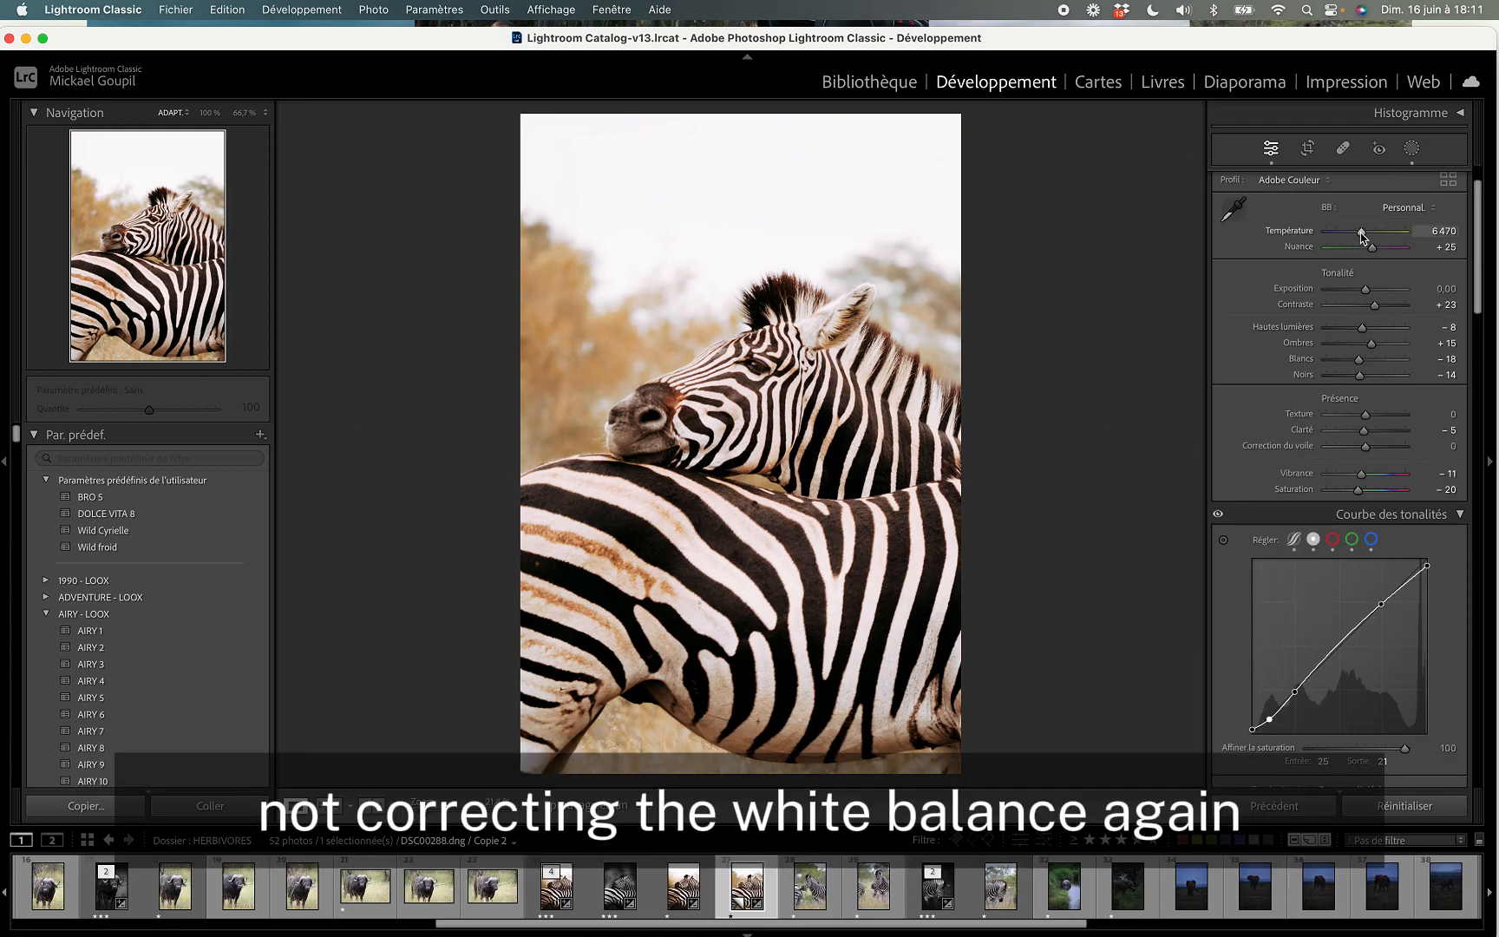
left_click_drag(1361, 235, 1359, 236)
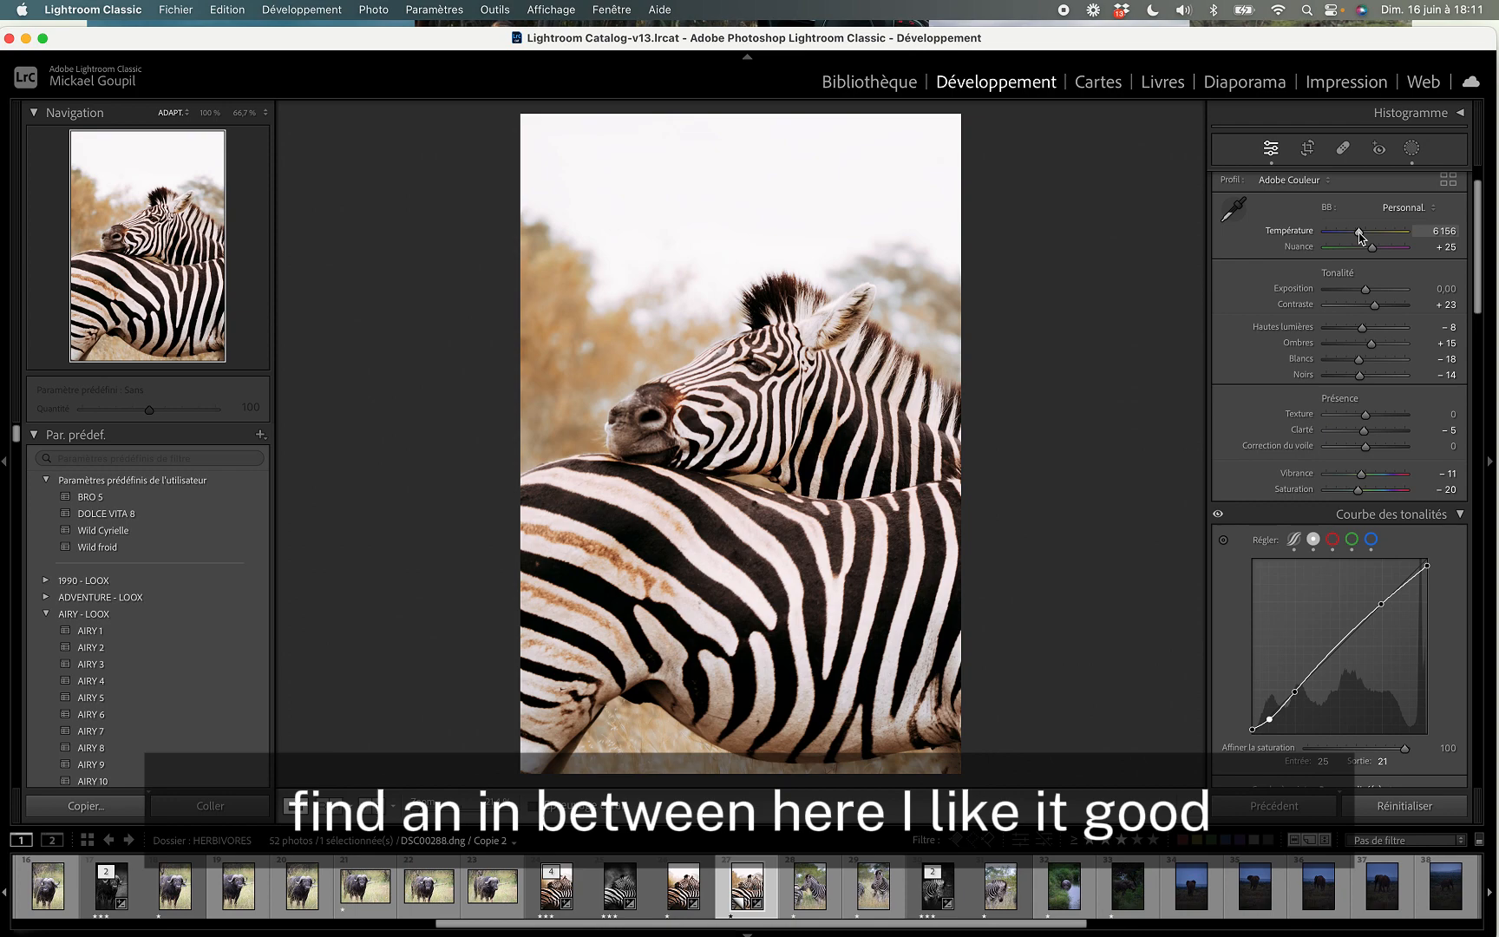
- Add a new mask selecting the subject and set its contrast to 25
left_click(1411, 149)
left_click(1181, 137)
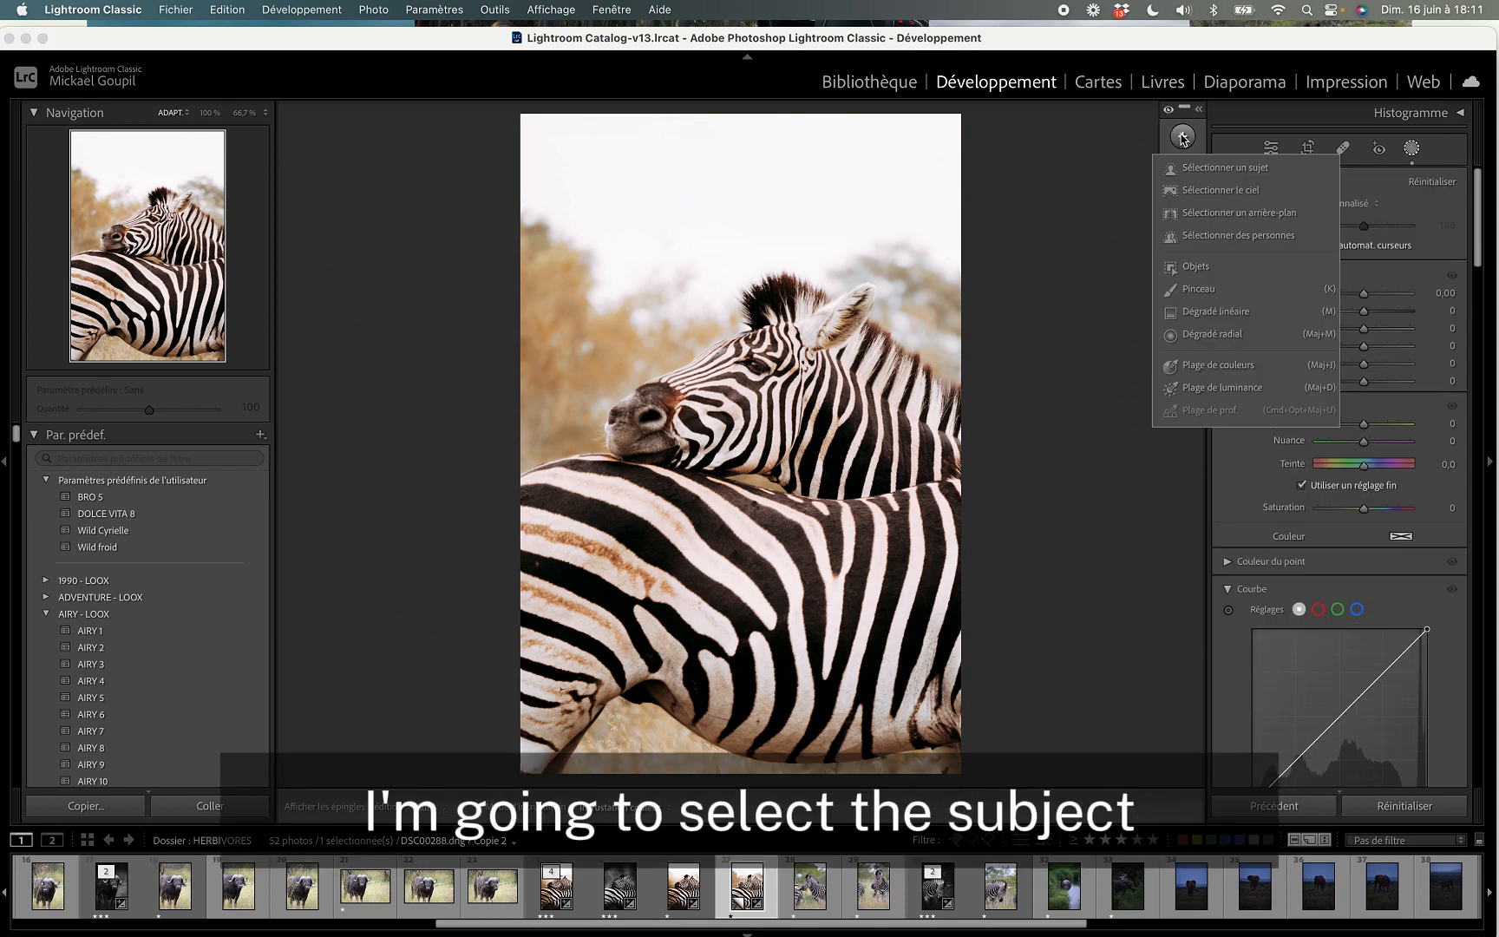
left_click(1210, 170)
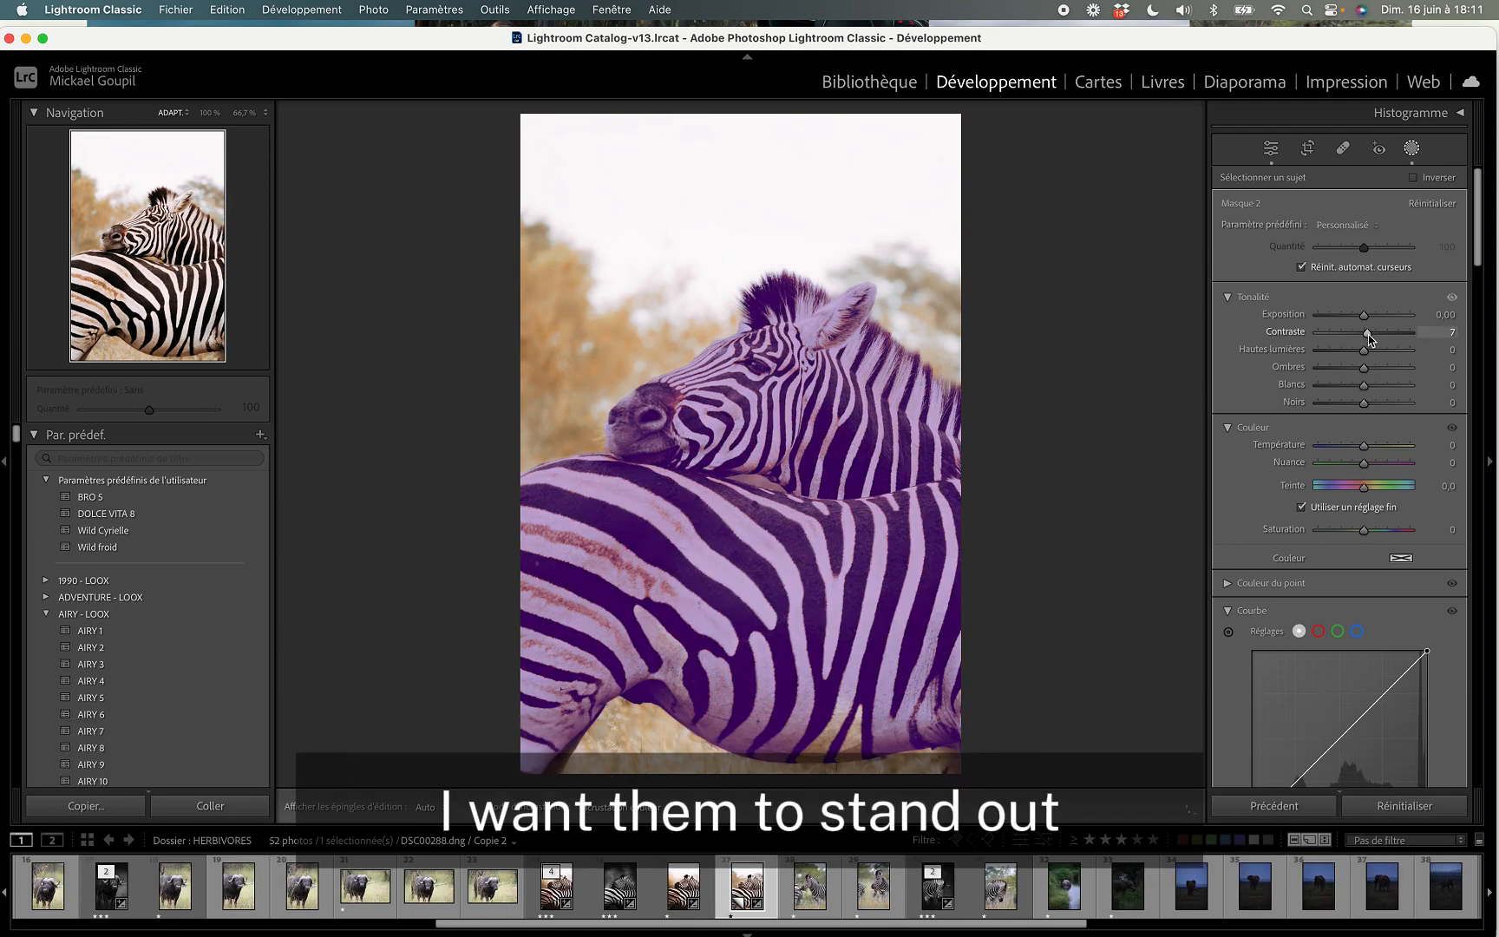
left_click_drag(1368, 333, 1376, 333)
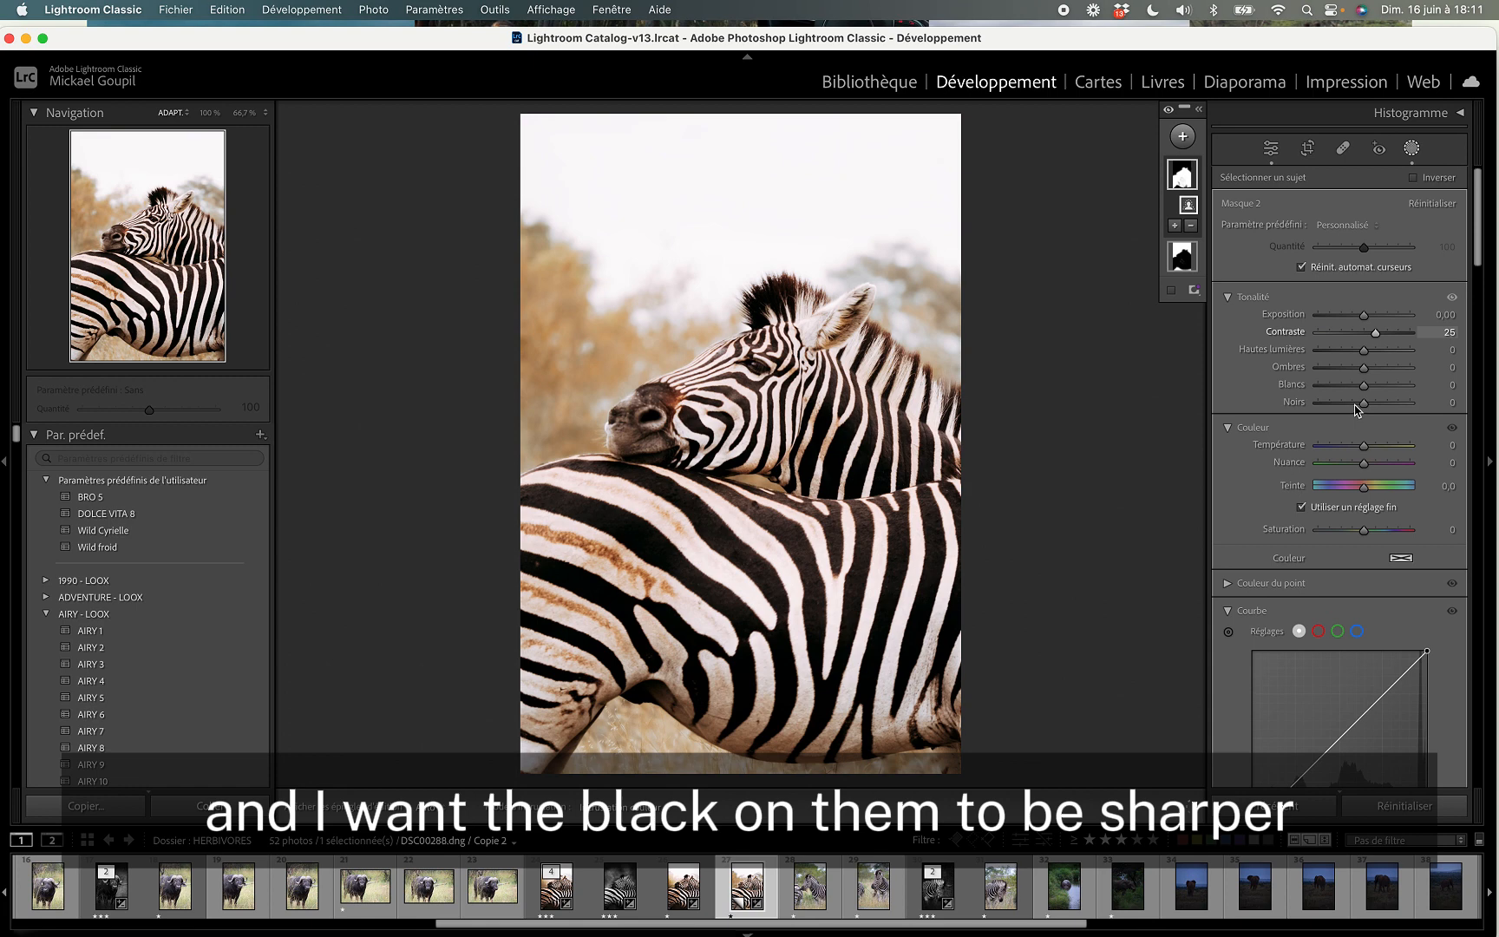
- Set the subject mask's blacks to −17 and add a linear gradient mask rising from the photo's bottom edge to the zebra's mid-body
left_click(1356, 403)
left_click(1183, 137)
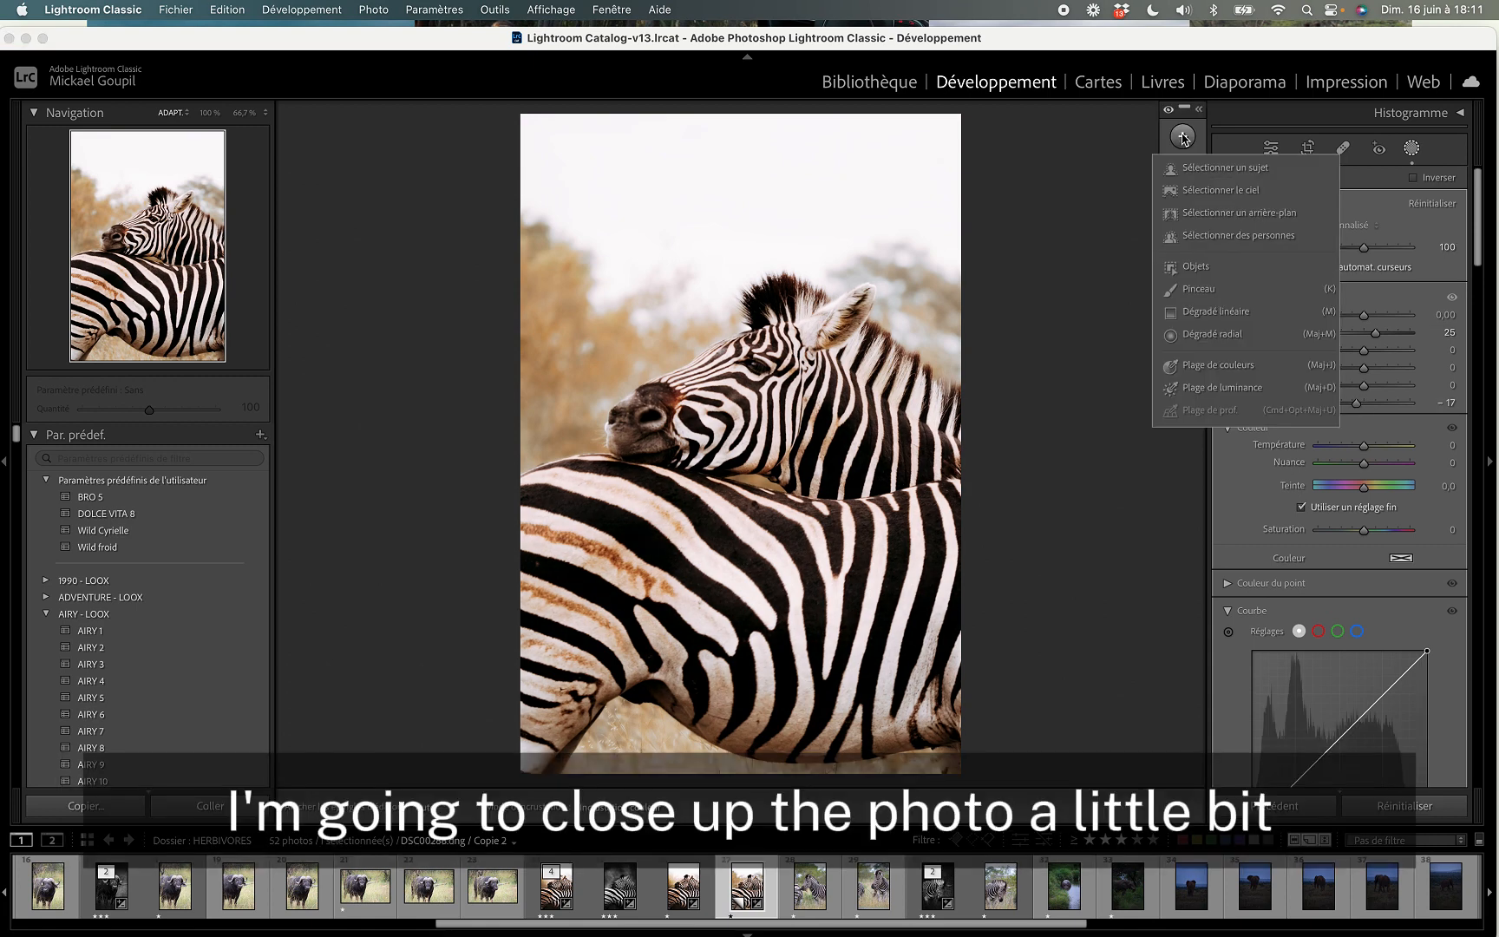
left_click(1192, 314)
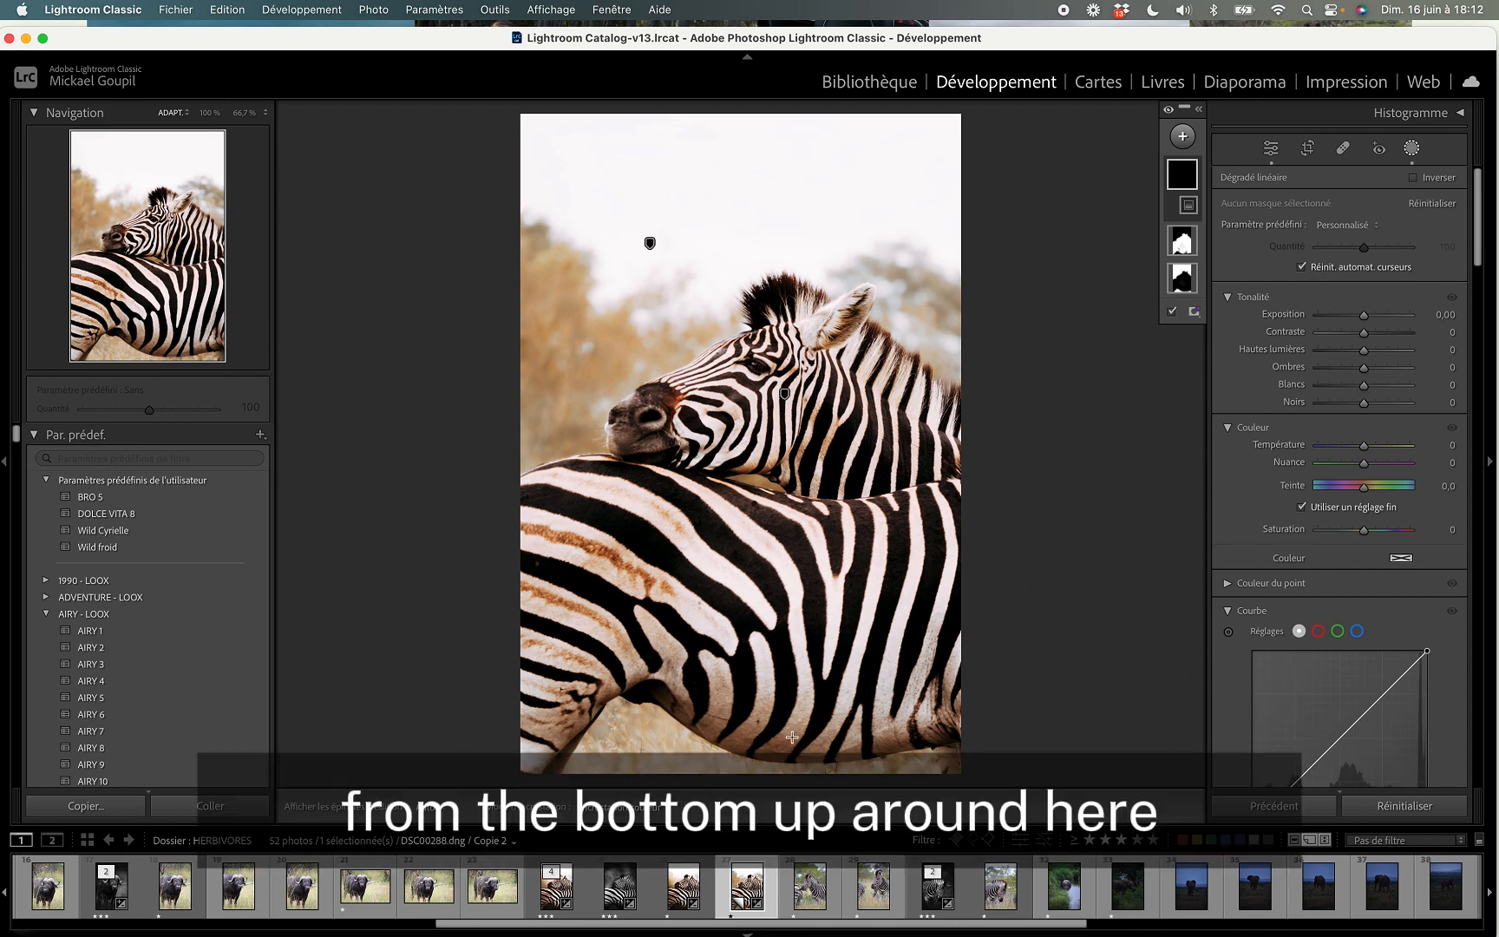
left_click_drag(792, 753, 792, 596)
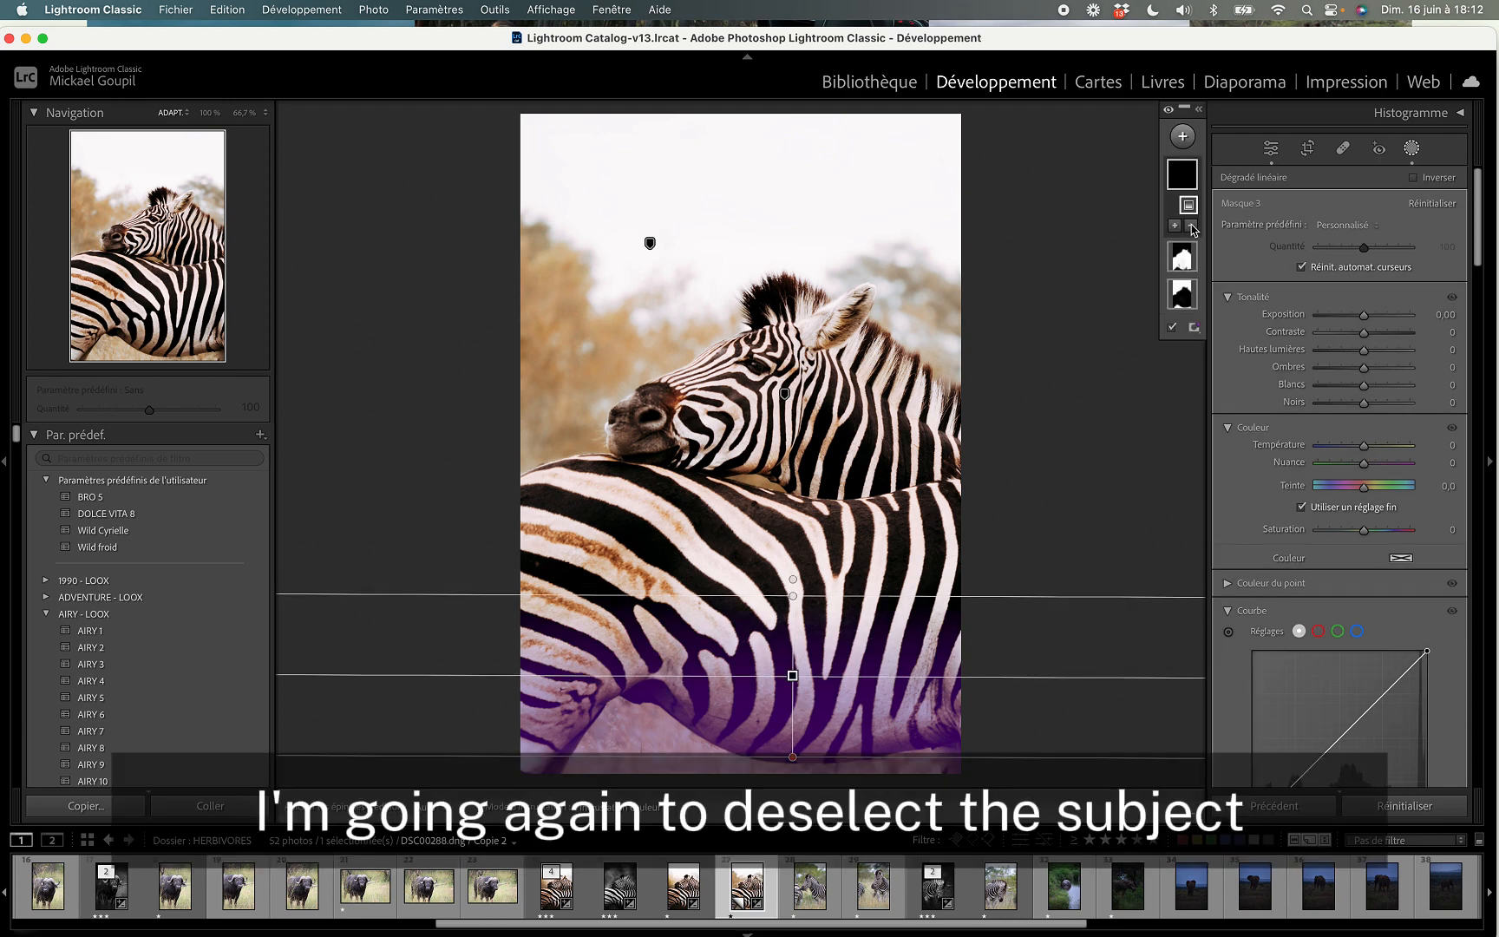
- Subtract the subject from the bottom gradient mask and lower the mask's exposure to −1.61
left_click(1192, 230)
left_click(1197, 264)
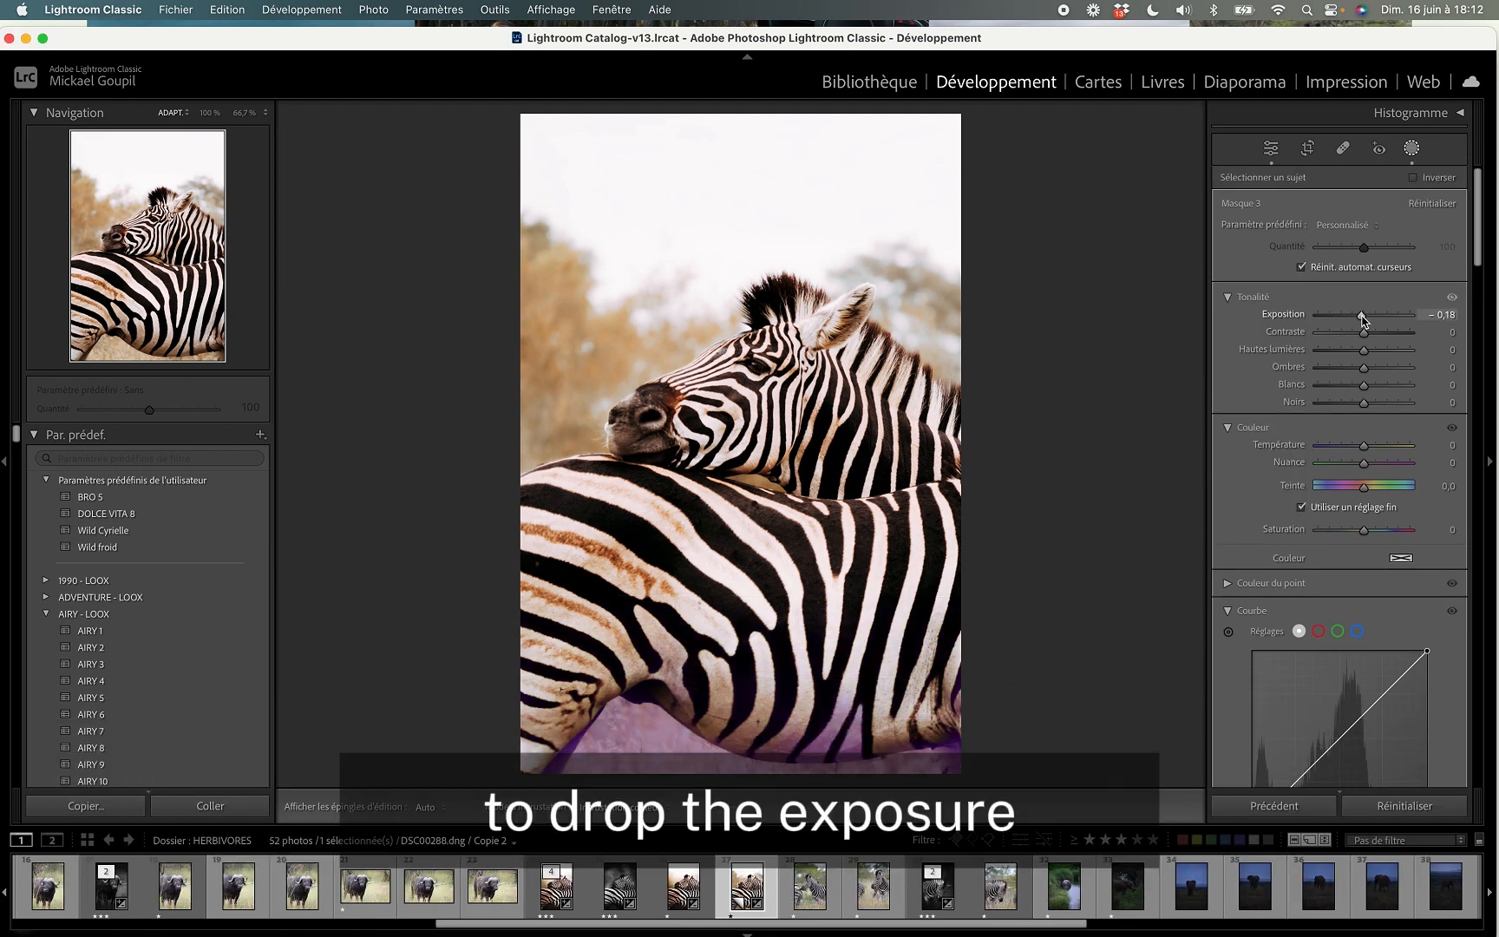
left_click_drag(1361, 318, 1351, 318)
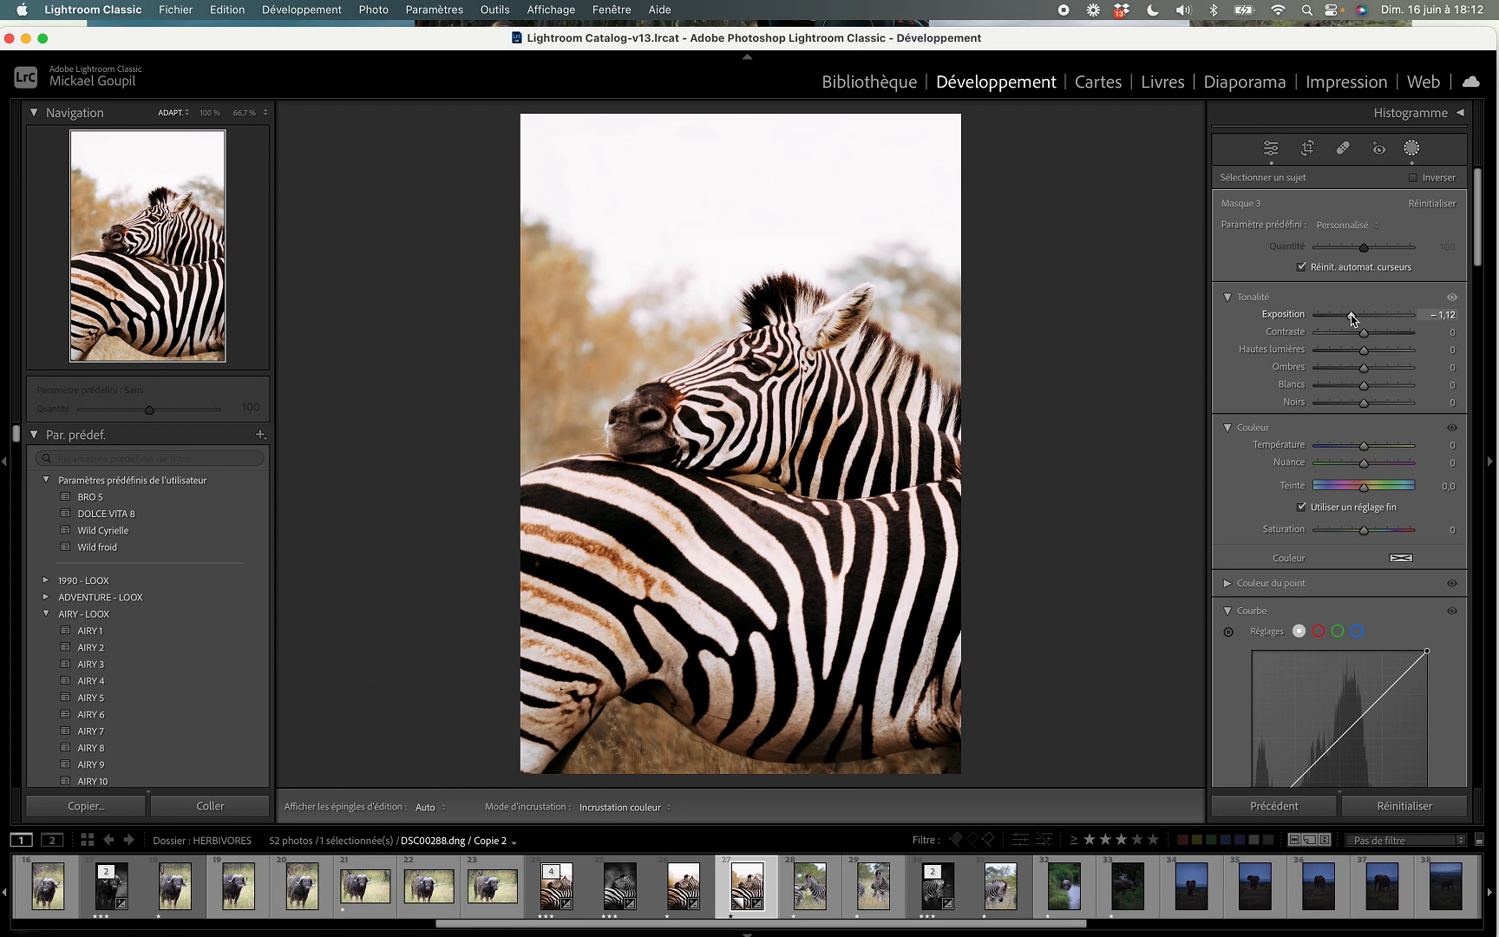
left_click_drag(1350, 318, 1346, 315)
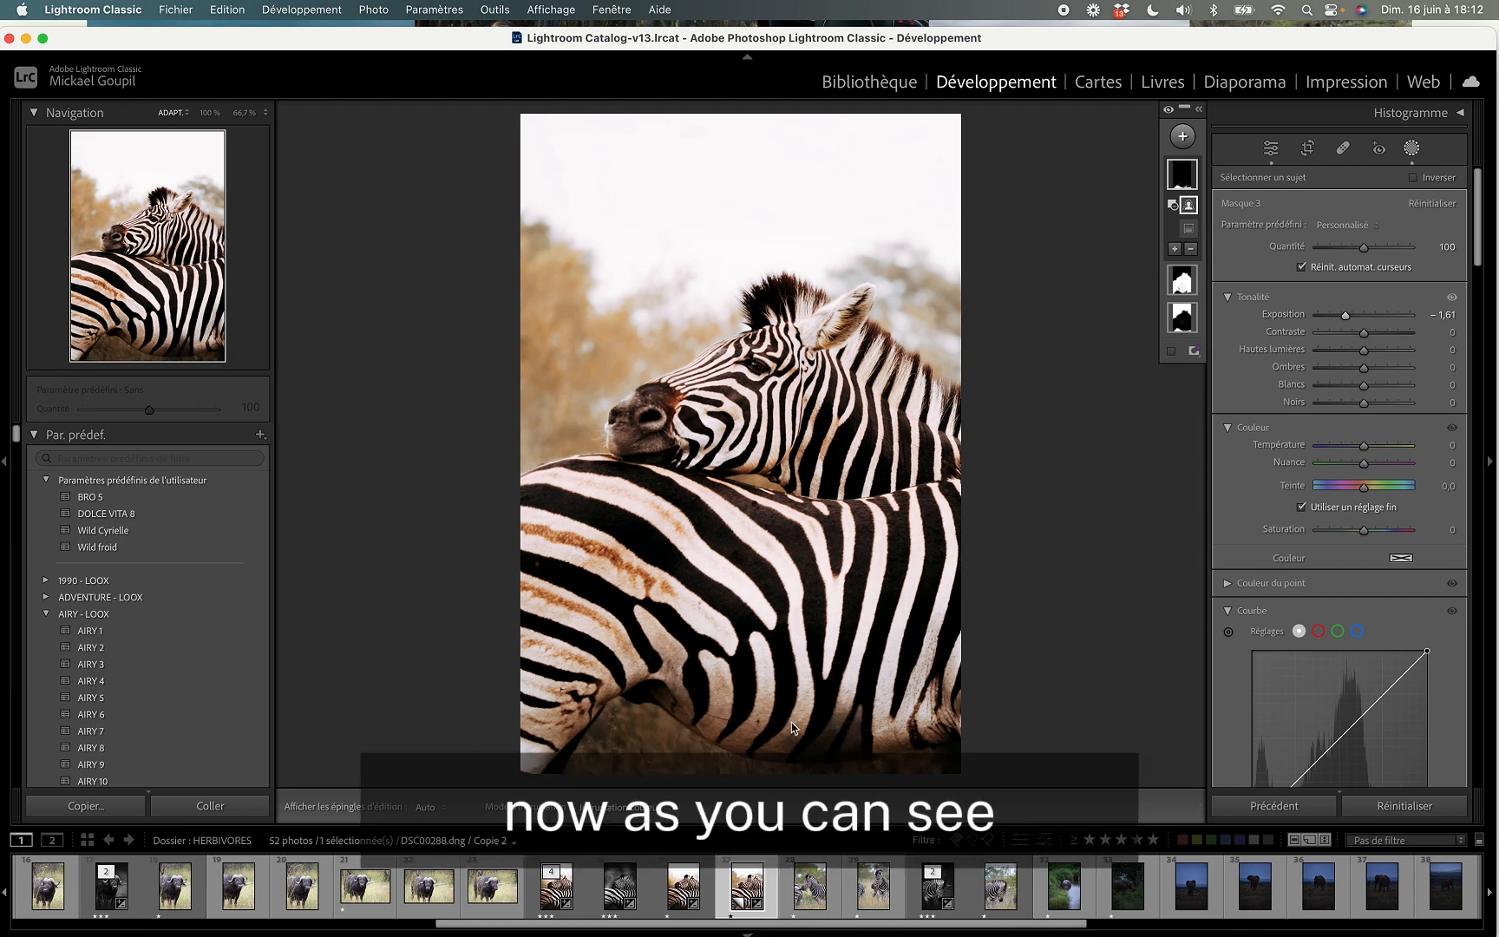
- Brush the bottom gradient's effect off the zebra's belly and set that mask's exposure to −1.76
left_click(1190, 251)
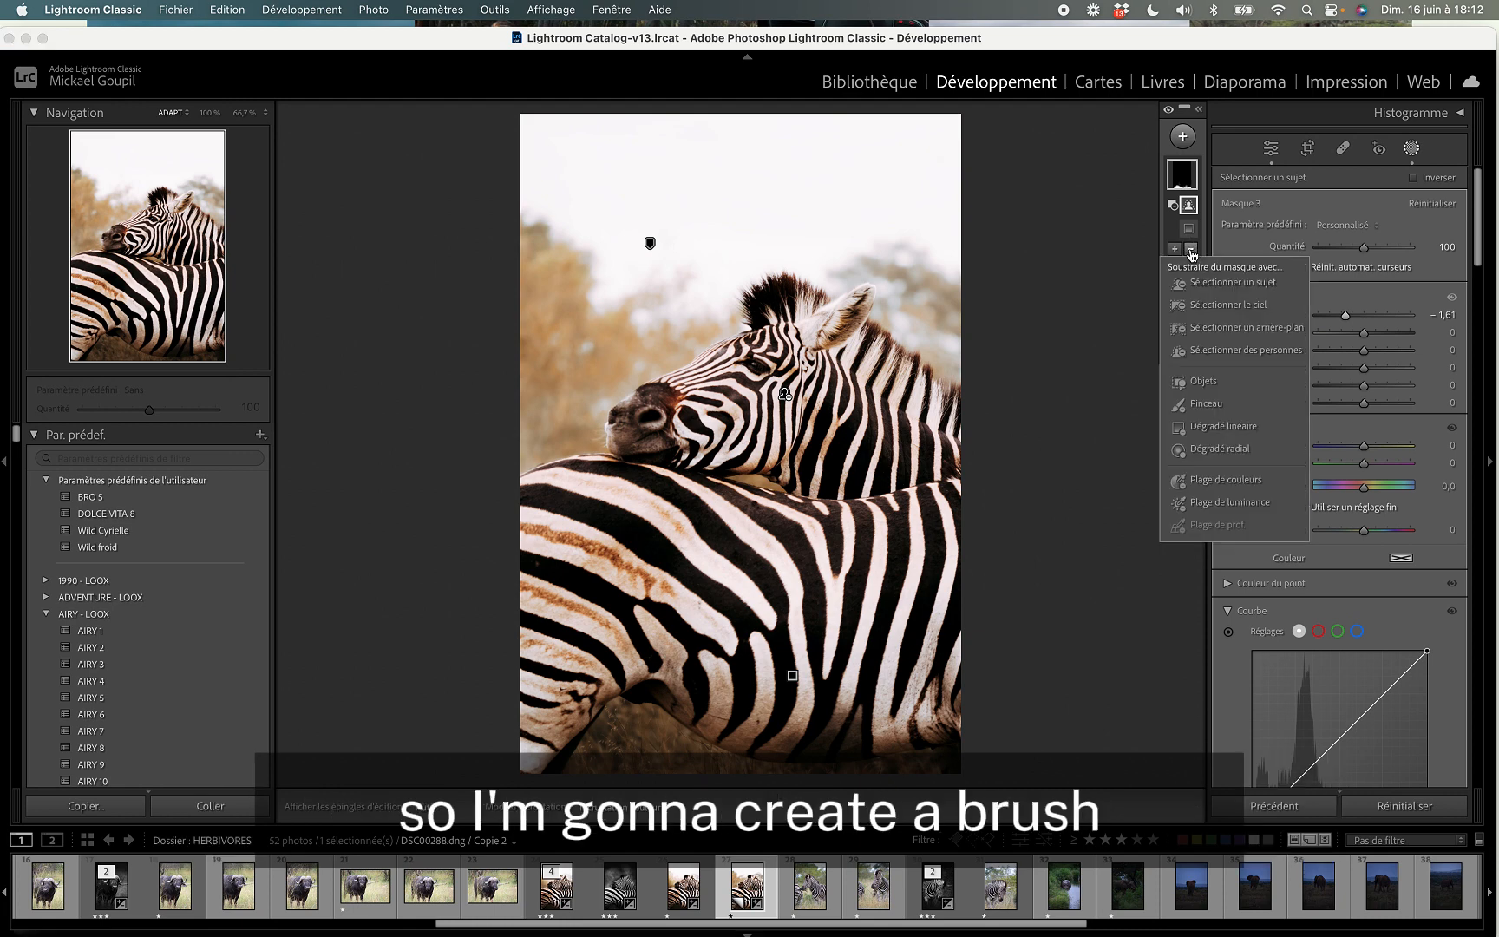
left_click(1204, 403)
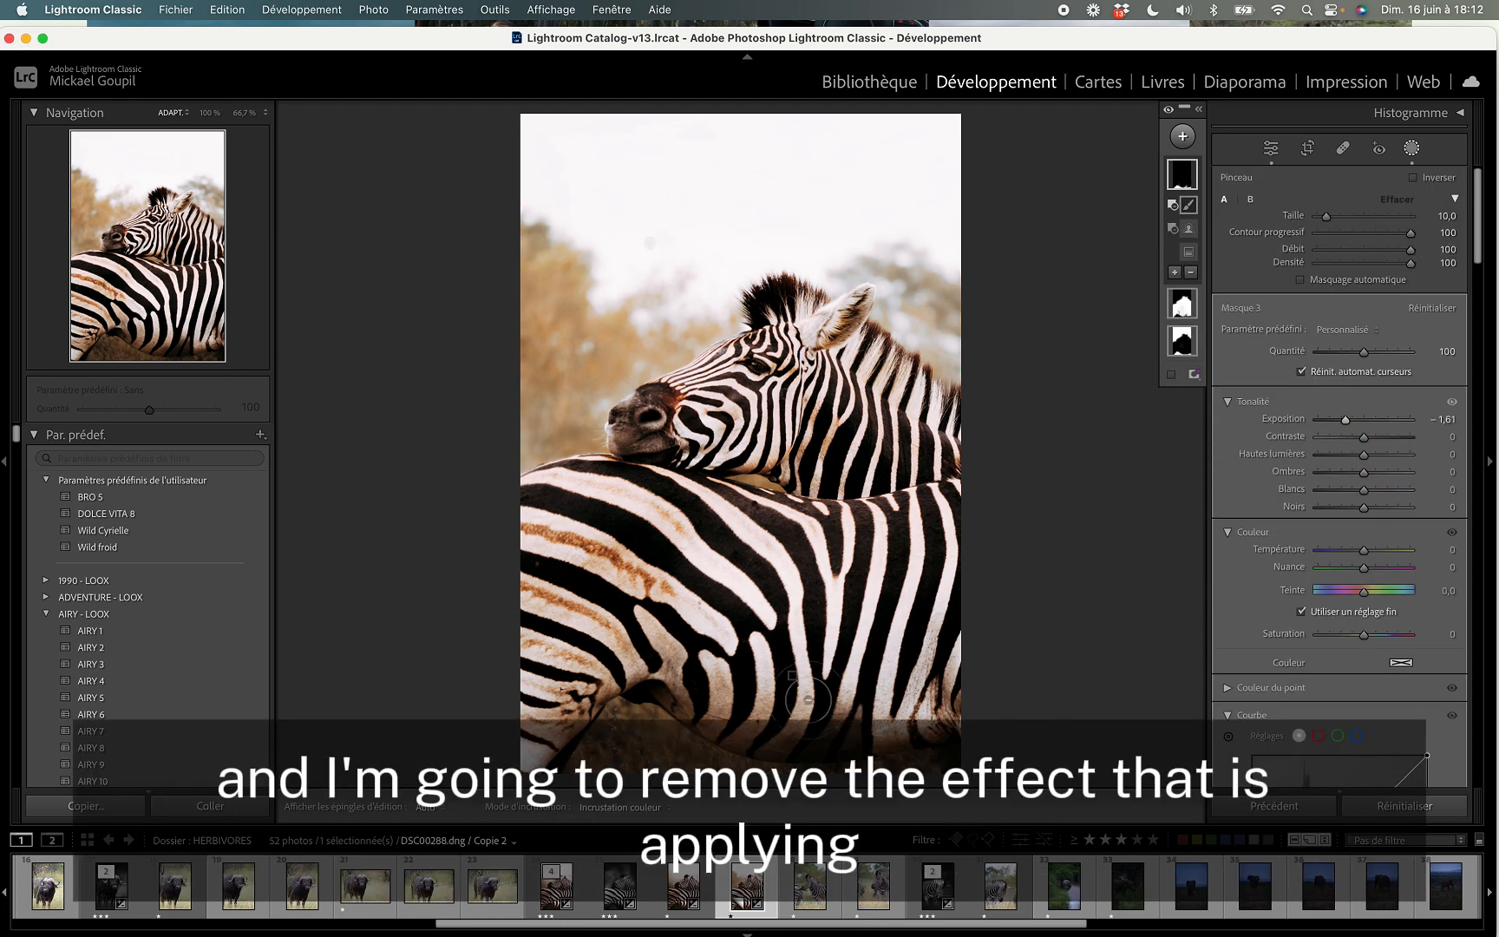
key("h")
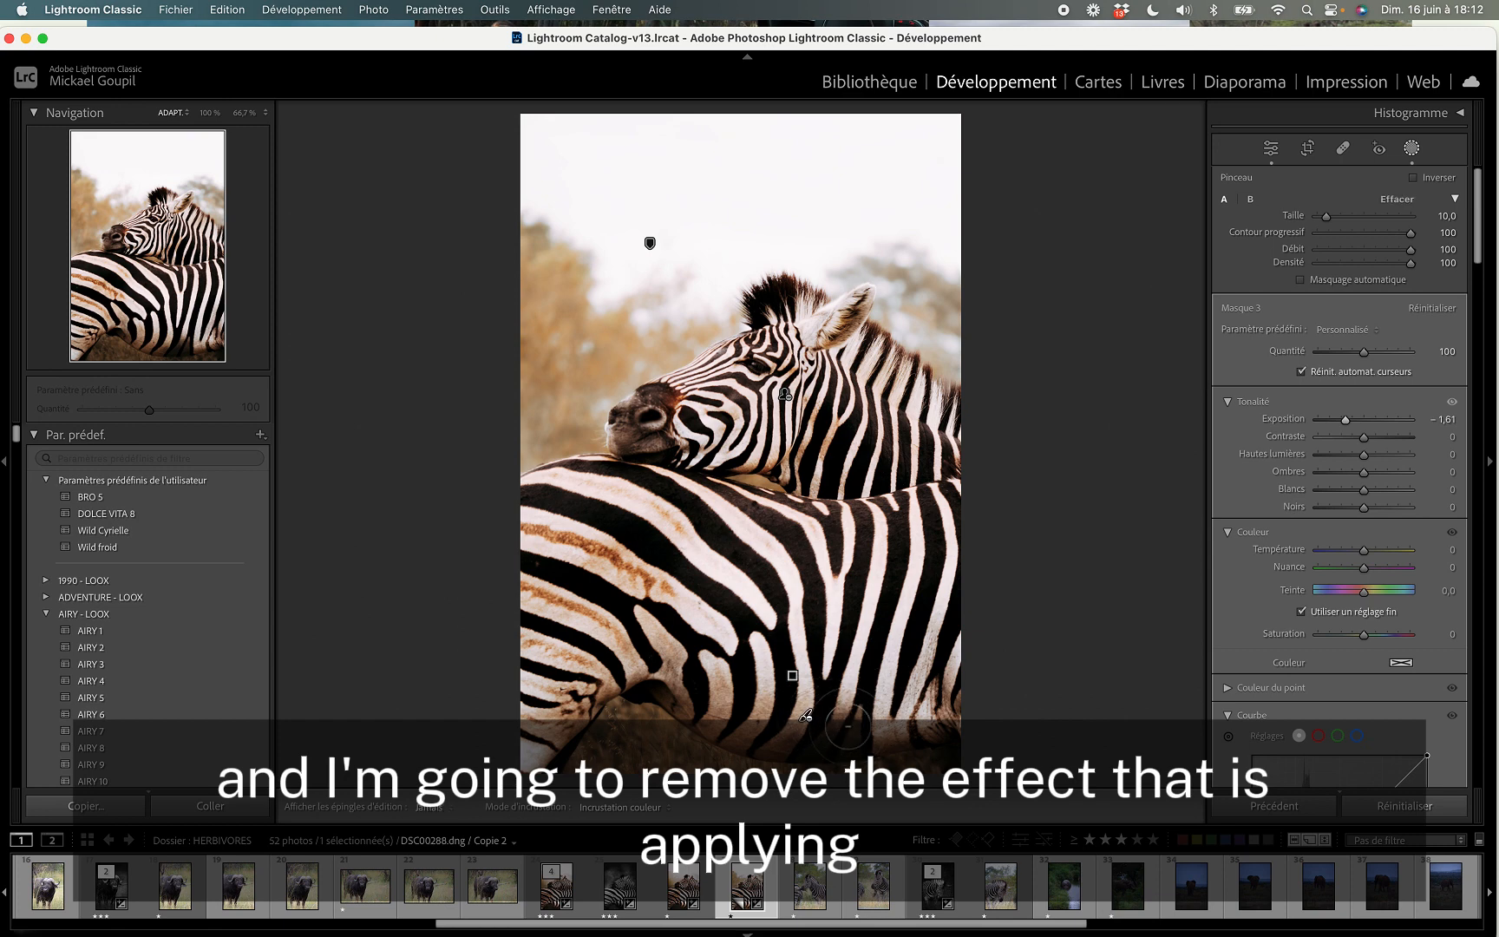
mouse_move(785, 726)
left_mouse_down()
mouse_move(881, 715)
mouse_move(827, 734)
left_mouse_up()
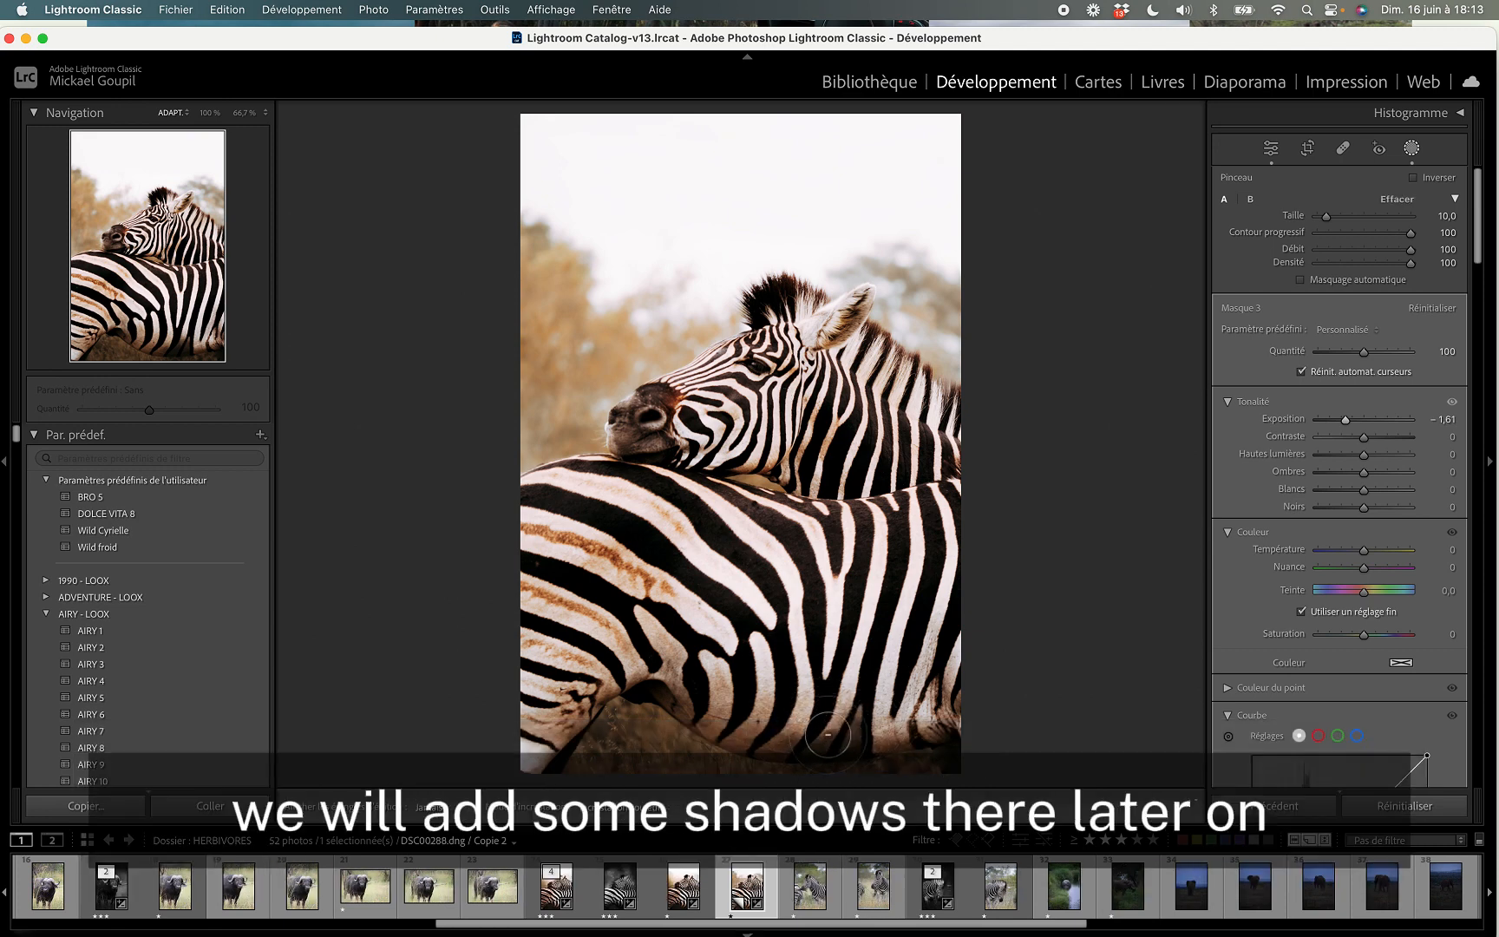
key("h")
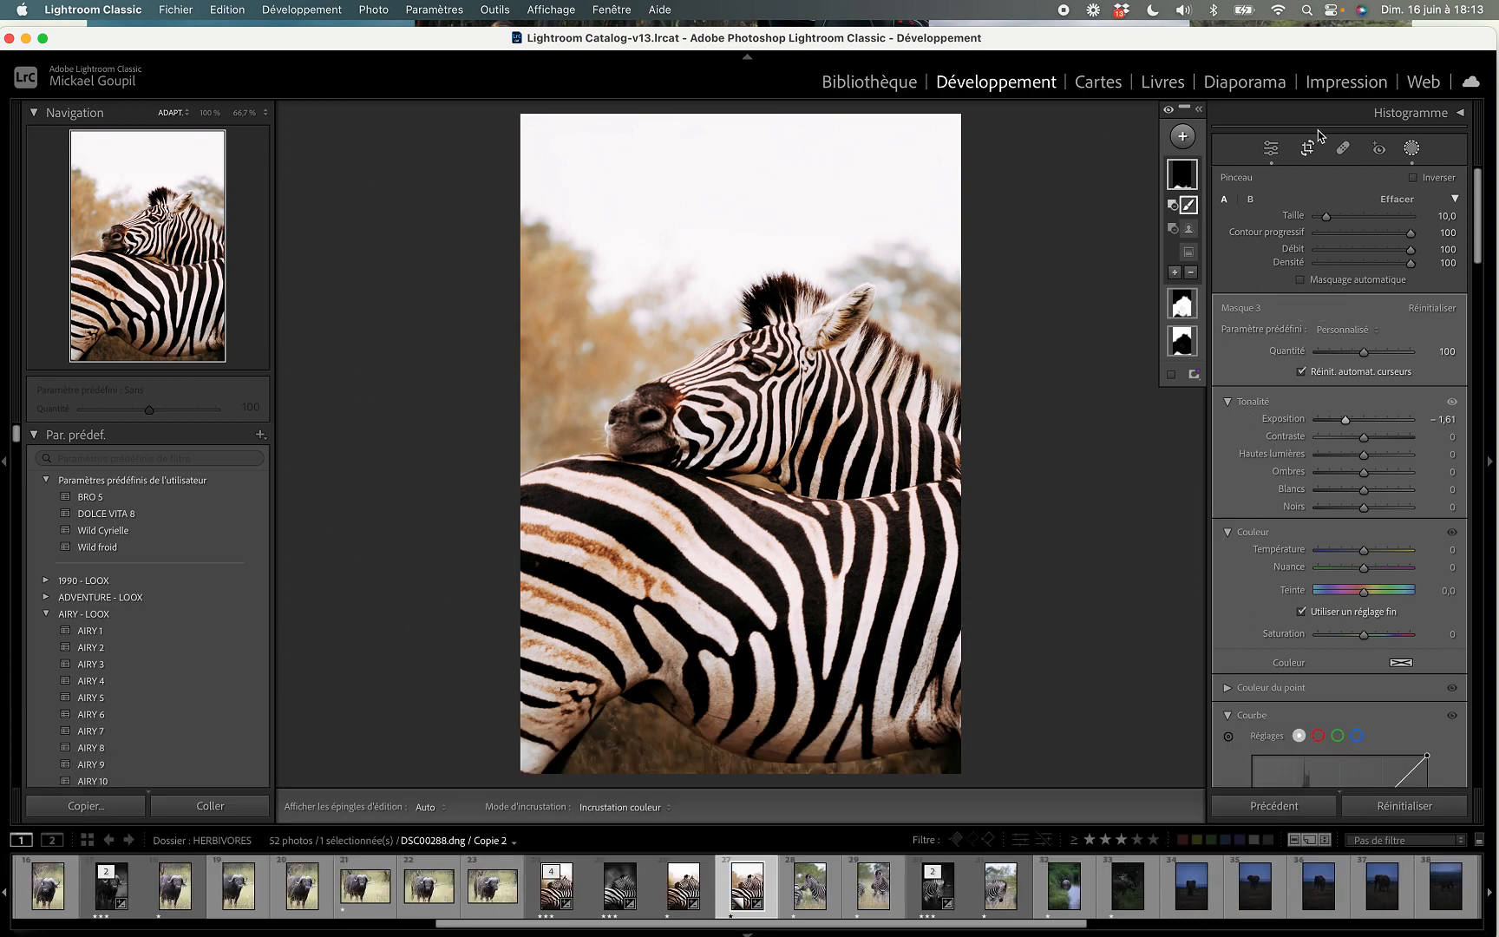
left_click(1181, 173)
left_click_drag(1346, 292, 1343, 296)
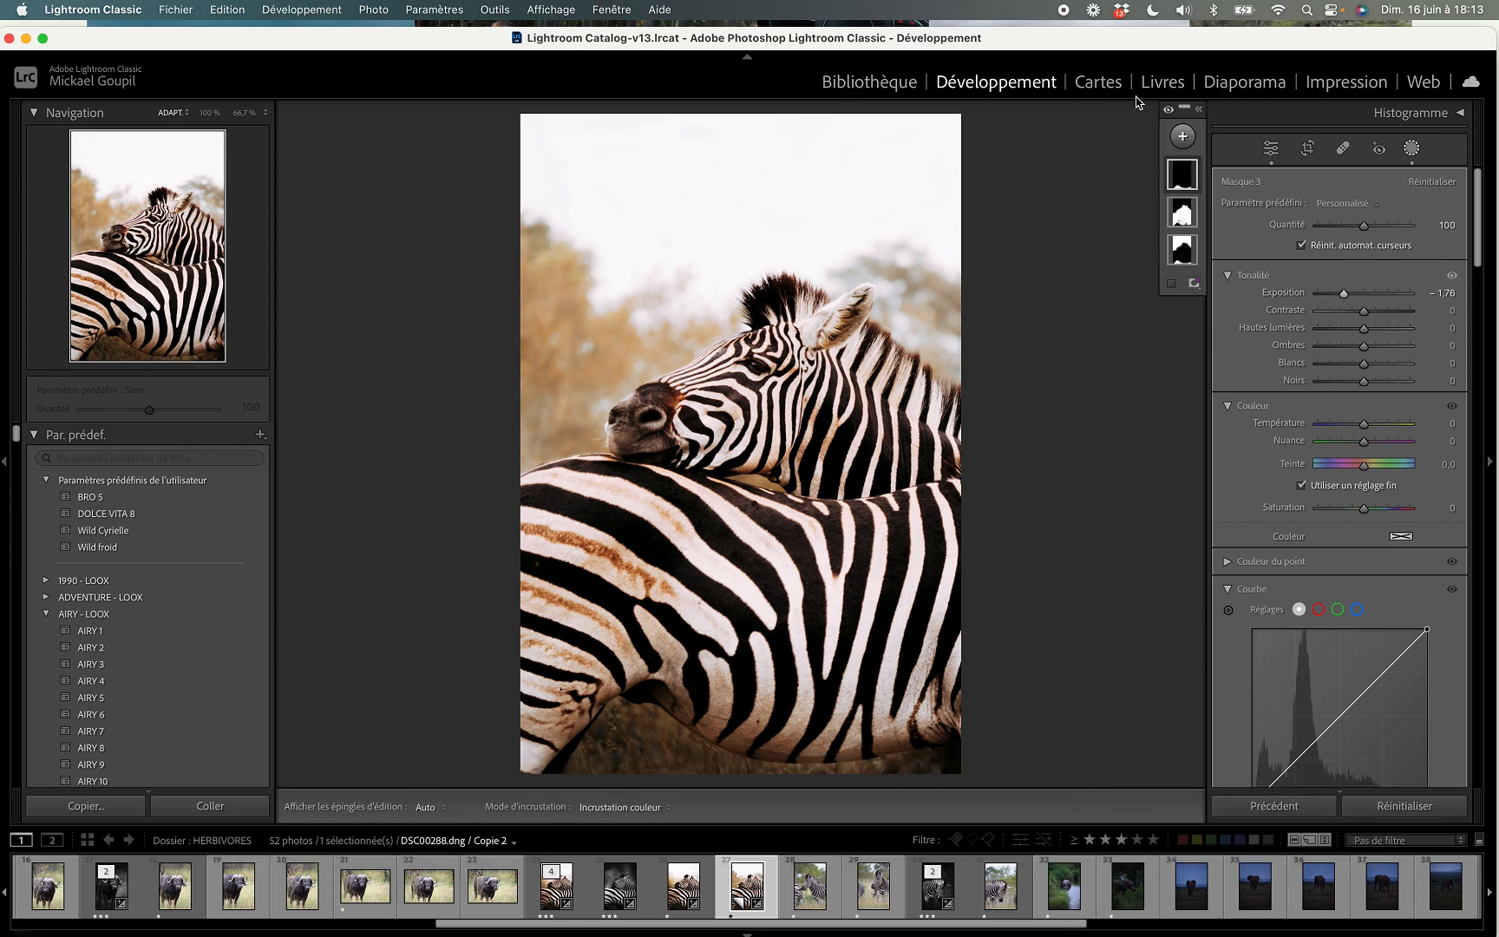
- Add a slanted linear gradient mask from the photo's left edge to the zebra's muzzle and widen its transition outward
left_click(1179, 137)
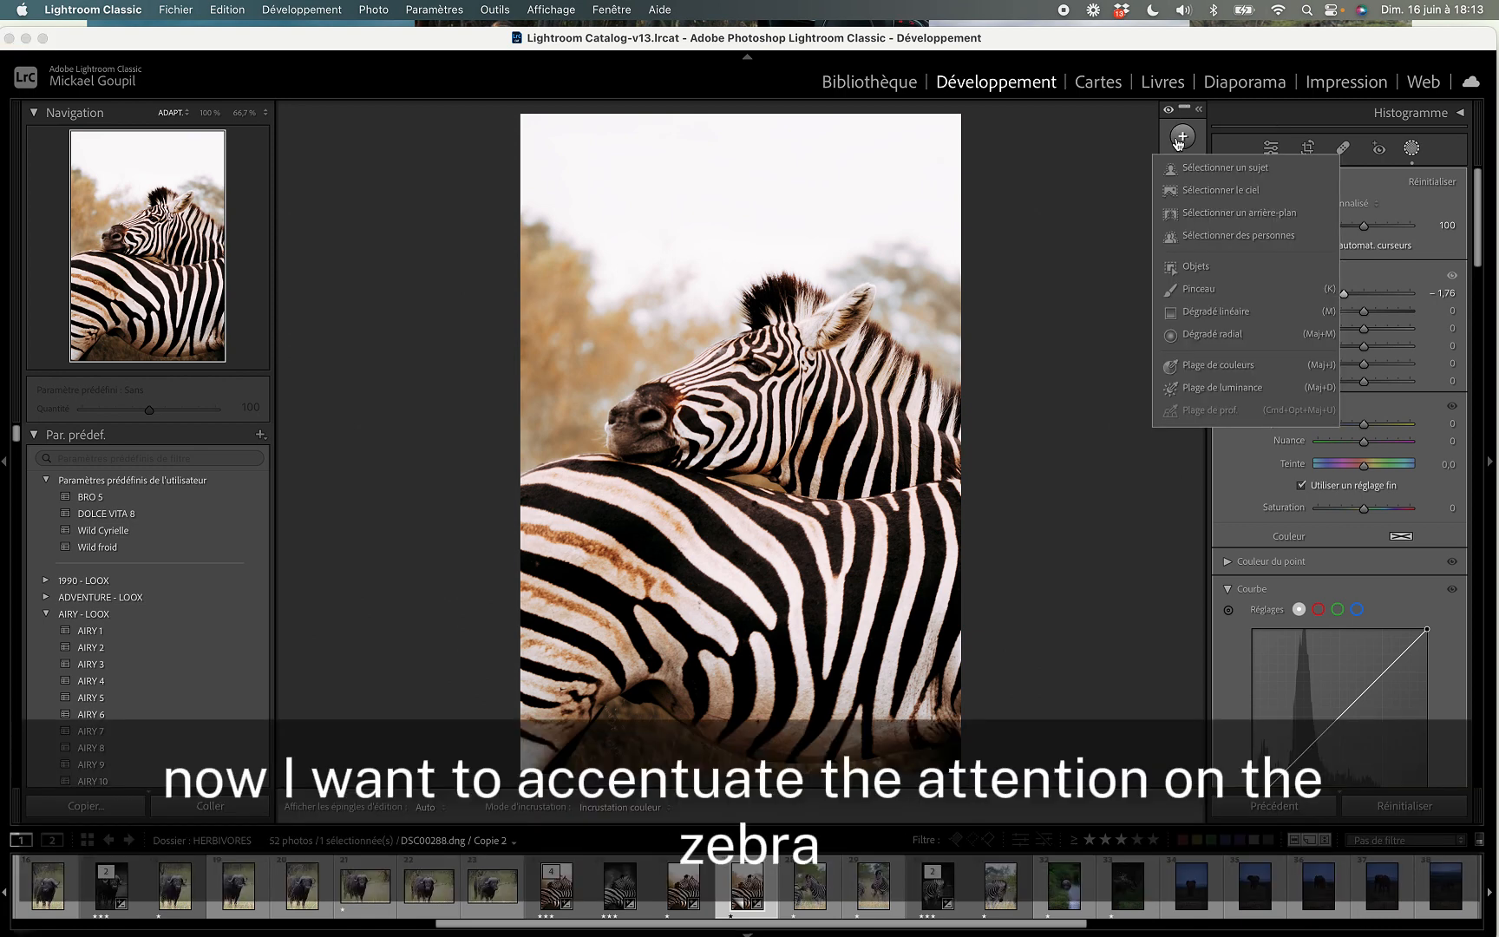
left_click(1194, 319)
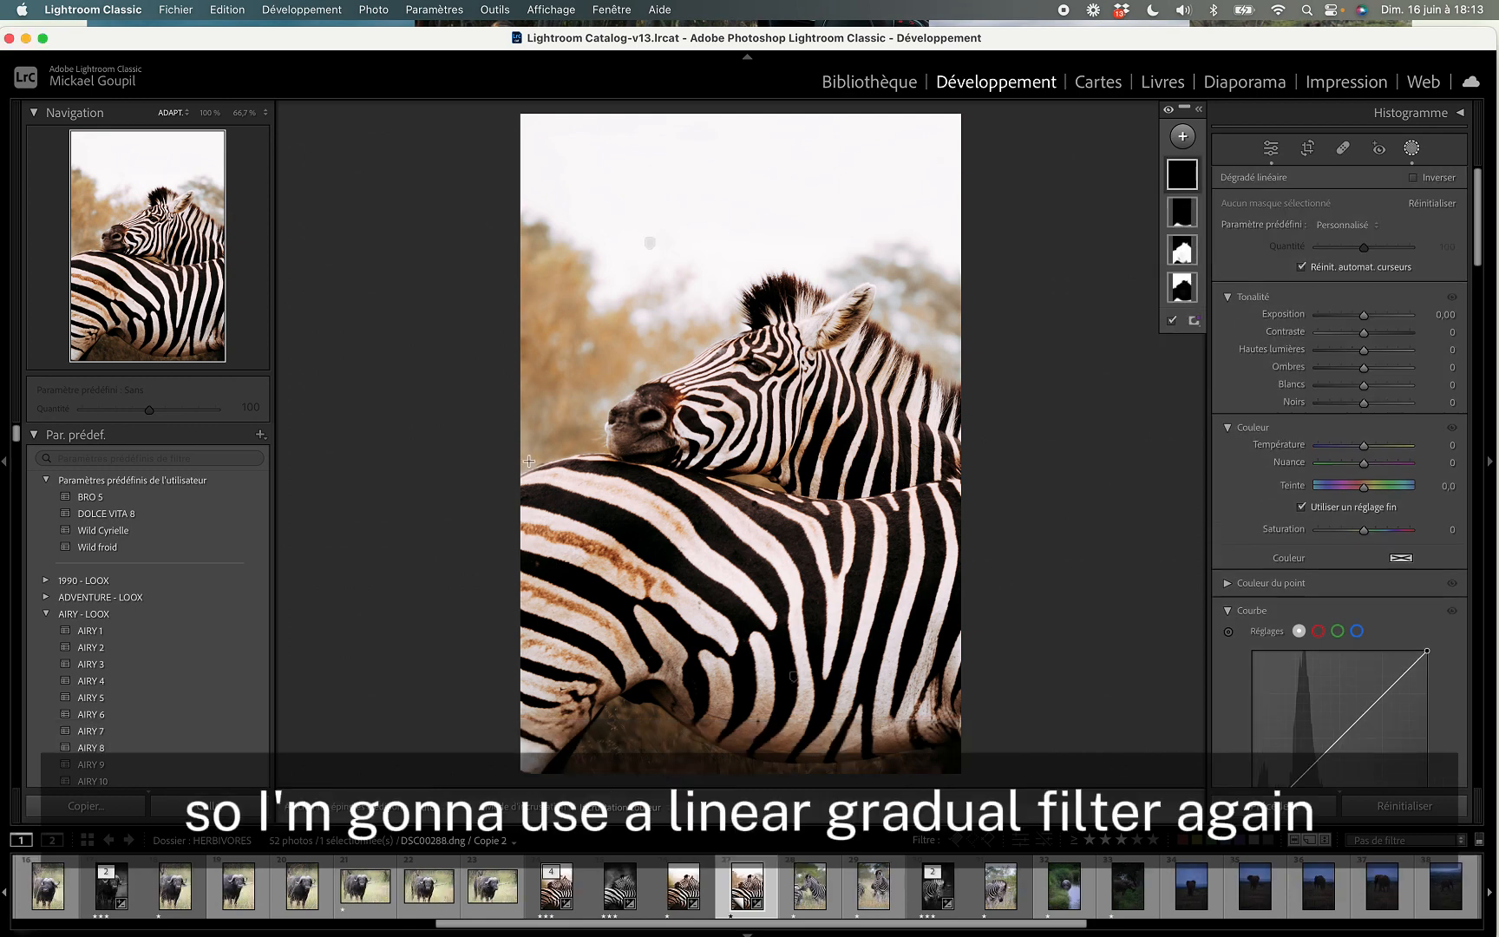
left_click_drag(545, 466, 638, 431)
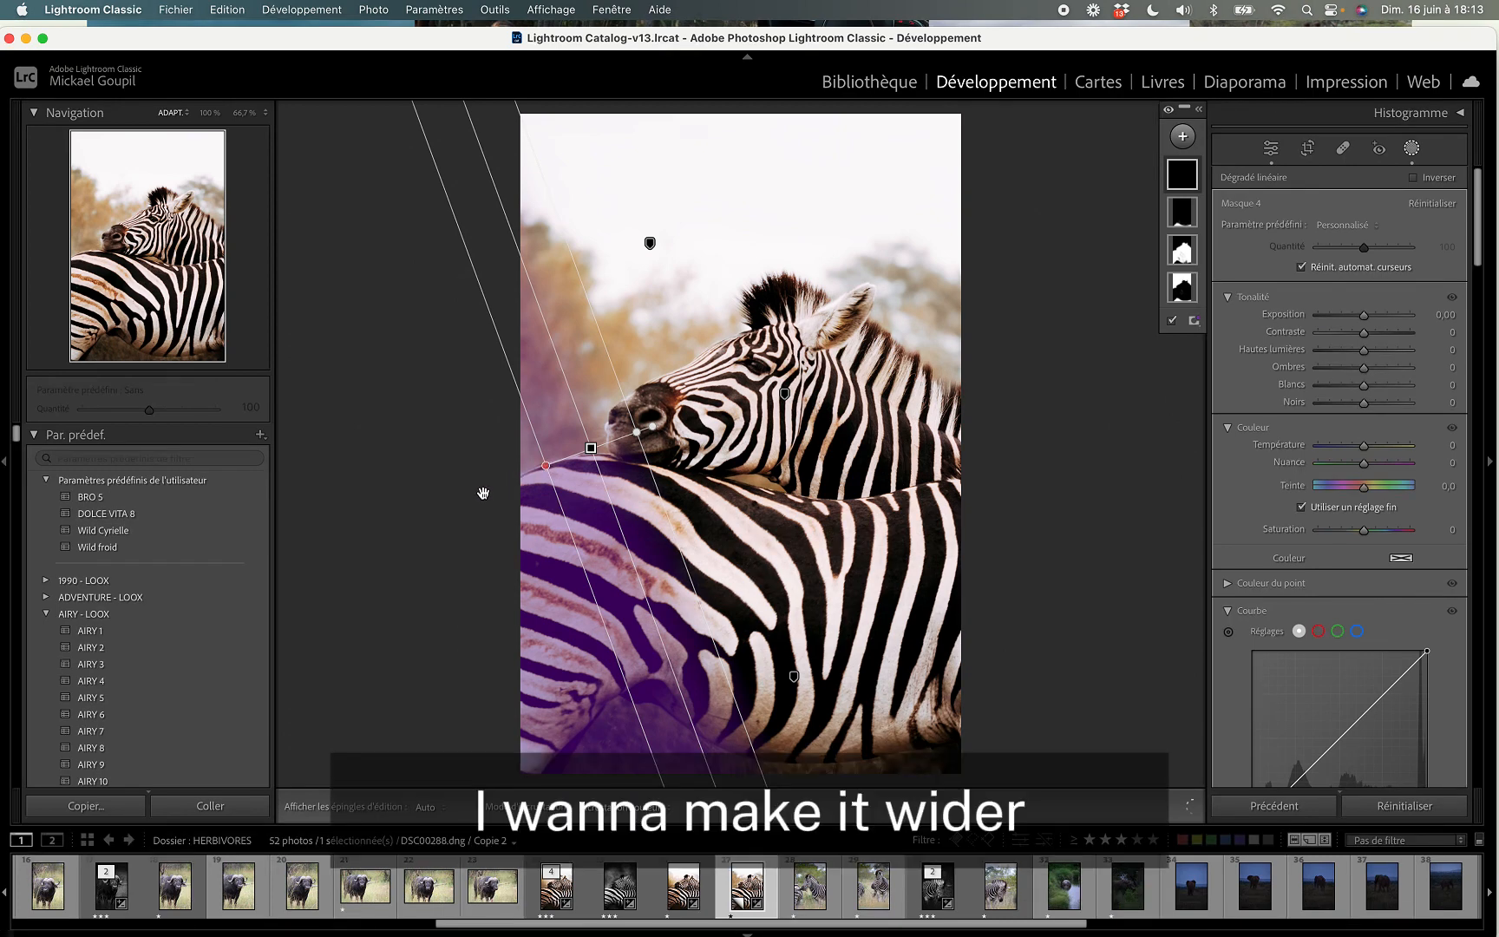
left_click_drag(478, 495, 409, 520)
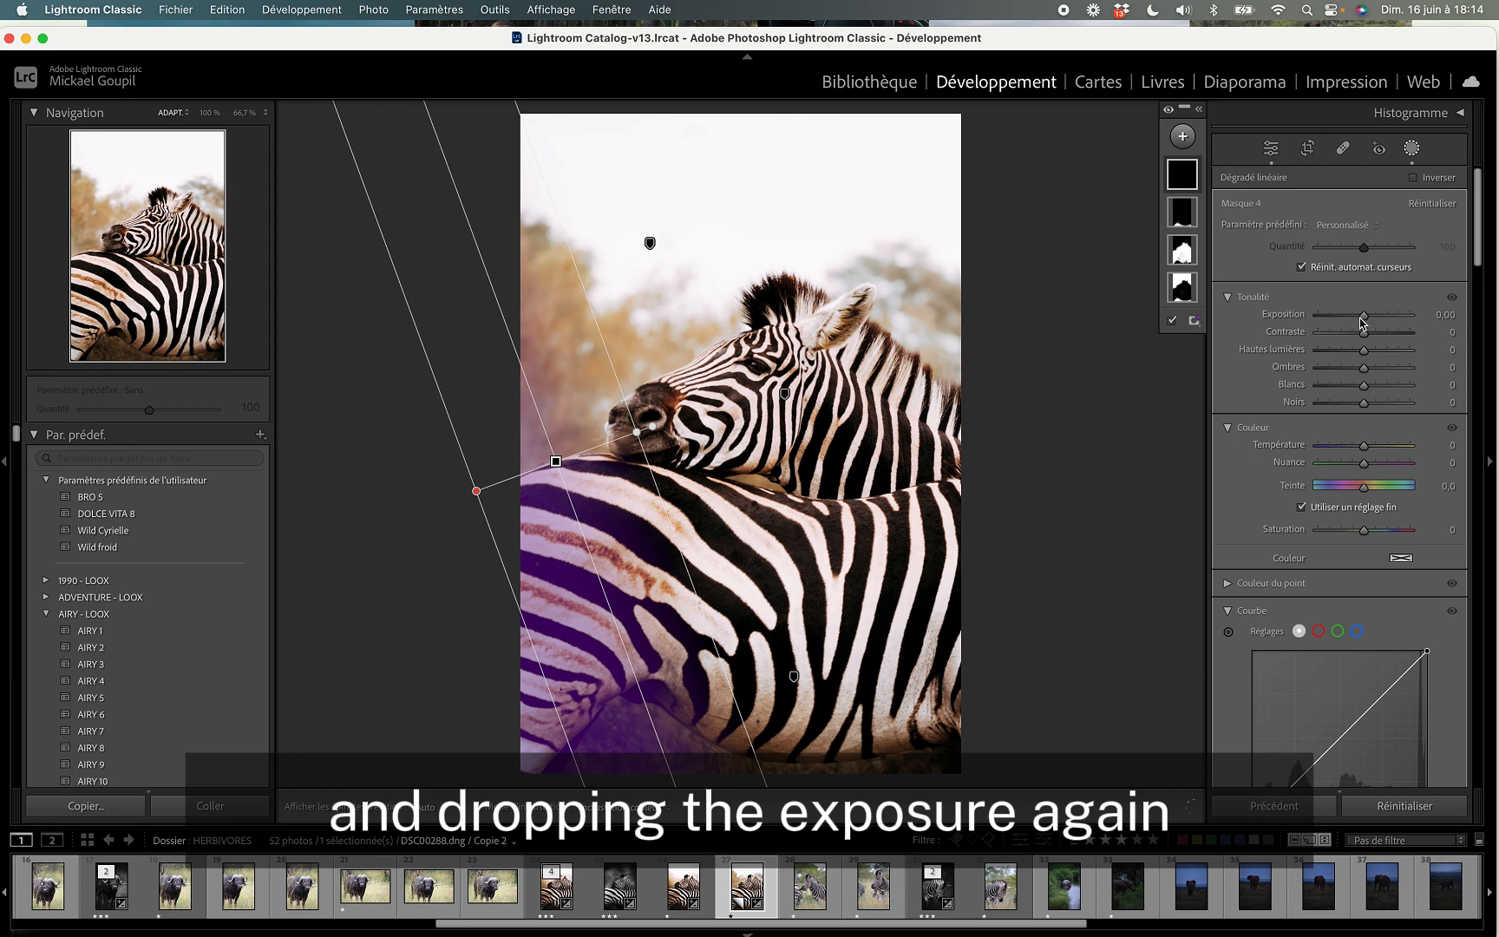
- Set the left gradient's exposure to −0.81 and shadows to −53, and compare the photo before and after
left_click_drag(1359, 320, 1358, 321)
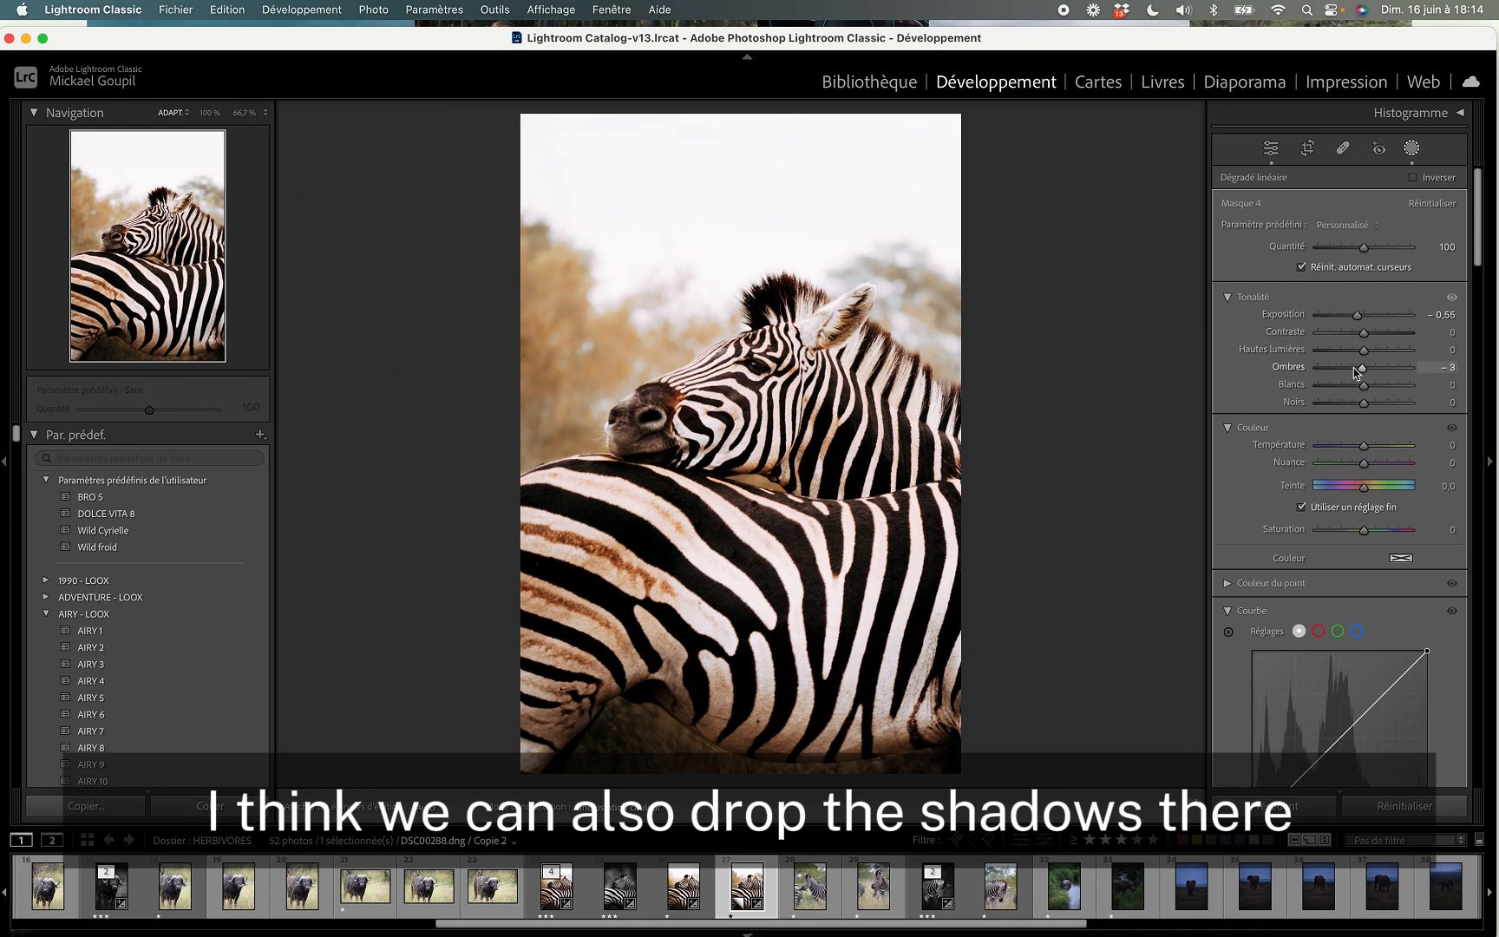
left_click_drag(1357, 373, 1342, 372)
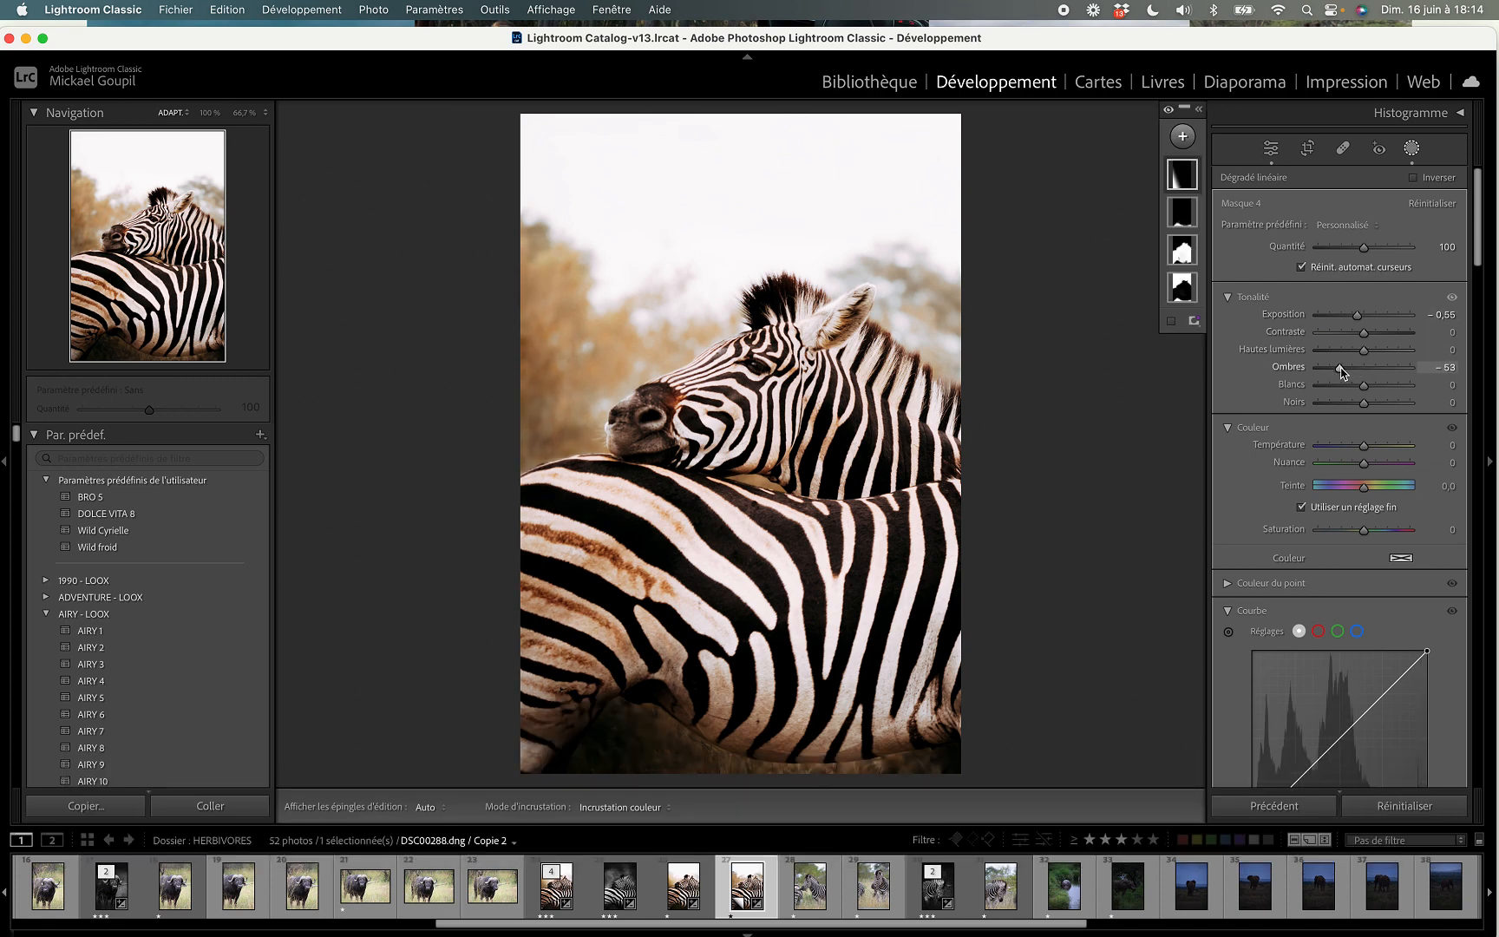
left_click_drag(1358, 316, 1355, 321)
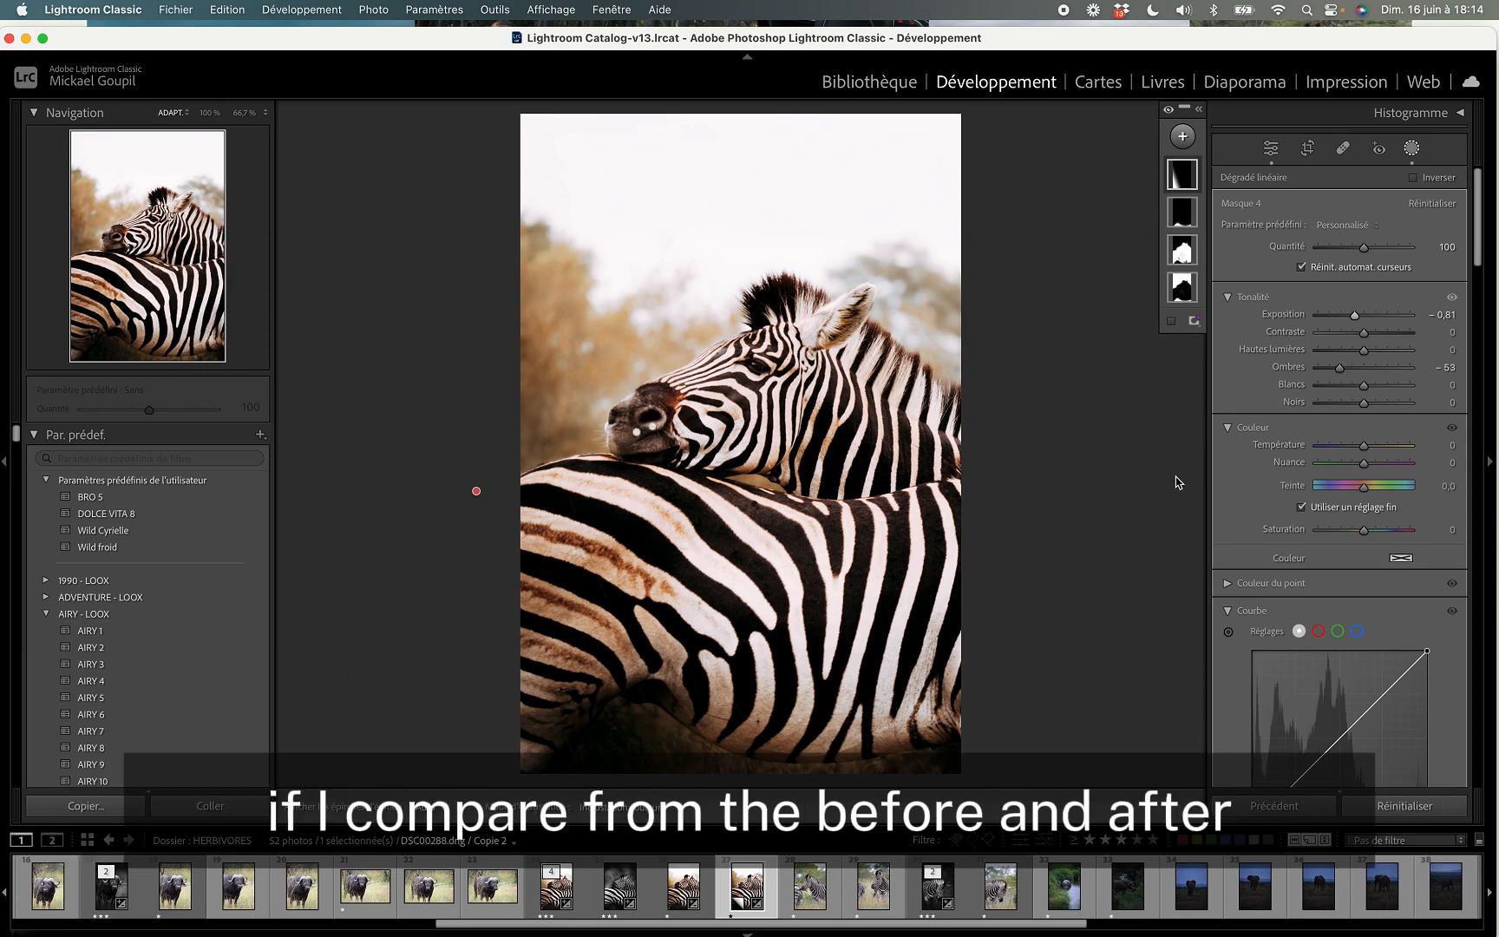
key("y")
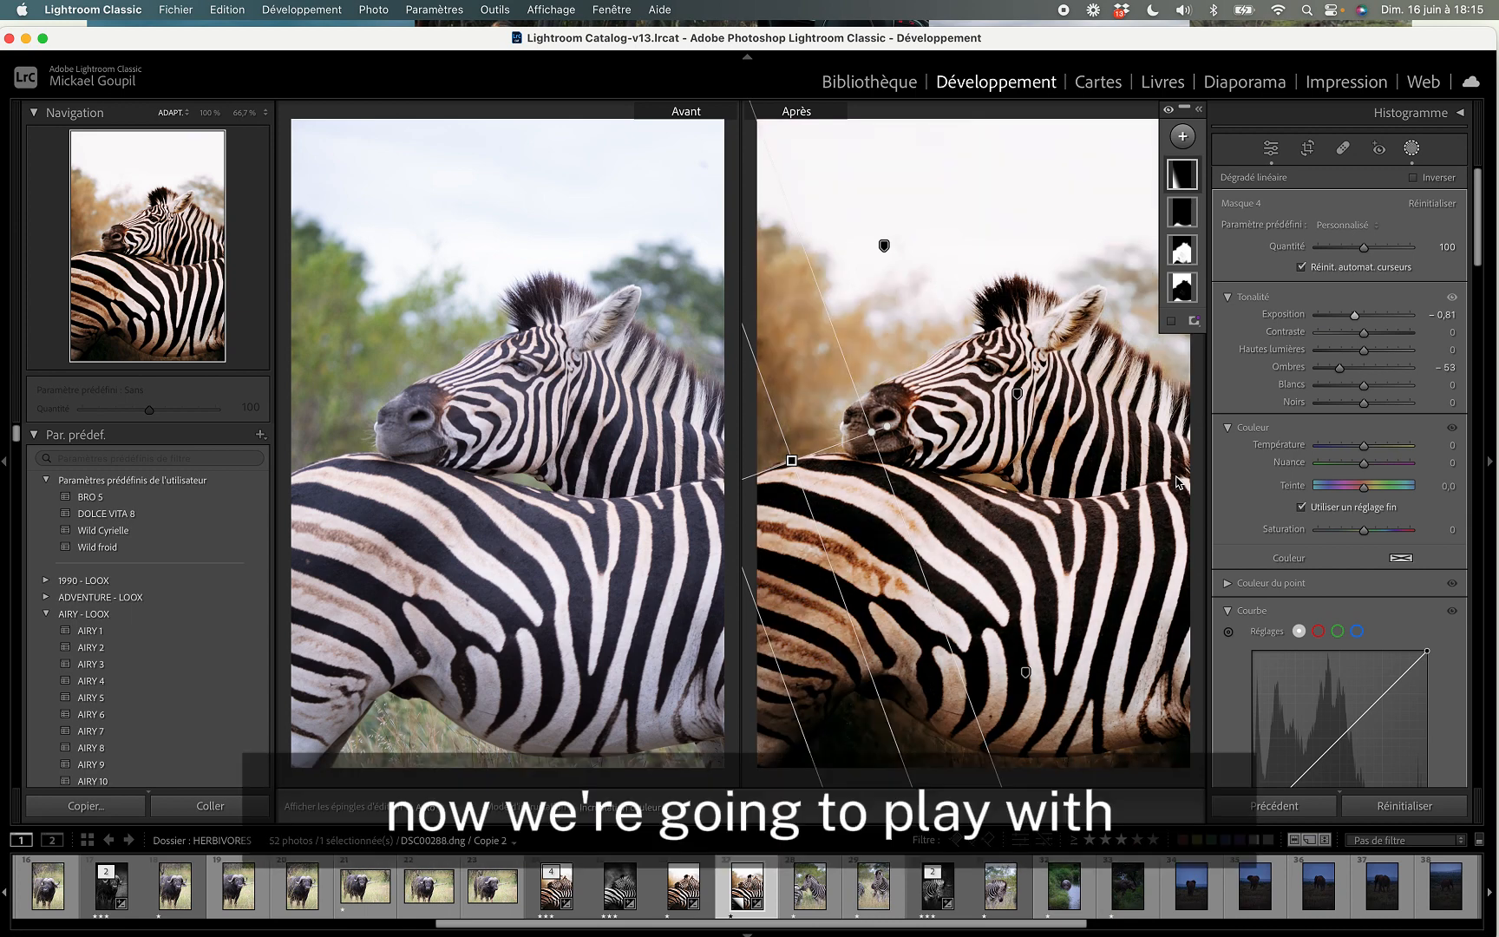
left_click(1410, 151)
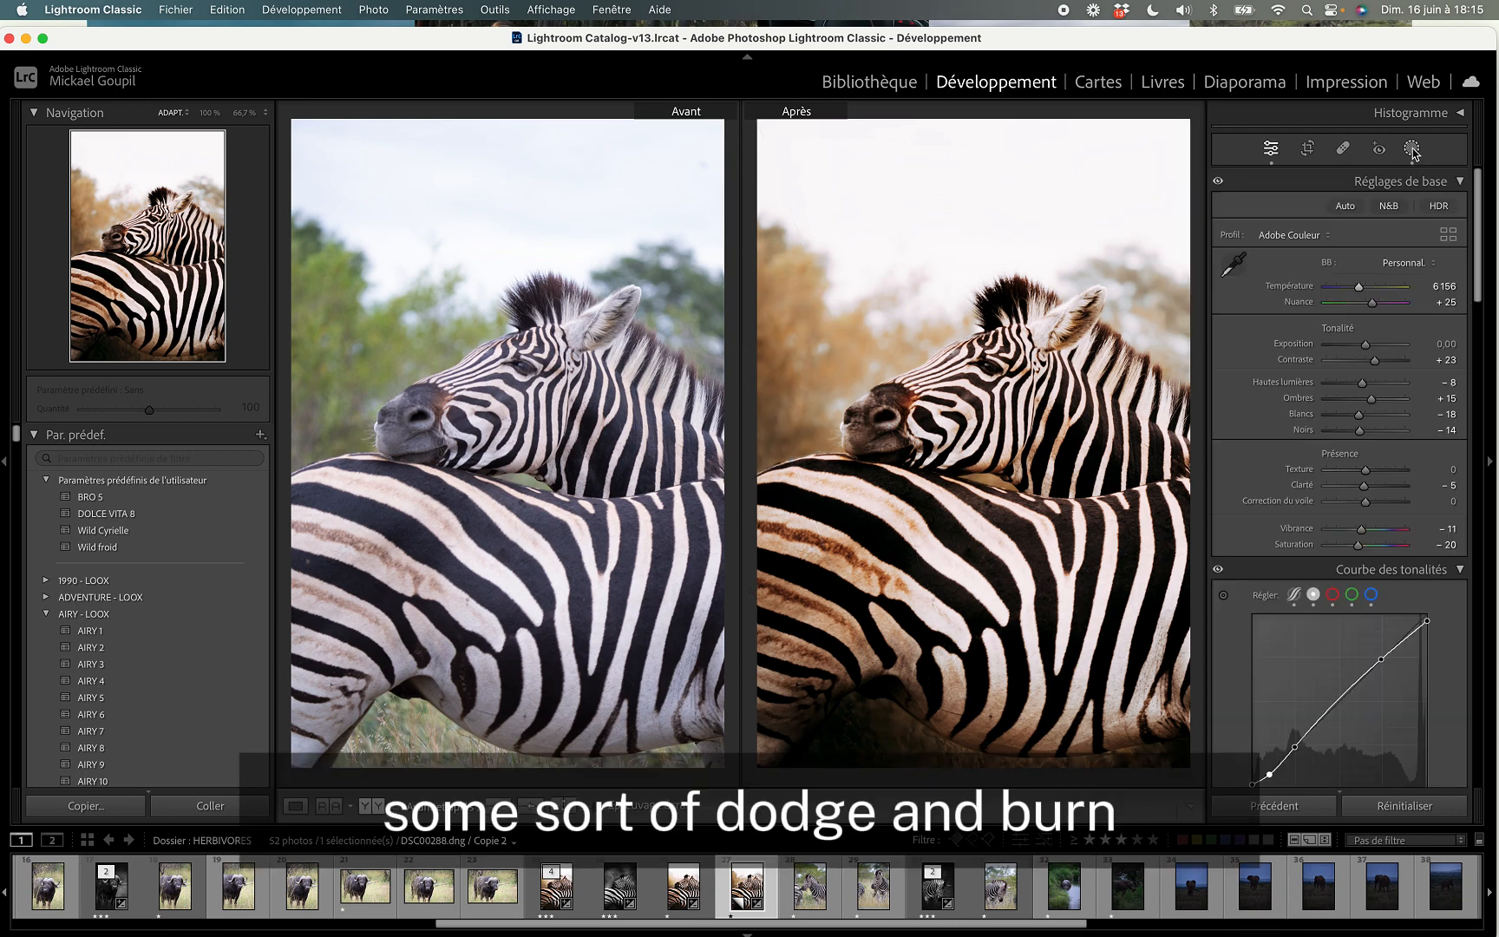
key("y")
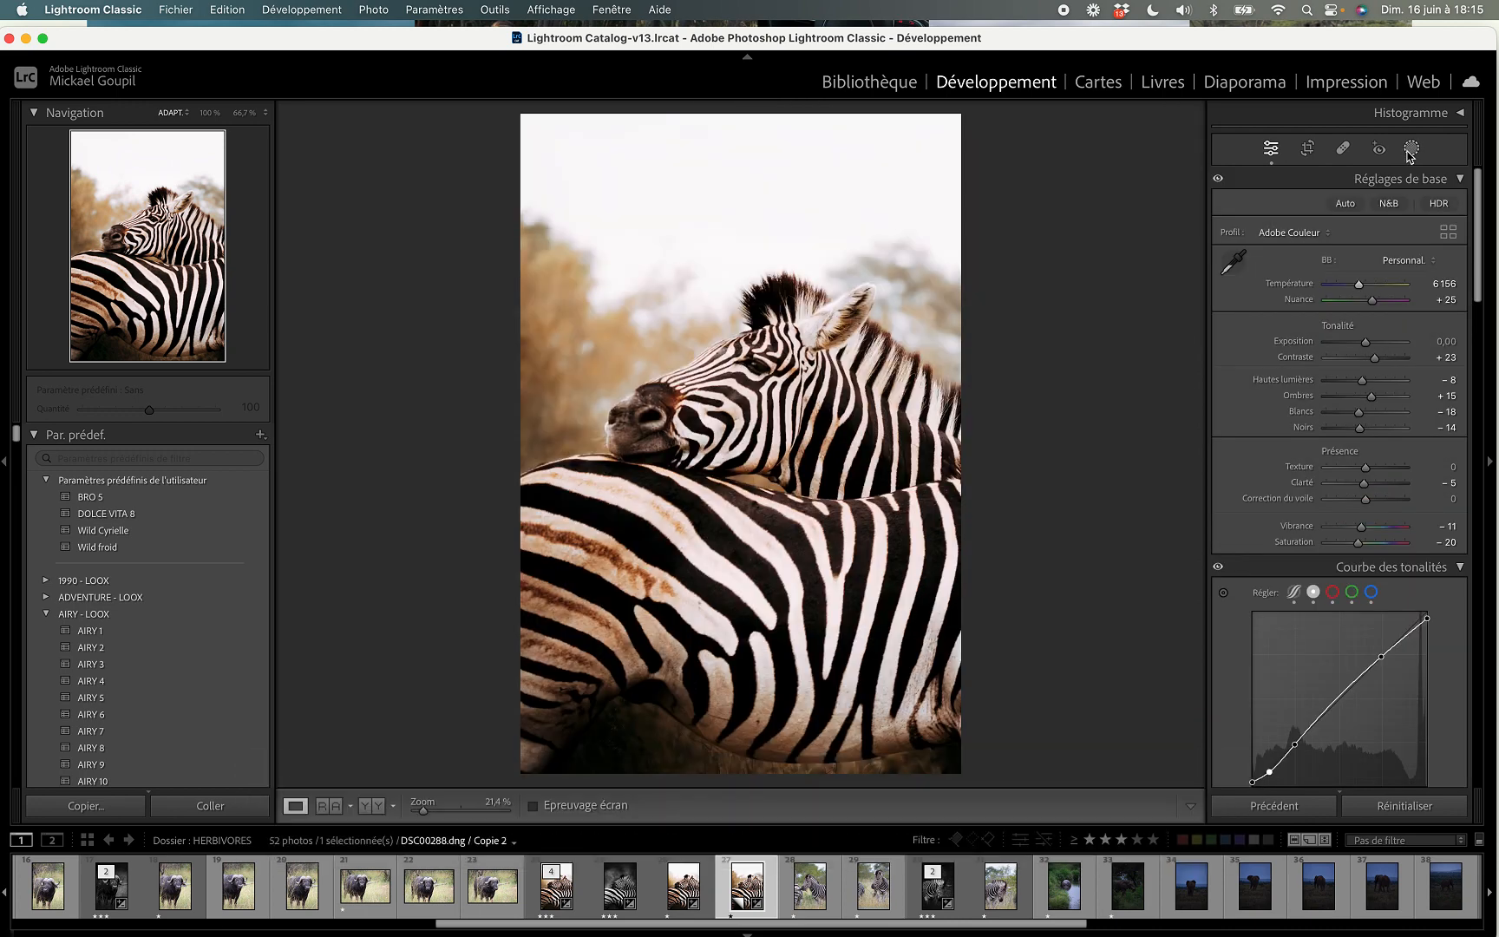
- Add a brush mask with exposure −0.51 and paint over the shadowed edges of the zebra's body to burn them
left_click(1410, 151)
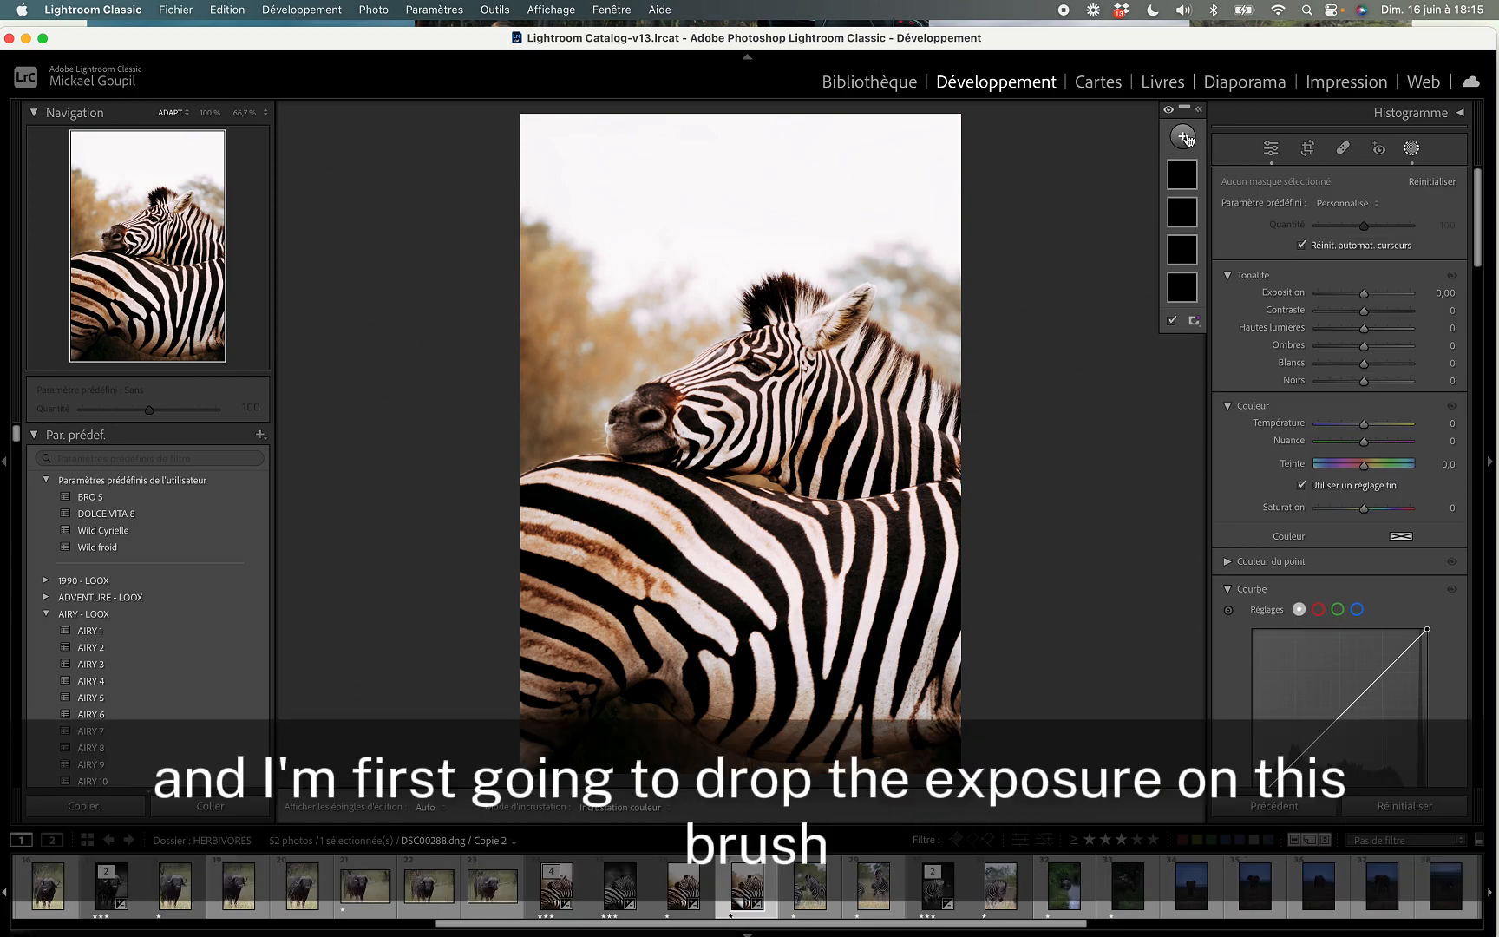
left_click(1183, 137)
left_click(1208, 290)
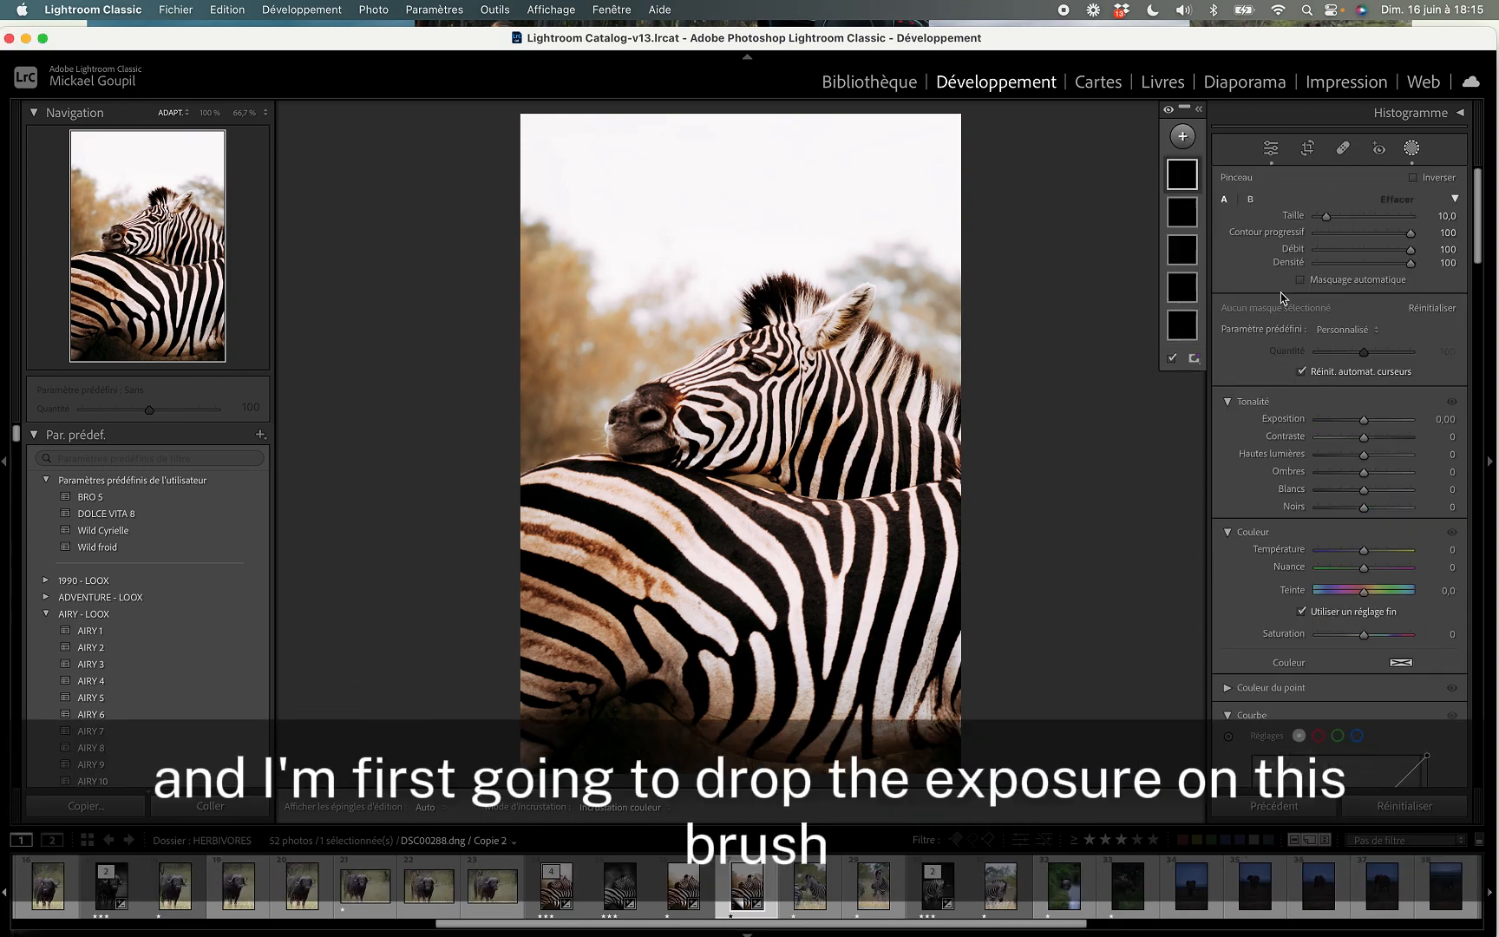
left_click_drag(1363, 420, 1357, 424)
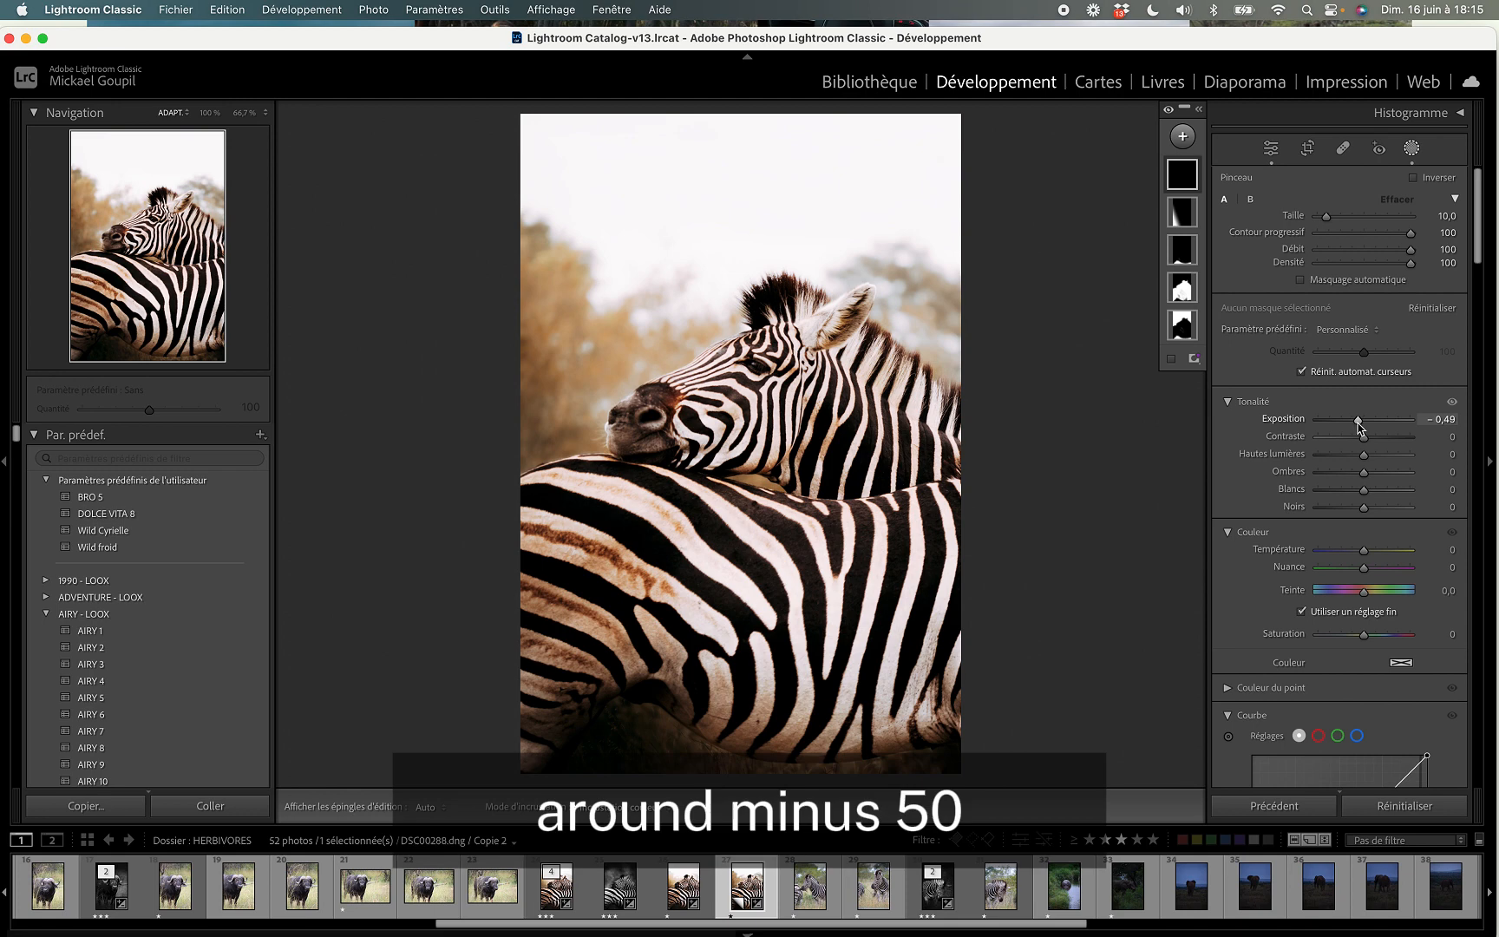
left_click_drag(958, 636, 941, 711)
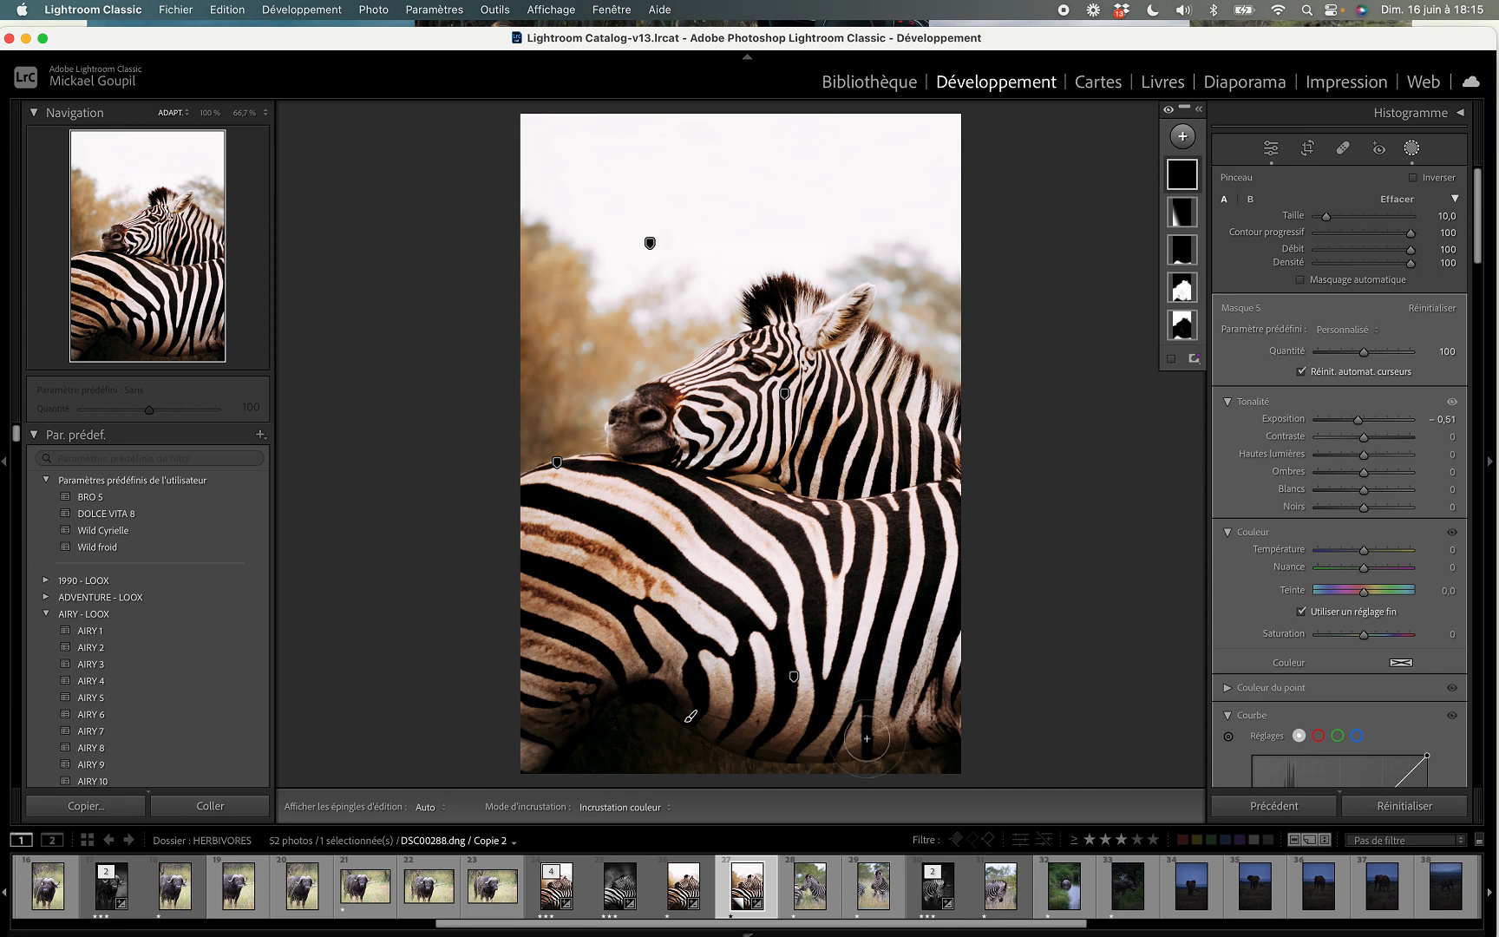
key("h")
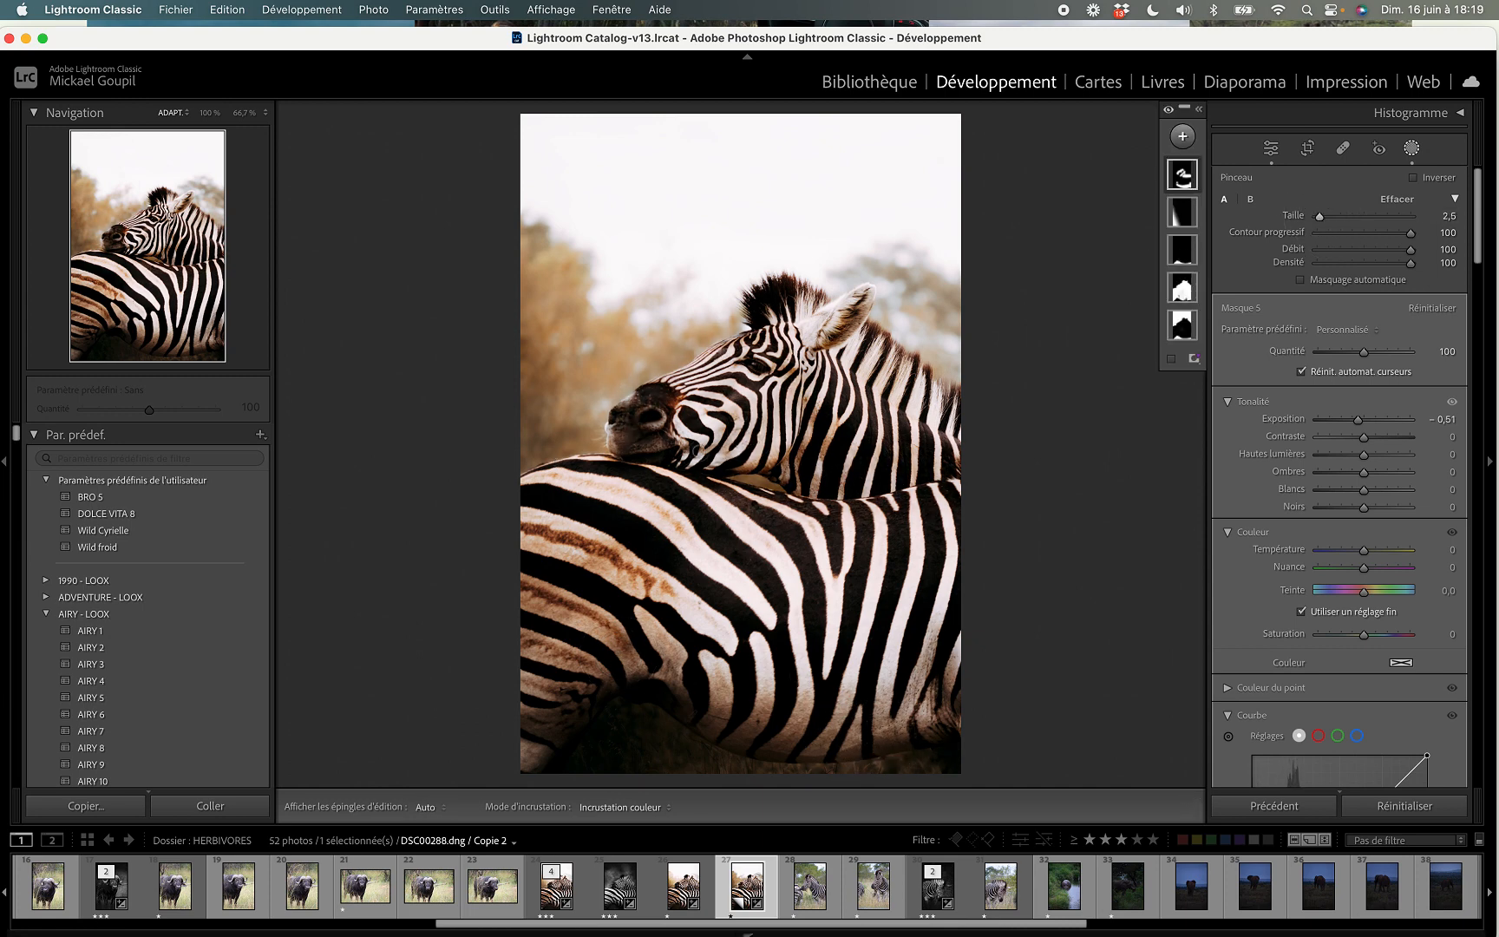
key("h")
- Add another brush mask with slightly raised exposure for dodging the zebra's bright areas
left_click(1182, 136)
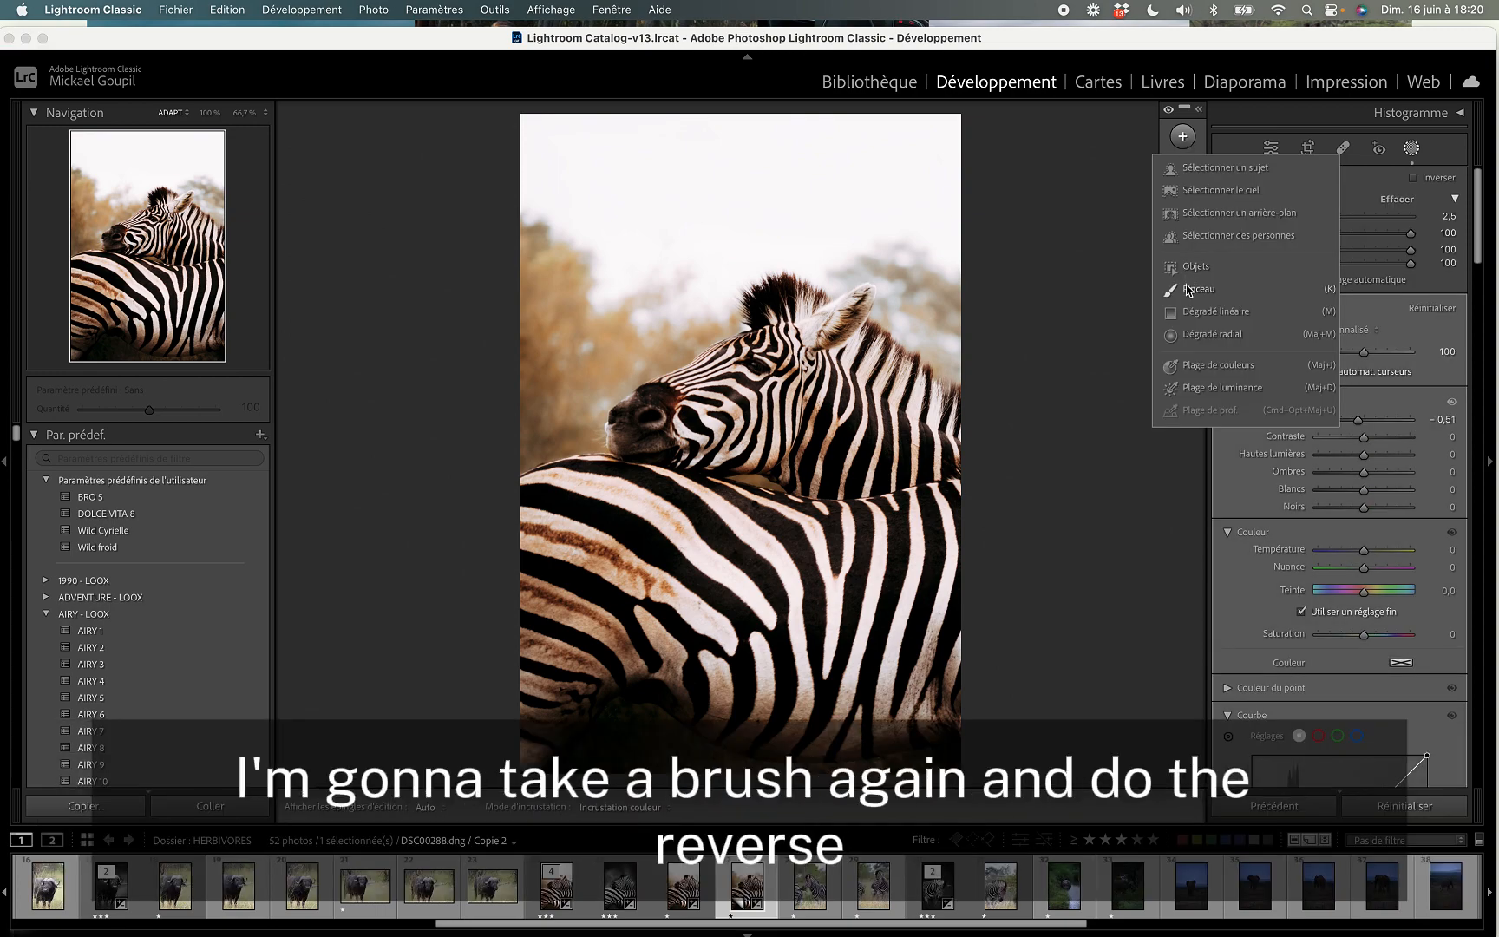
left_click(1186, 290)
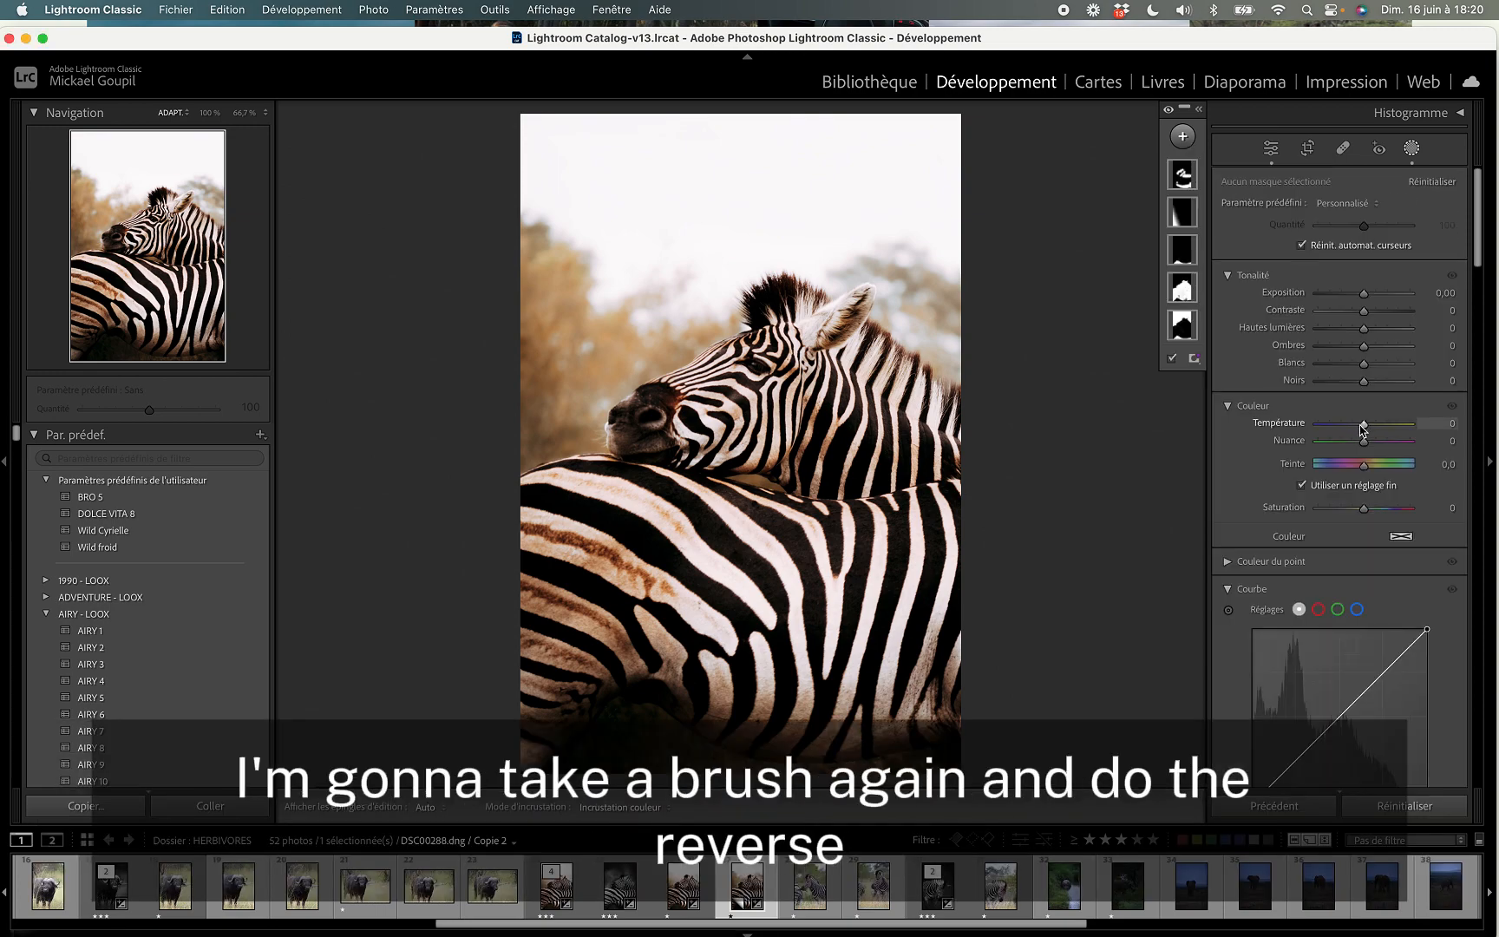
left_click_drag(1363, 419, 1369, 422)
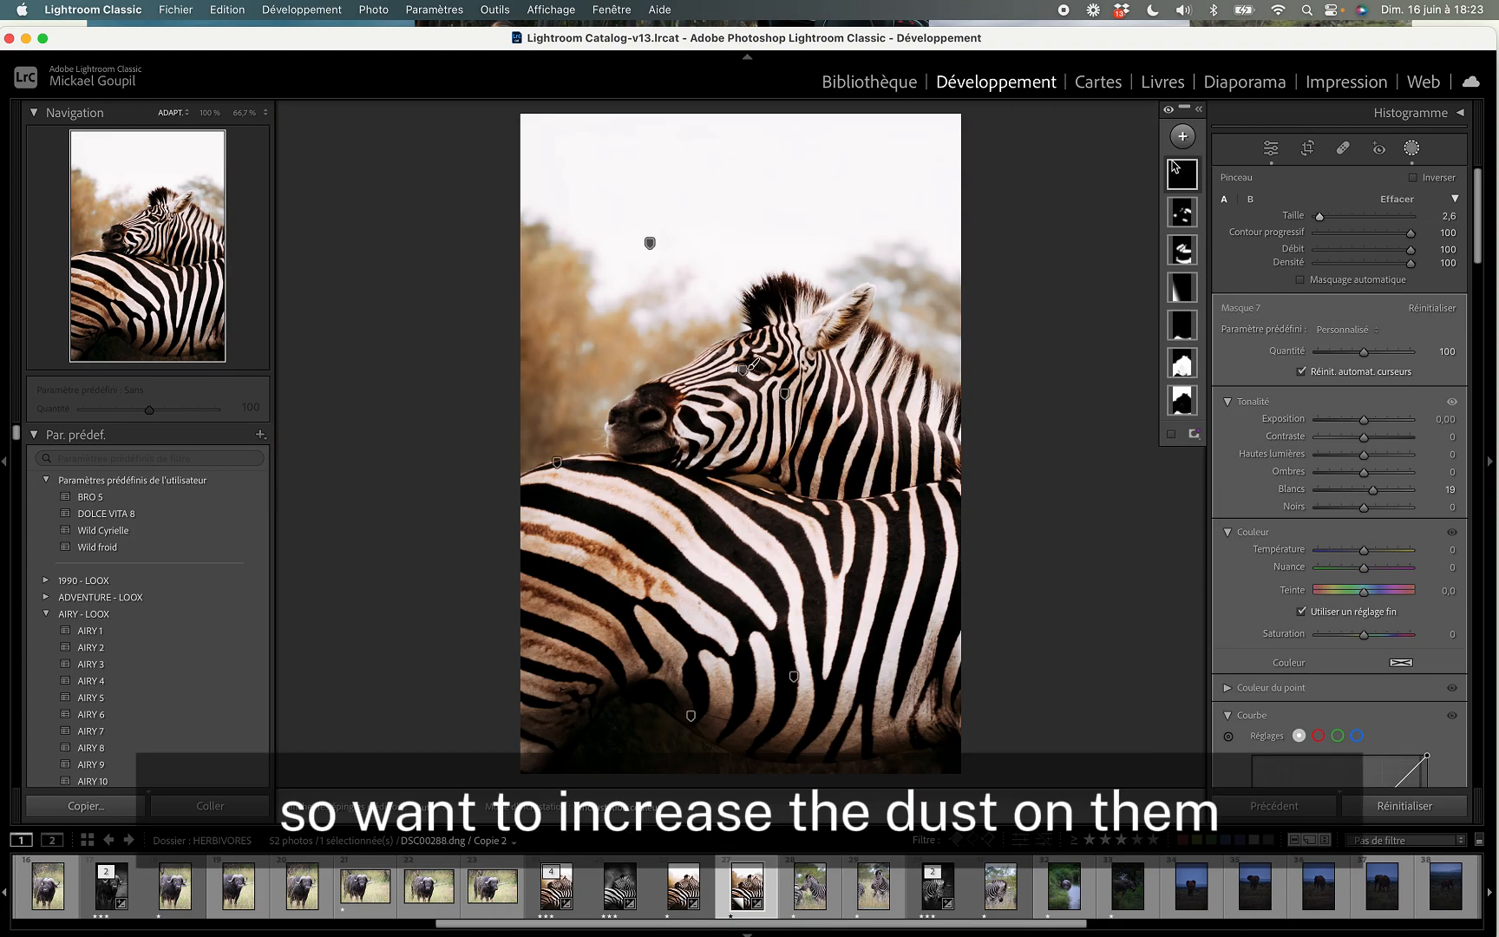
- Add a brush mask with saturation 9 and paint it over the rusty stripes on the zebra's body and its forehead
left_click(1182, 137)
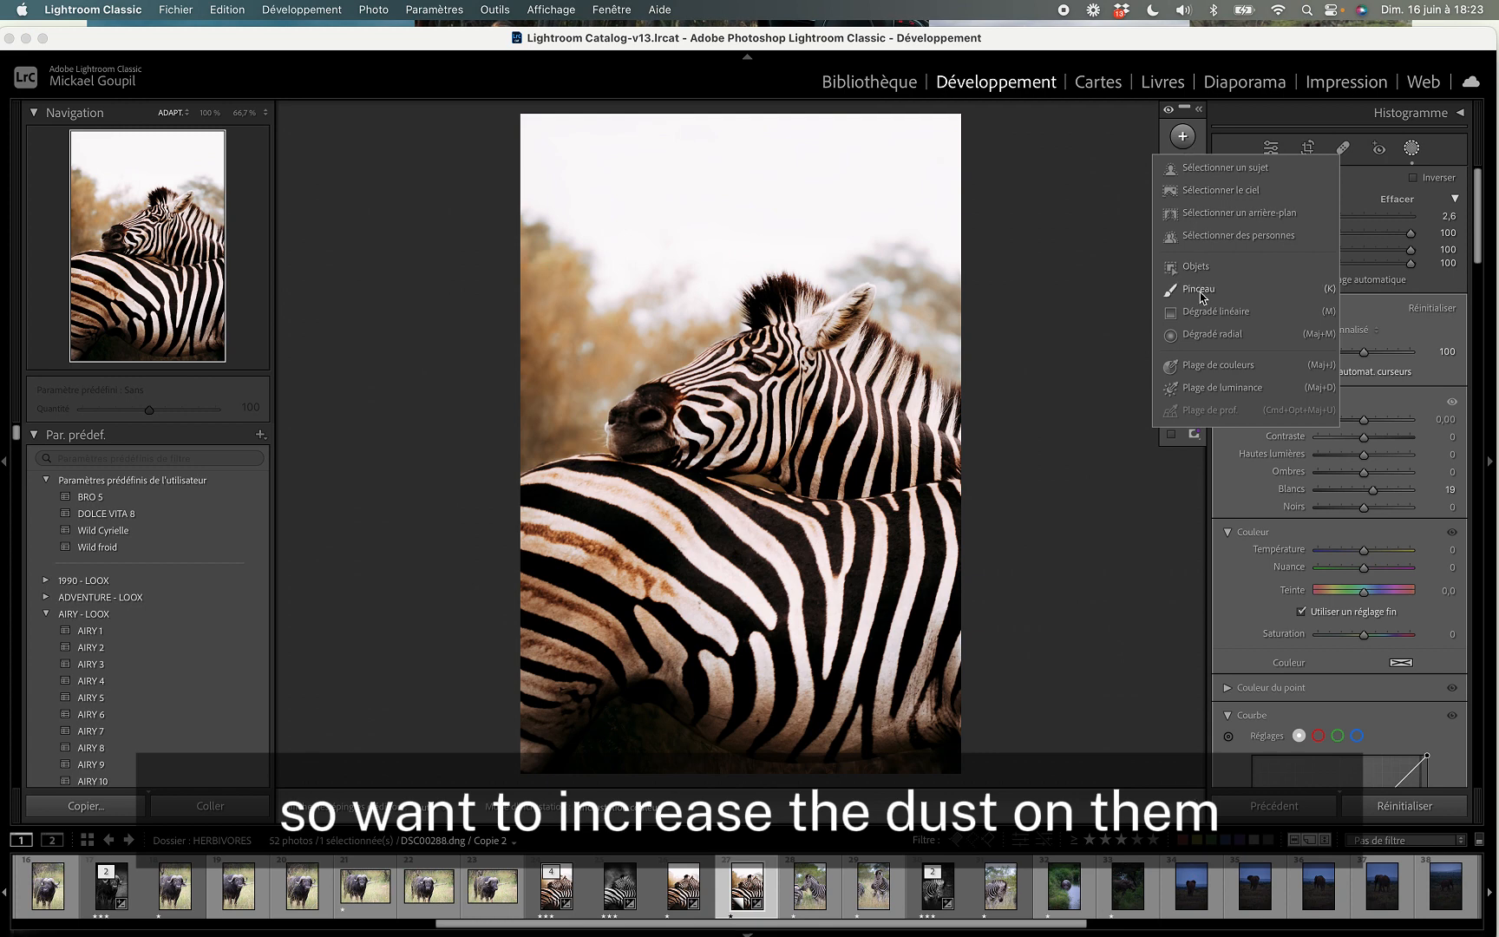
left_click(1199, 289)
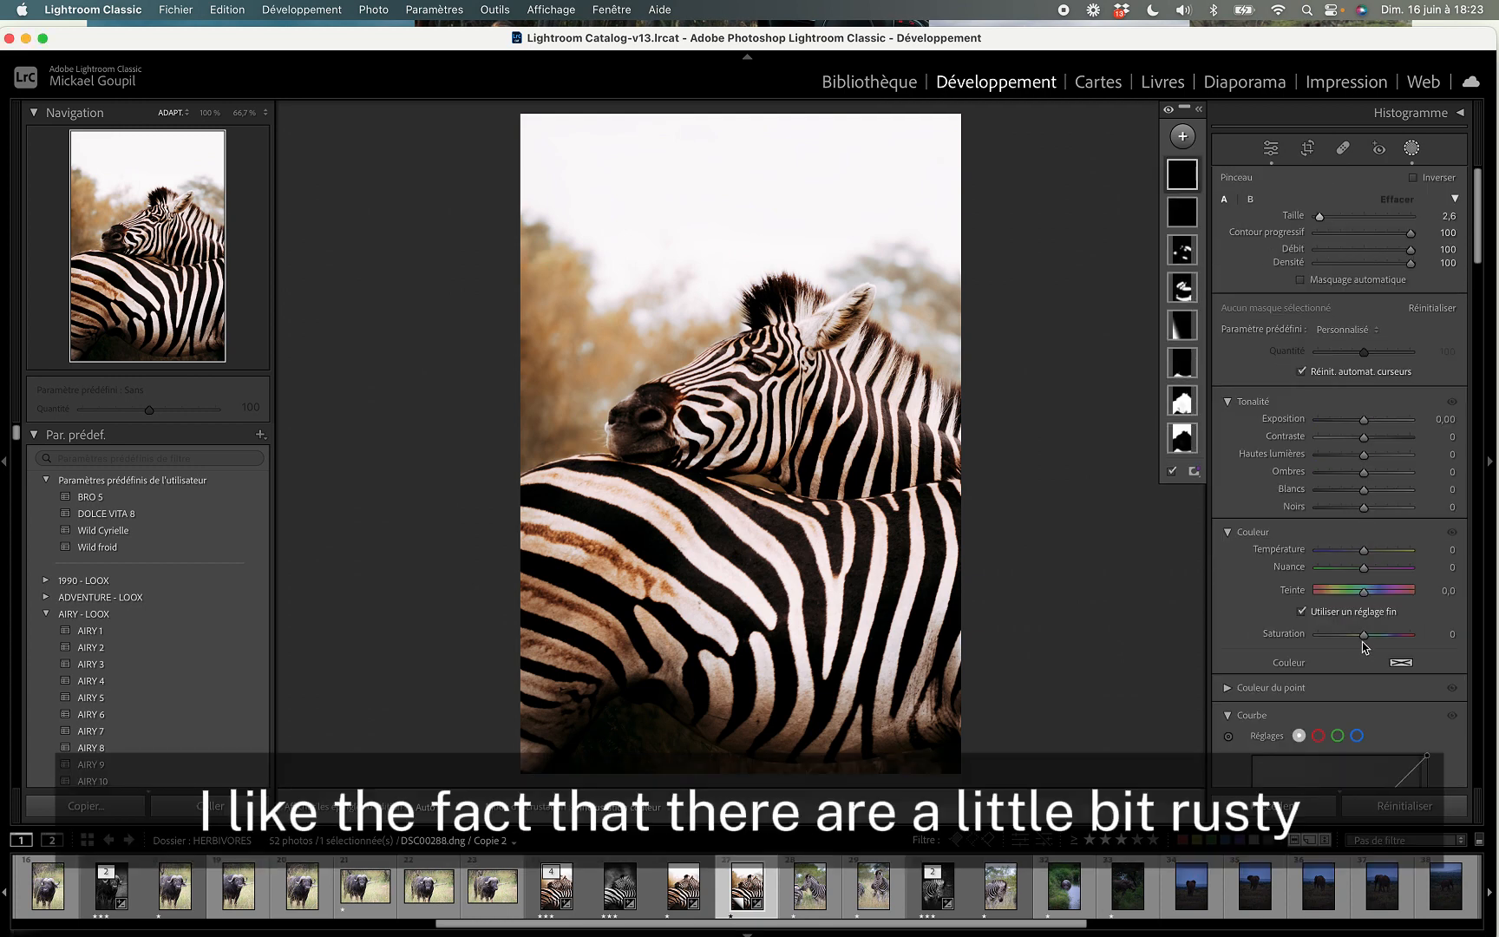
left_click_drag(1361, 642, 1368, 637)
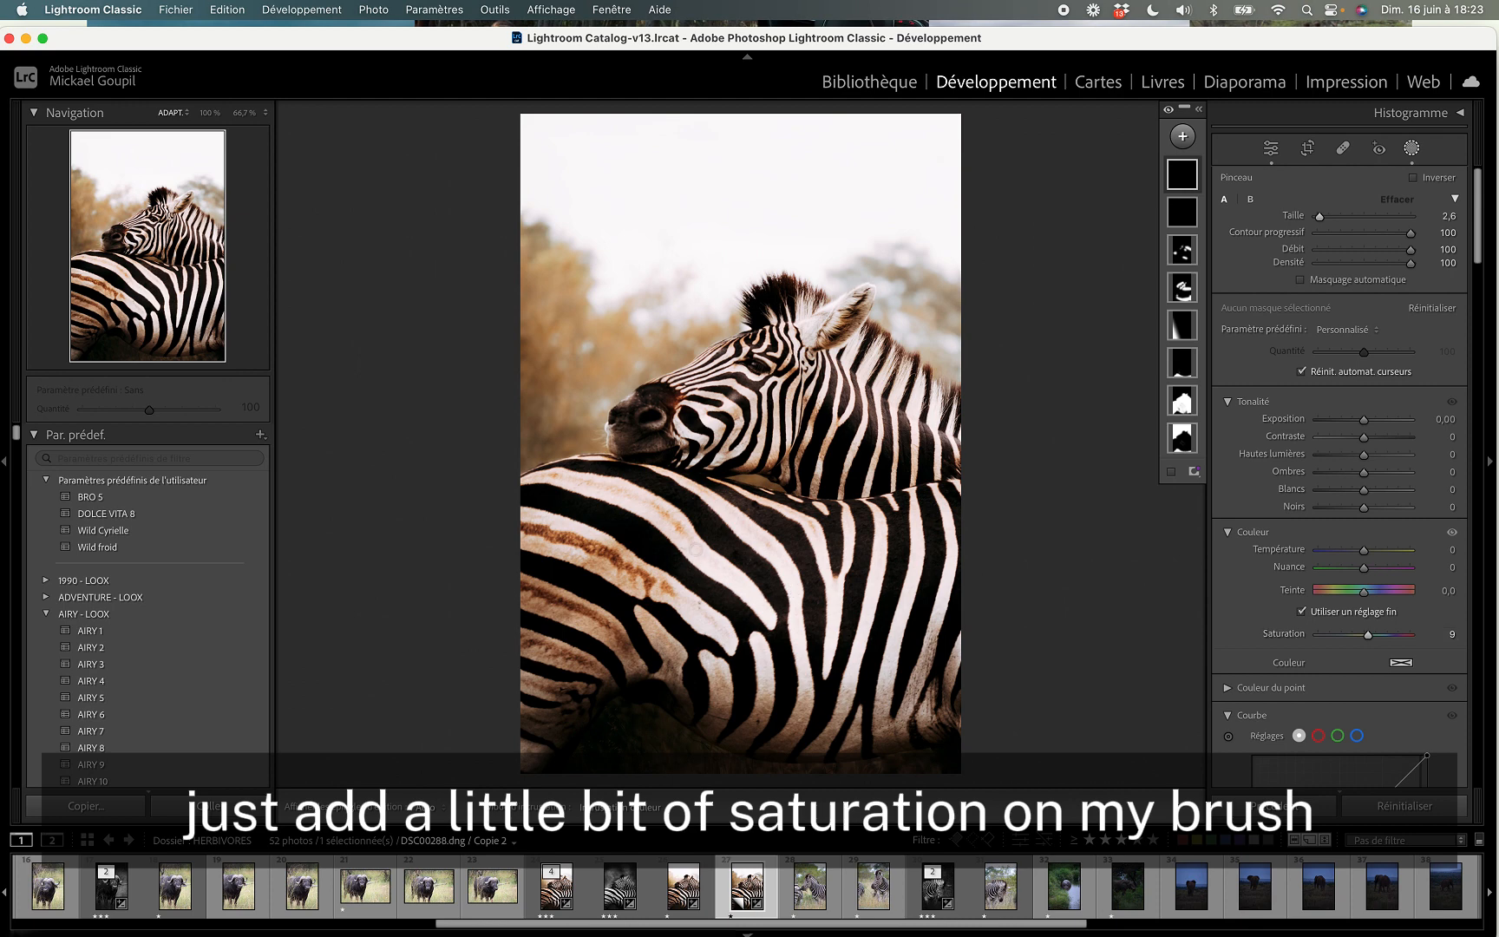
scroll(675, 599, "up", 4)
mouse_move(676, 599)
left_mouse_down()
mouse_move(508, 545)
mouse_move(556, 661)
left_mouse_up()
scroll(725, 320, "down", 3)
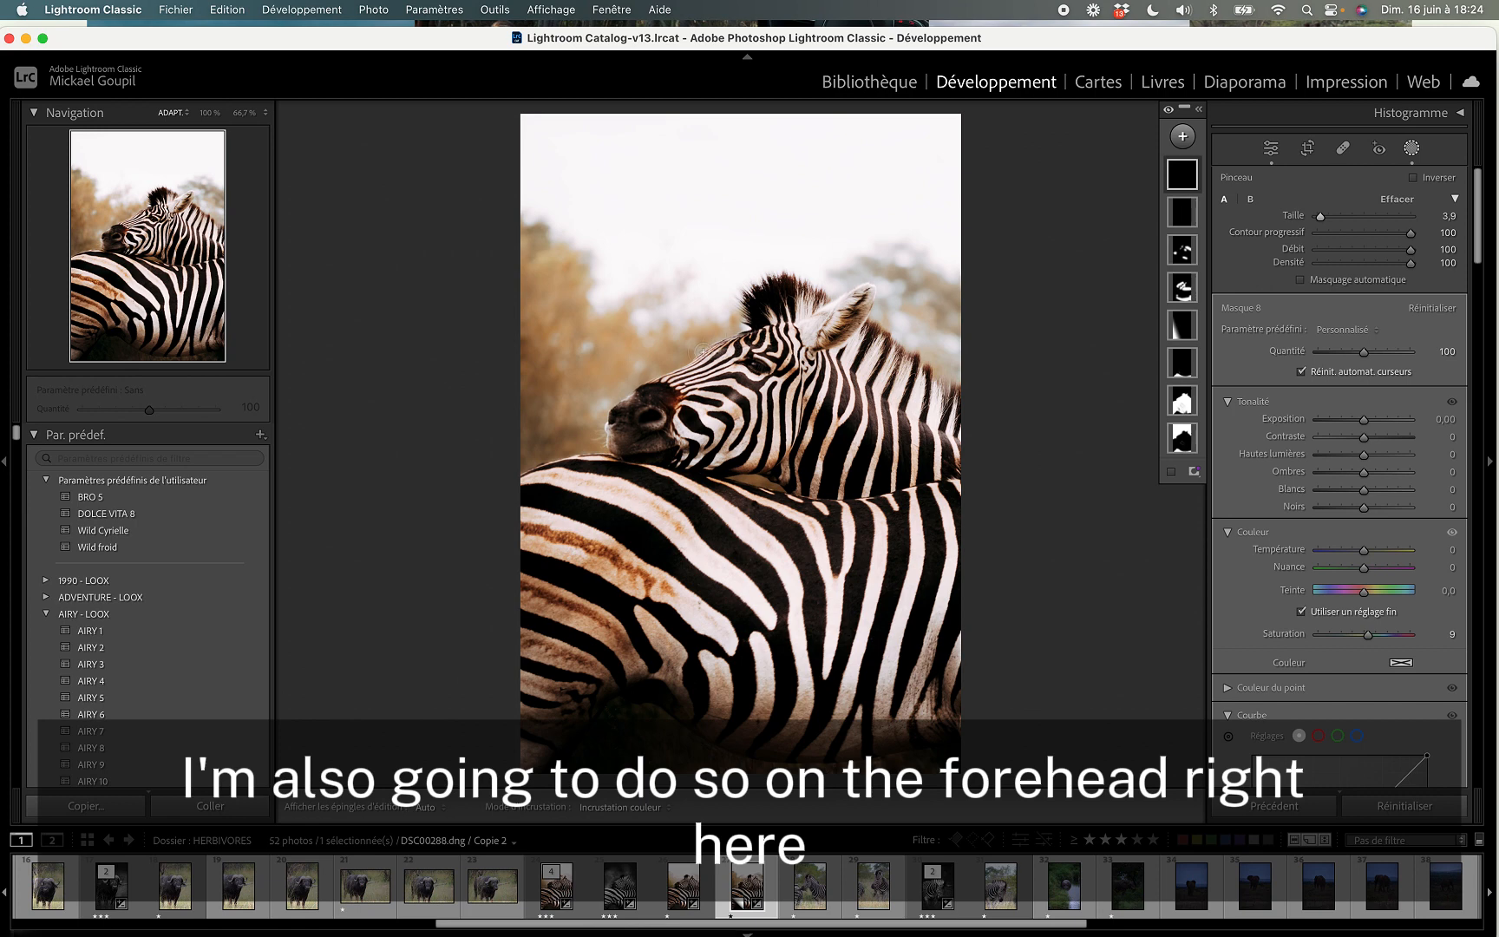
mouse_move(702, 351)
left_mouse_down()
mouse_move(747, 347)
mouse_move(793, 375)
left_mouse_up()
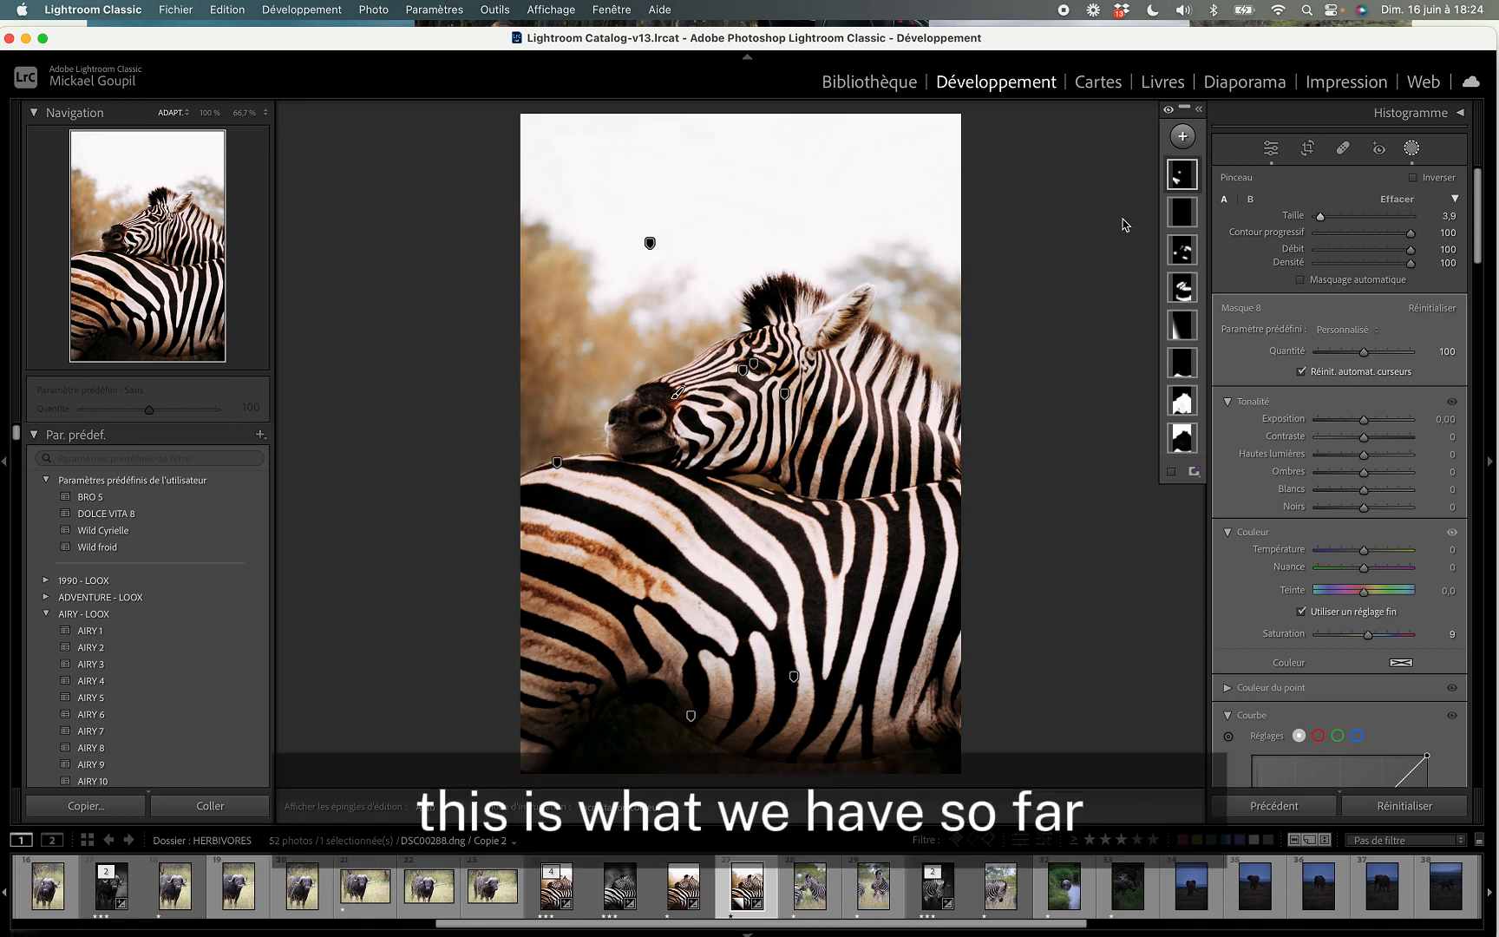
- Compare the photo before and after, and add a wide radial gradient behind the zebra's muzzle with the subject subtracted from it
key("y")
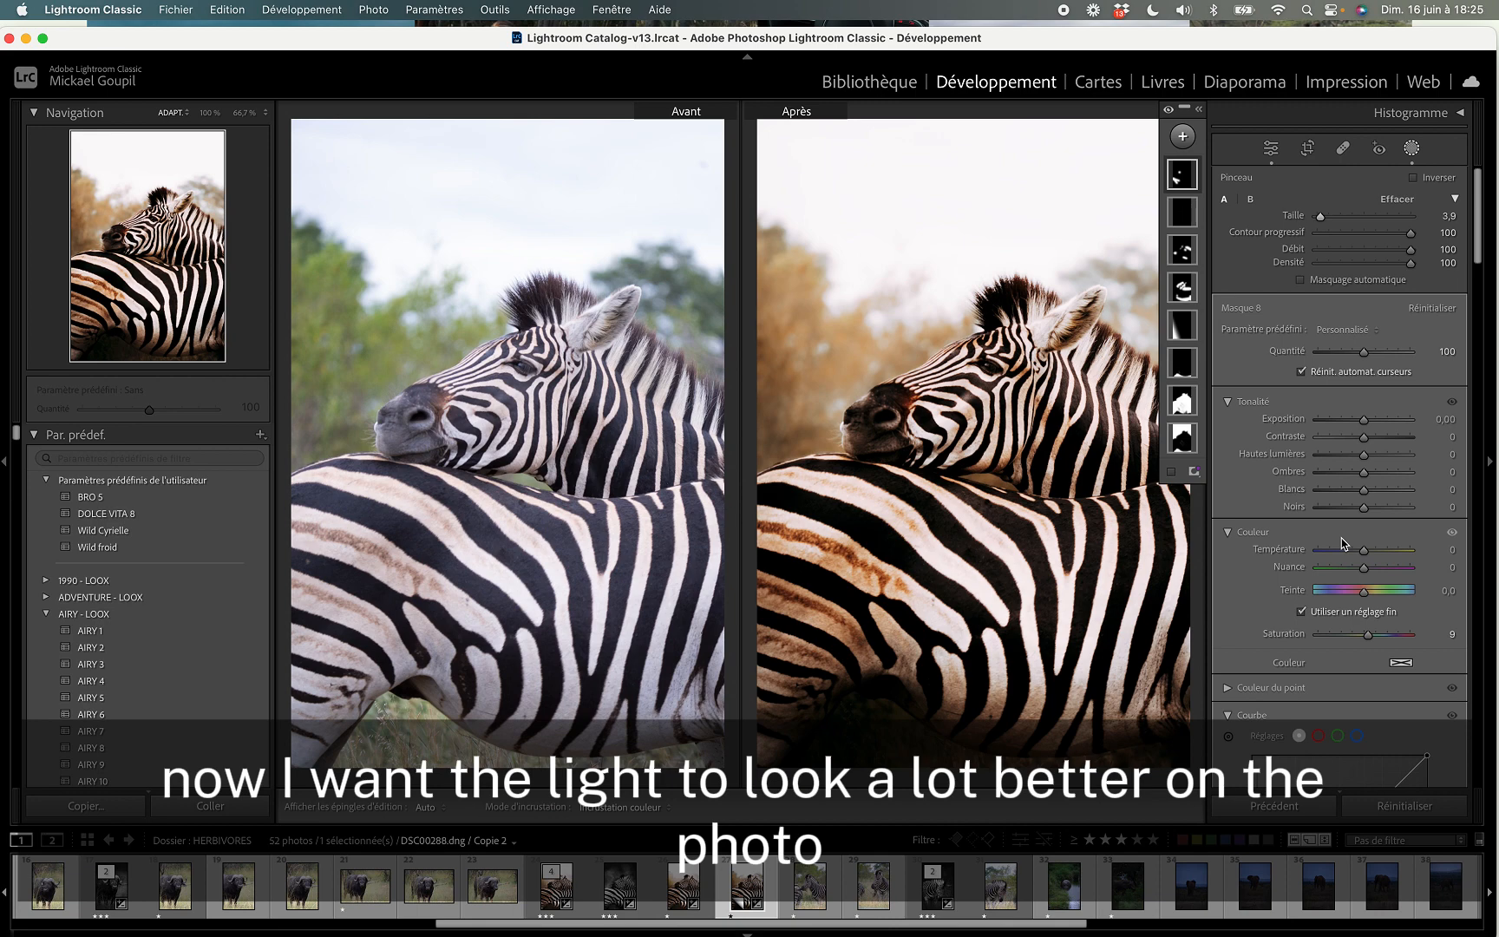
key("y")
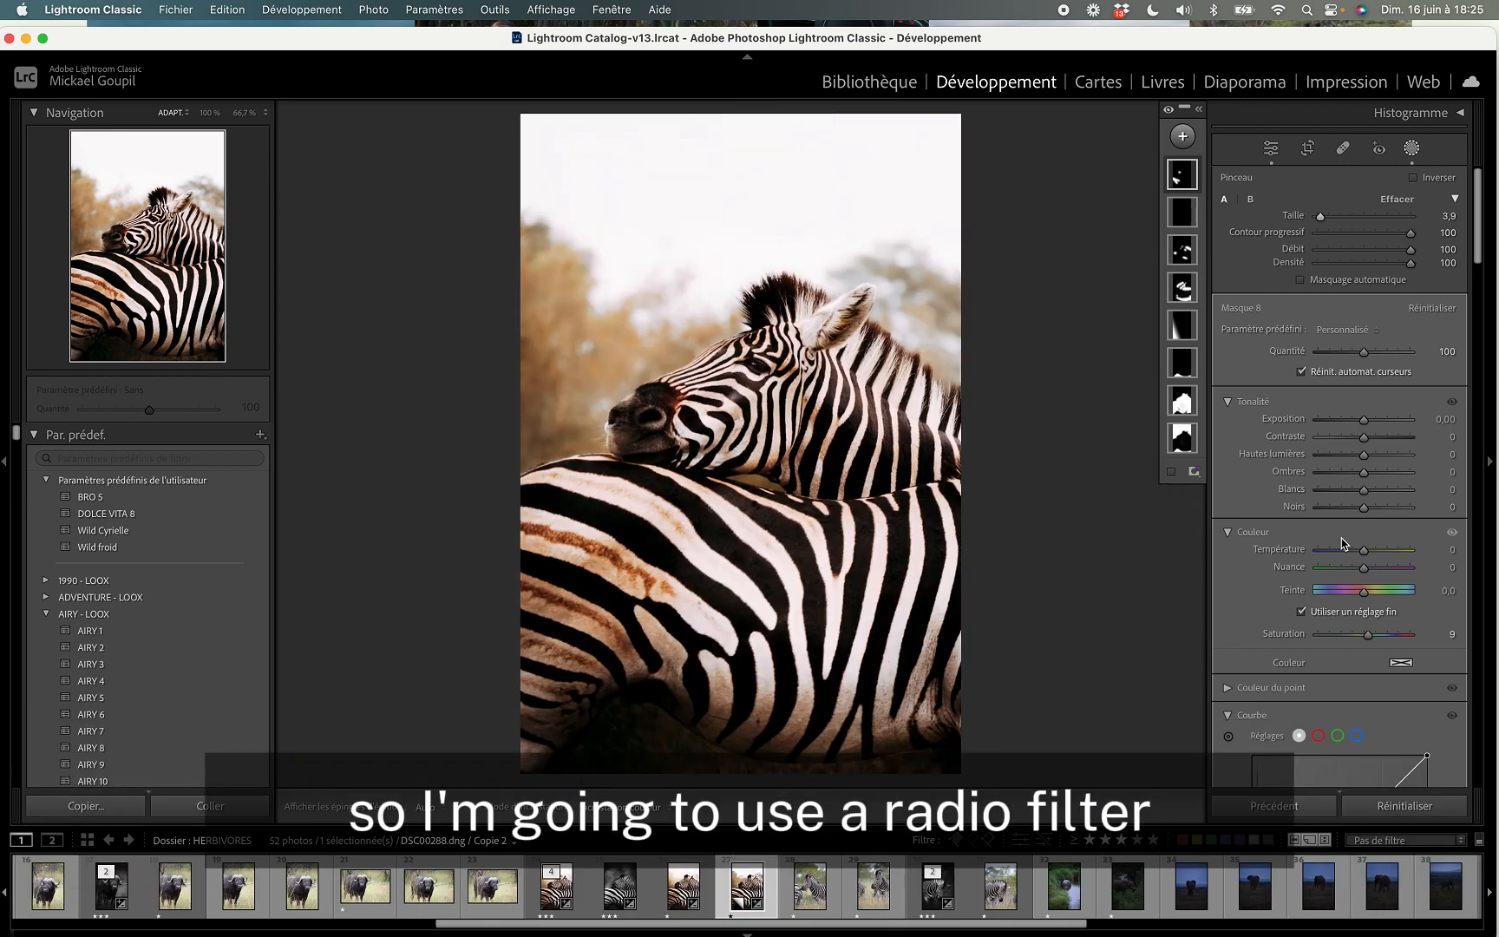
left_click(1181, 136)
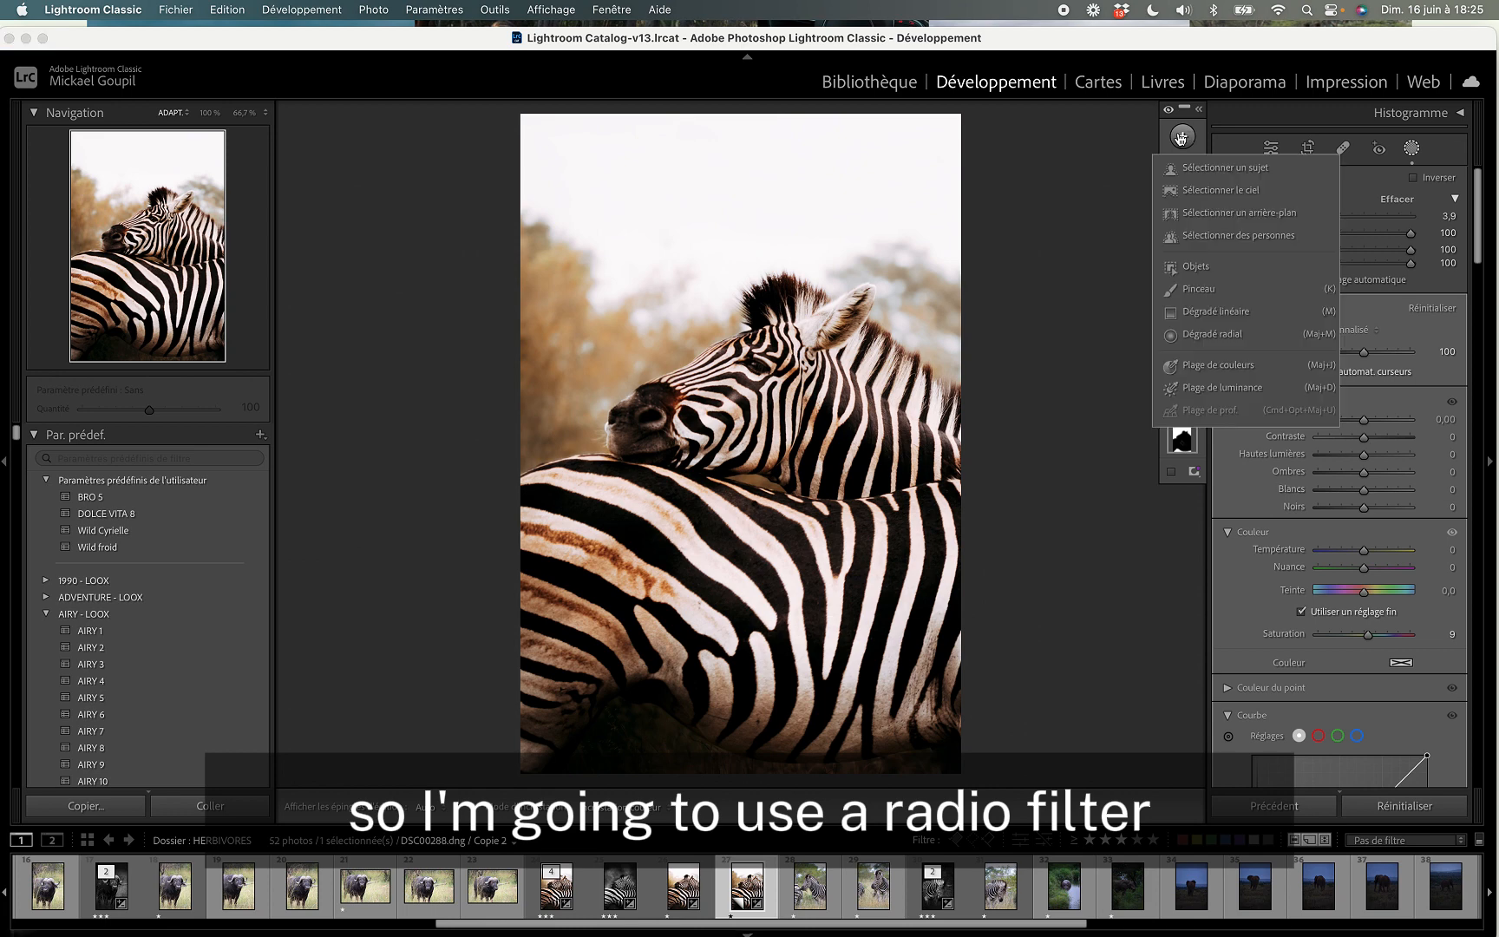
left_click(1209, 333)
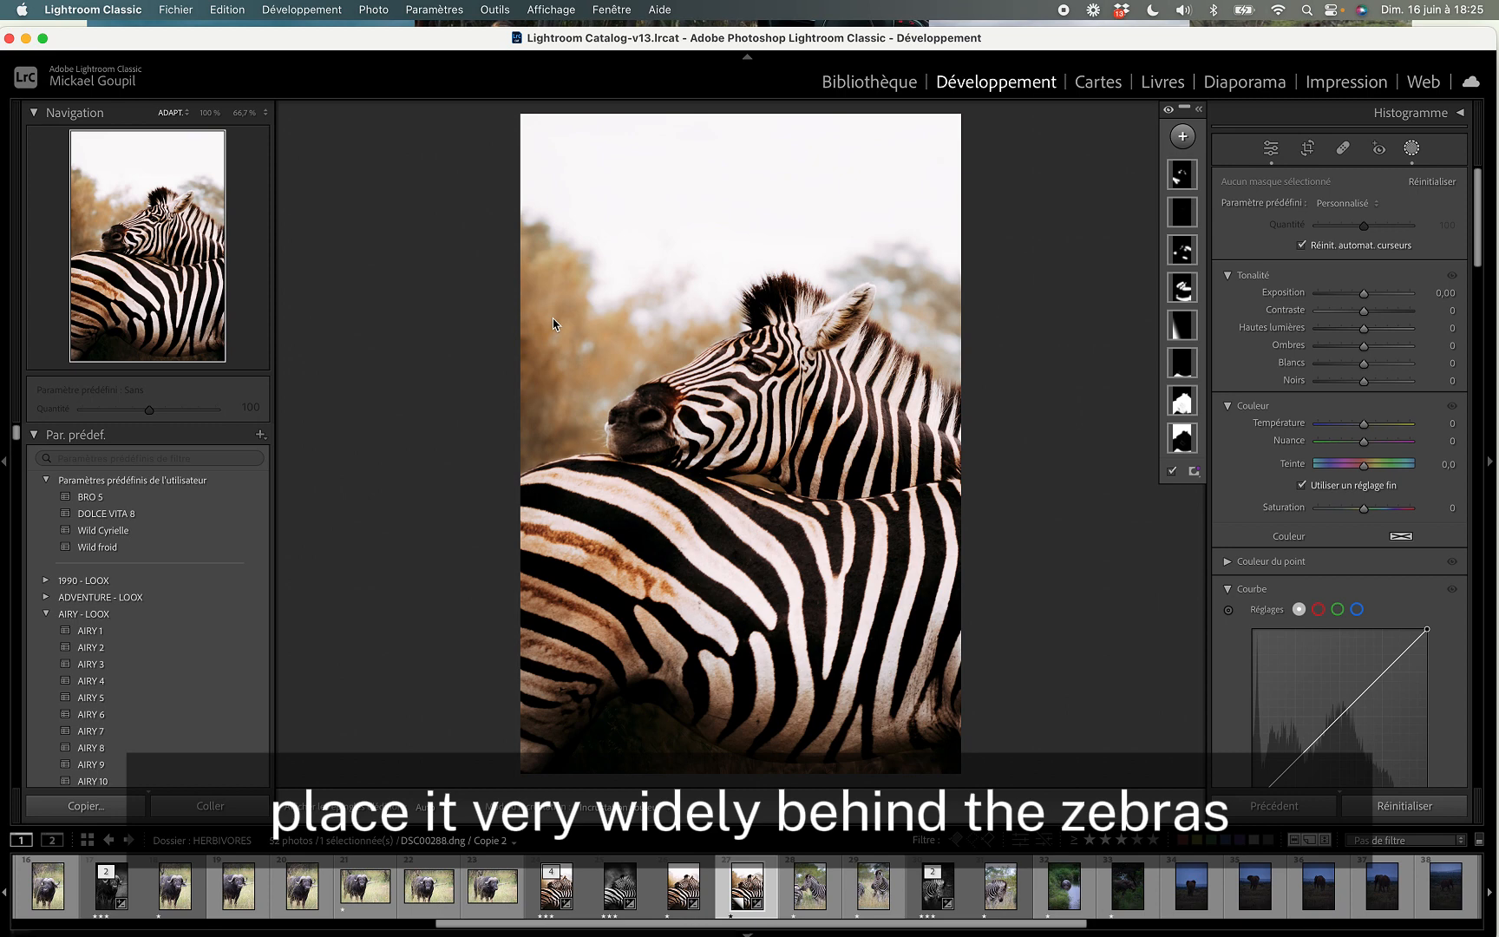
left_click_drag(603, 350, 825, 589)
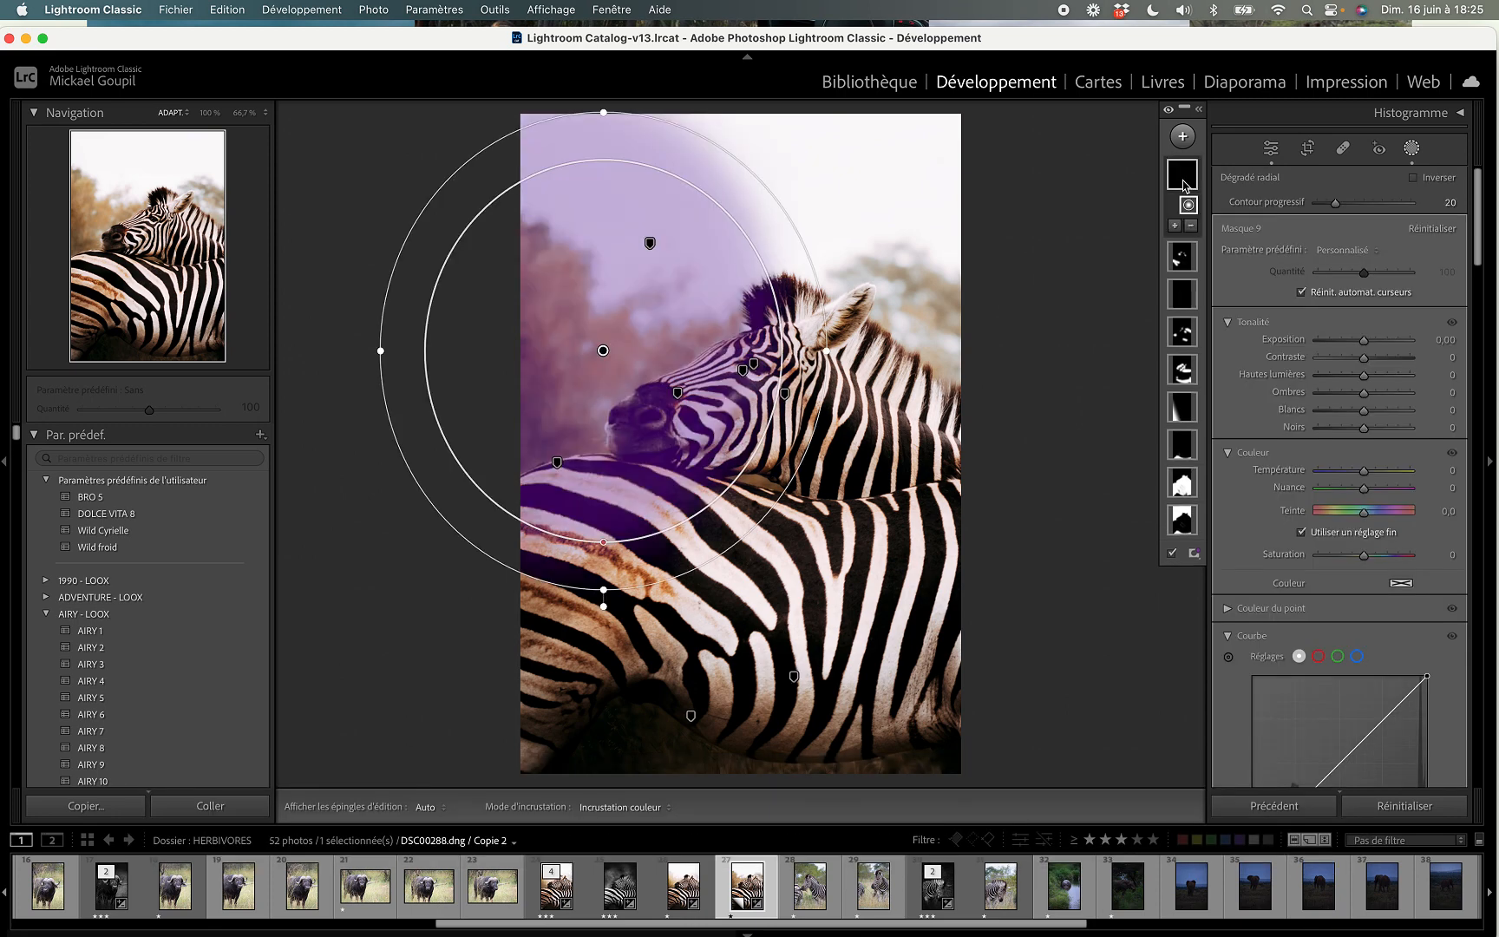
left_click(1190, 225)
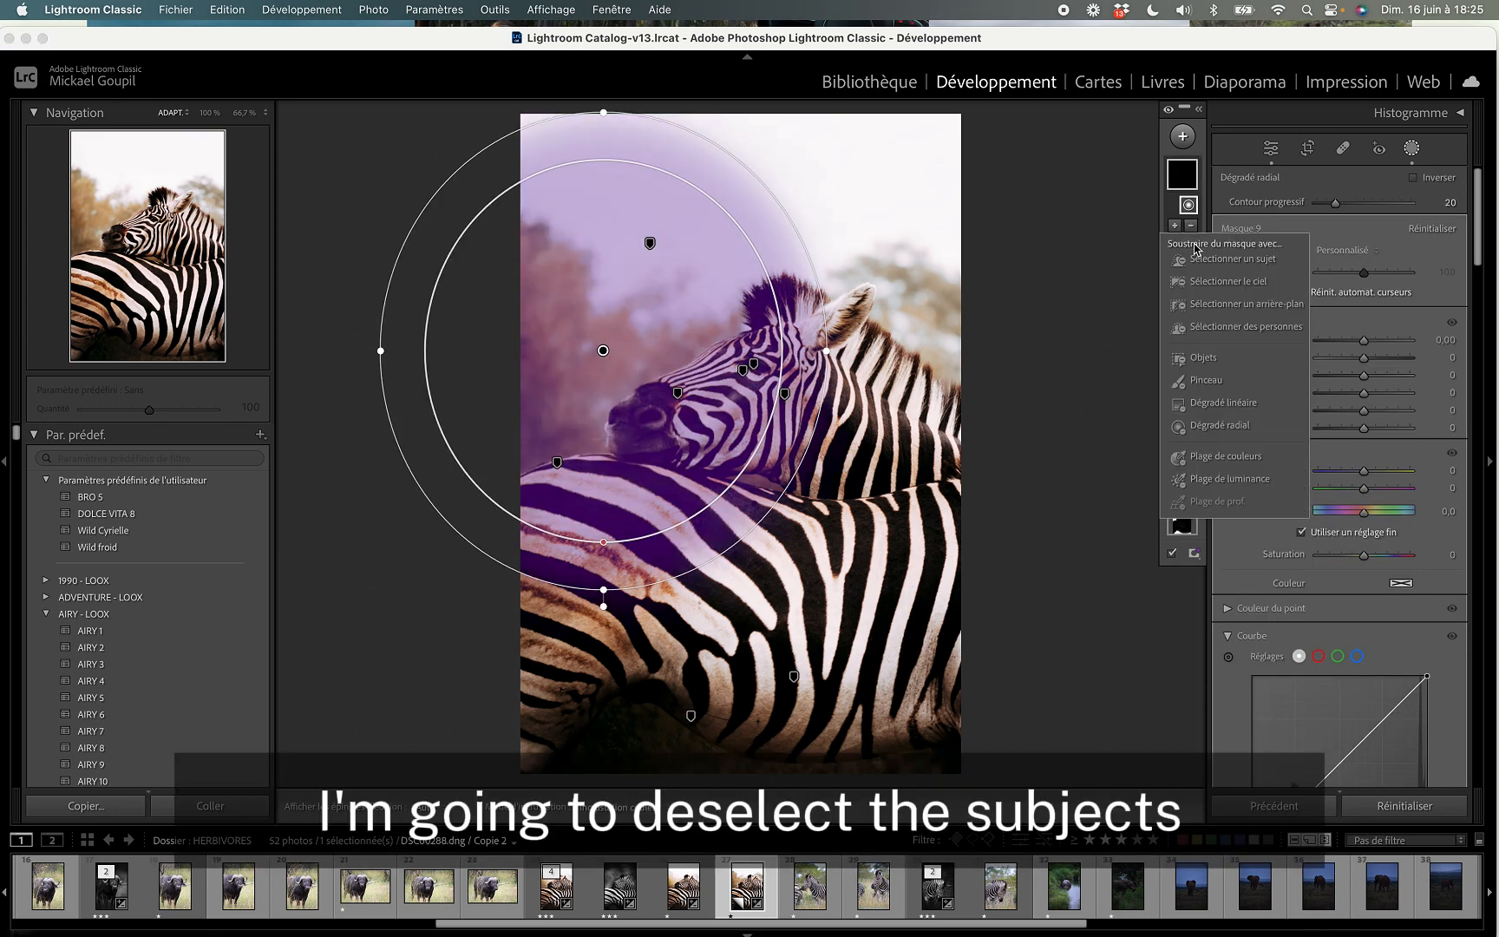
left_click(1195, 258)
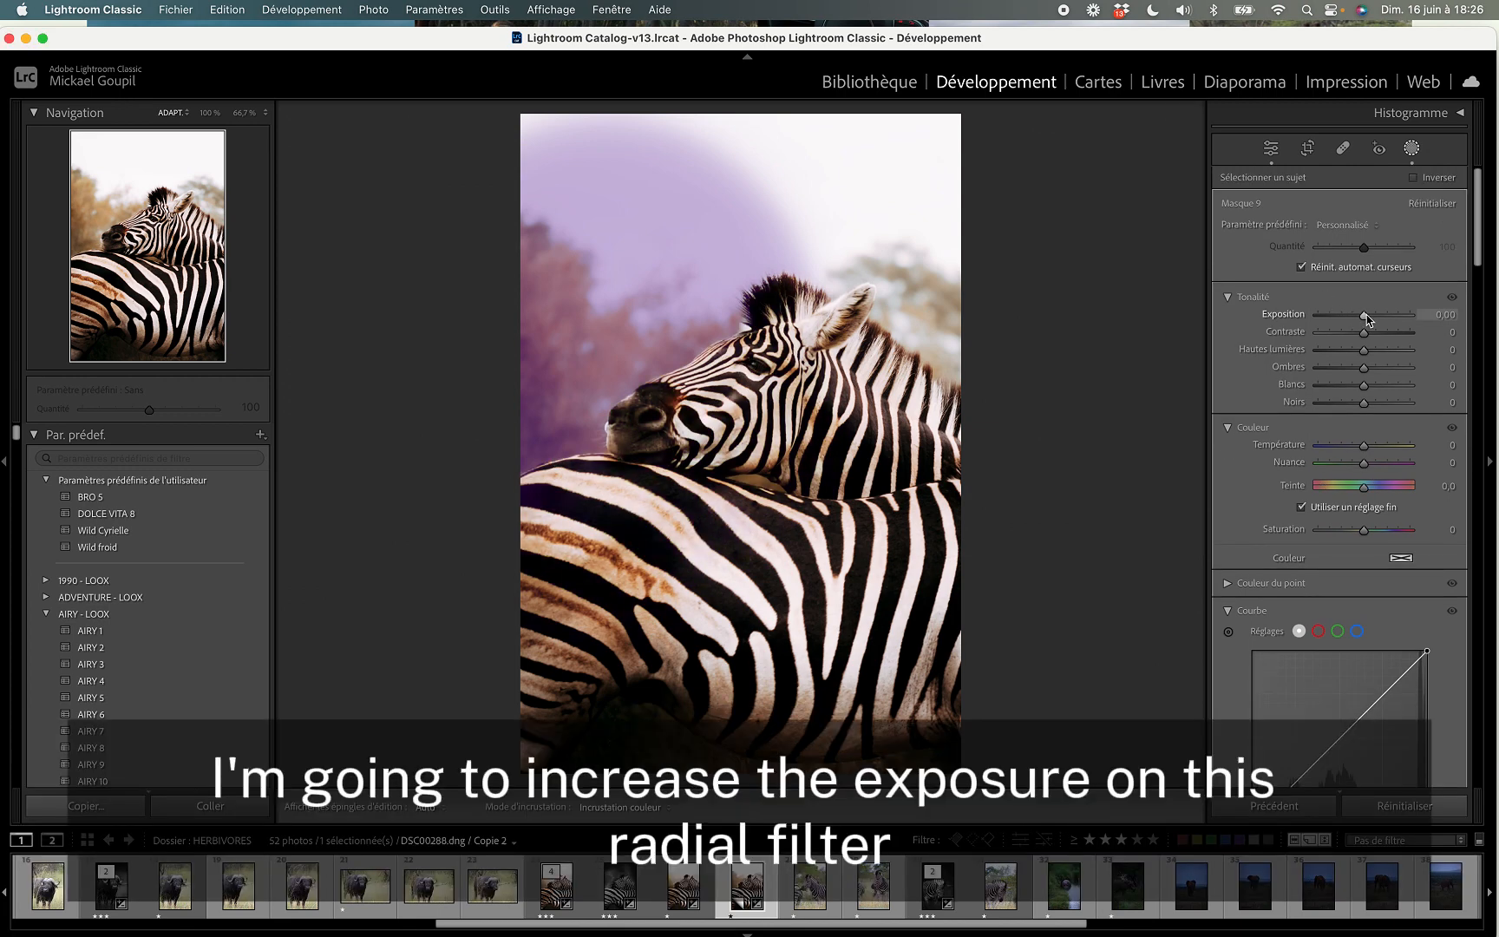
- Set the radial mask's exposure to 0.49 and dehaze to −10, lower its clarity and slightly warm its temperature
left_click_drag(1371, 315, 1369, 318)
scroll(1348, 607, "down", 5)
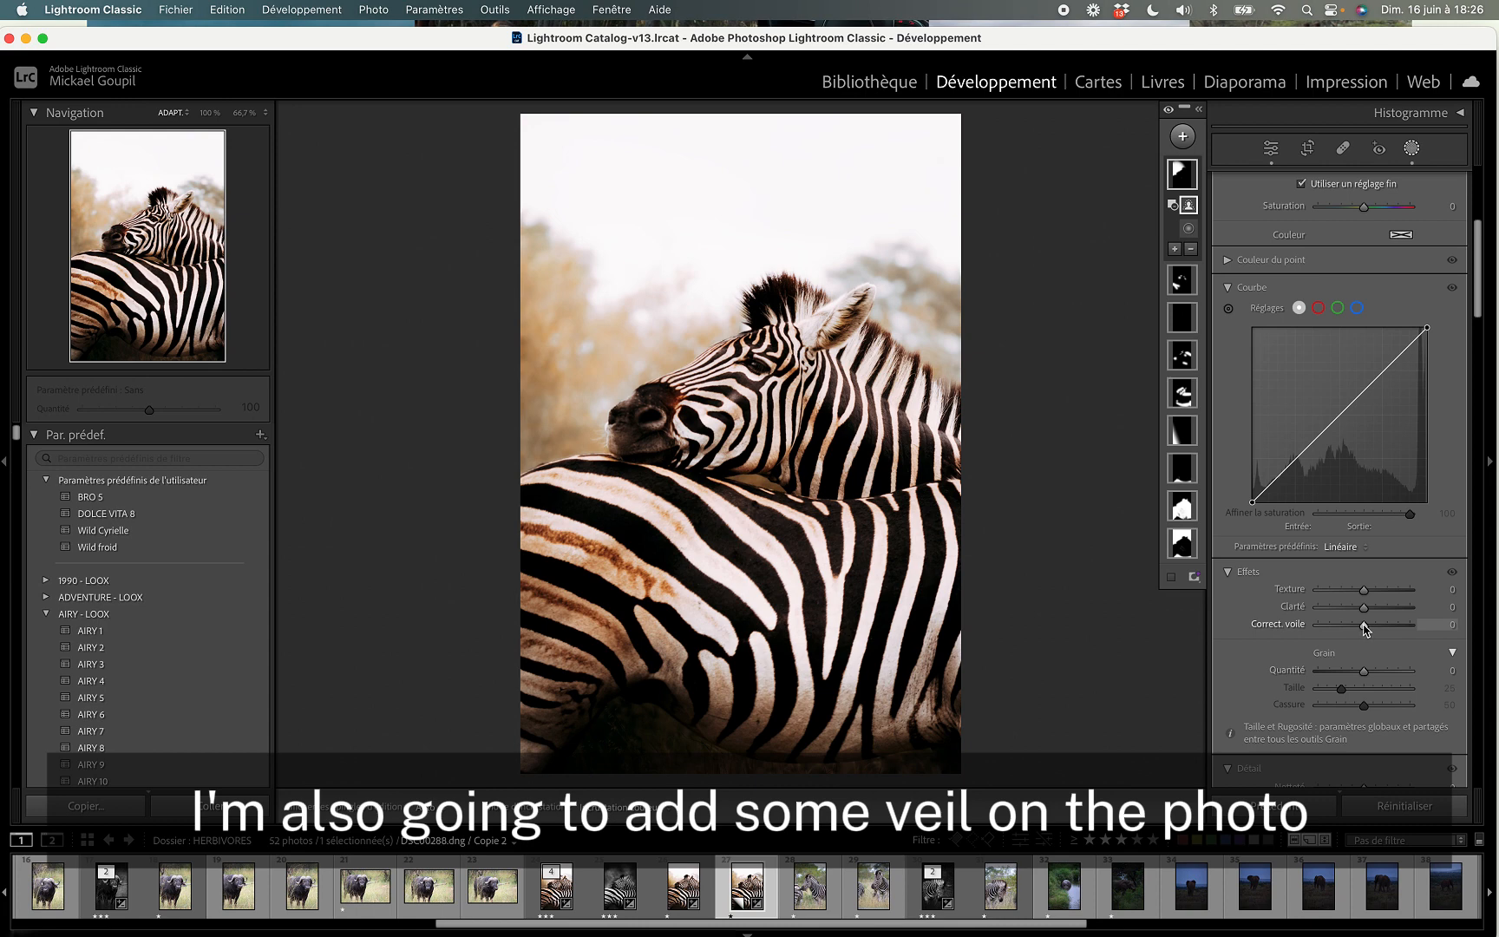
left_click_drag(1365, 628, 1359, 629)
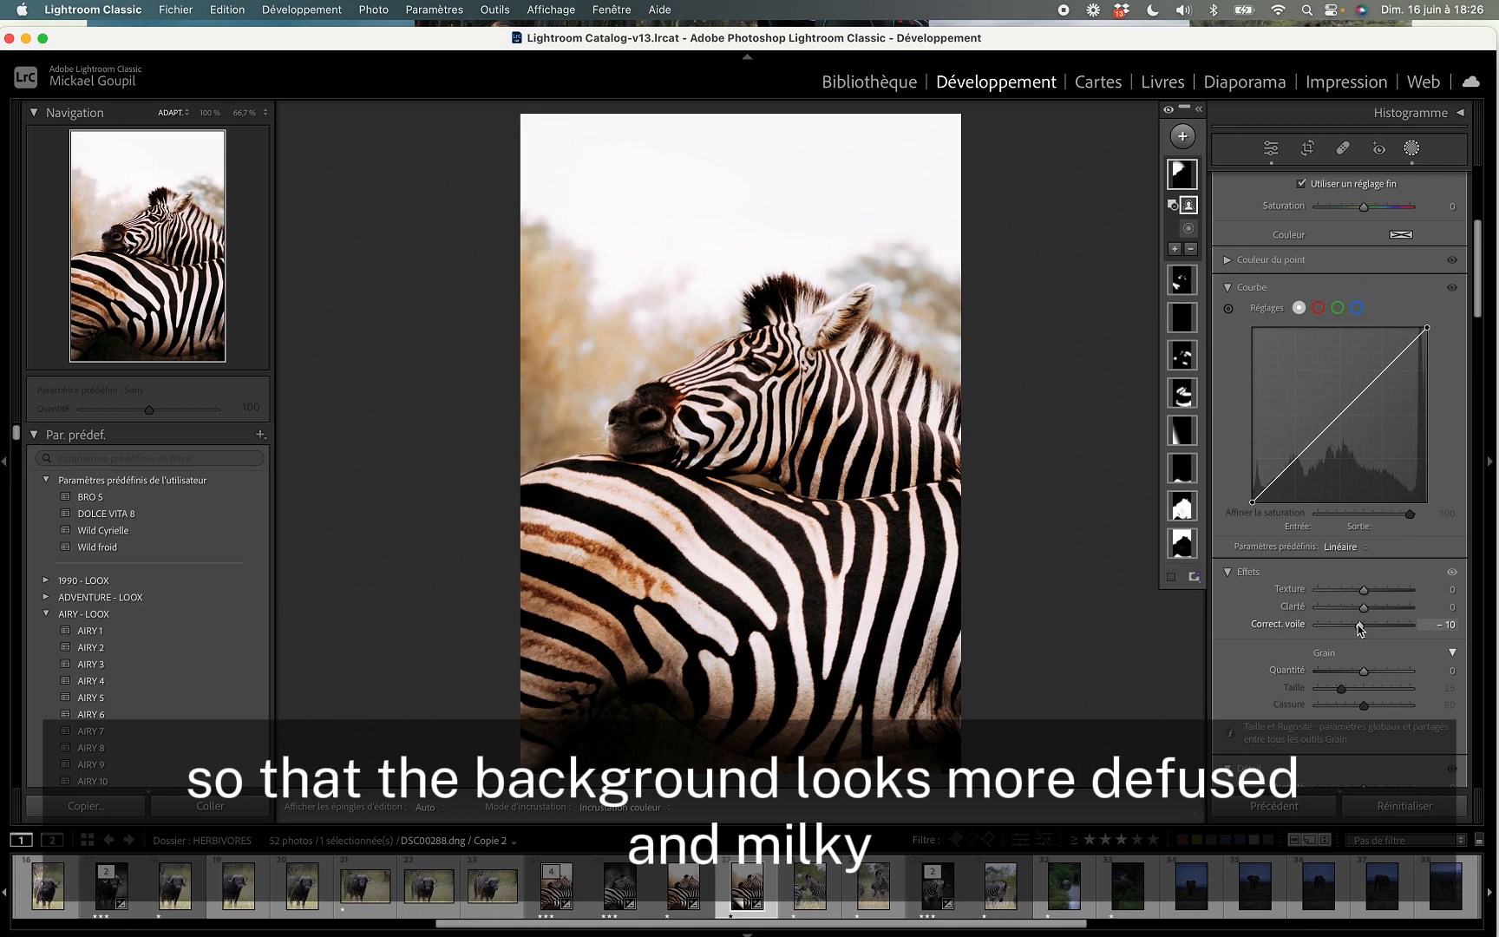
left_click_drag(1362, 607, 1356, 607)
scroll(1361, 391, "up", 5)
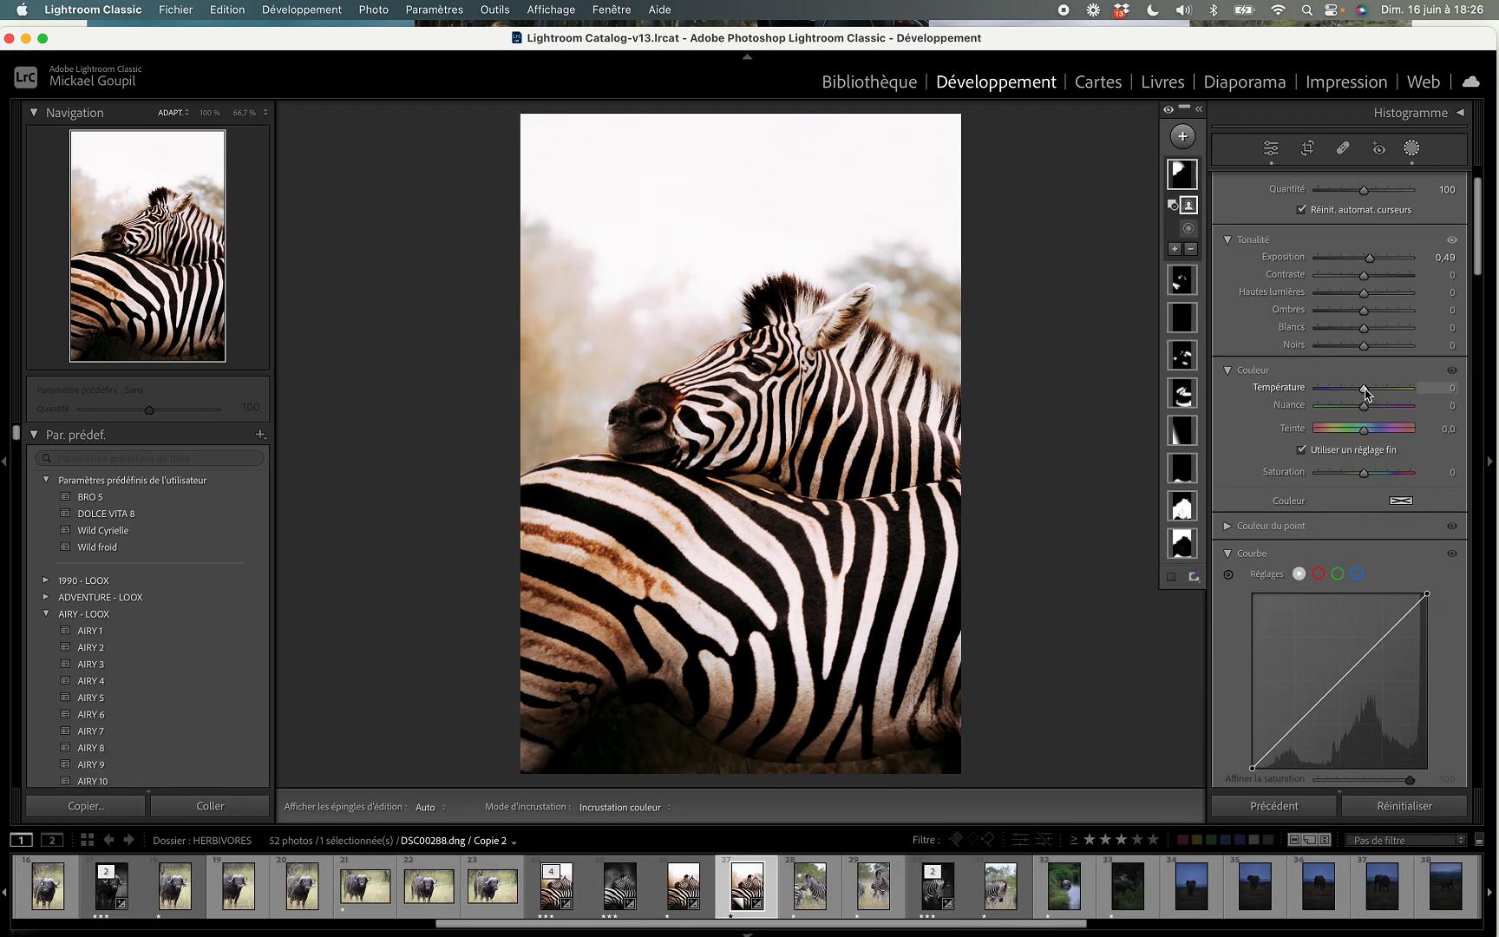
left_click_drag(1367, 392, 1369, 393)
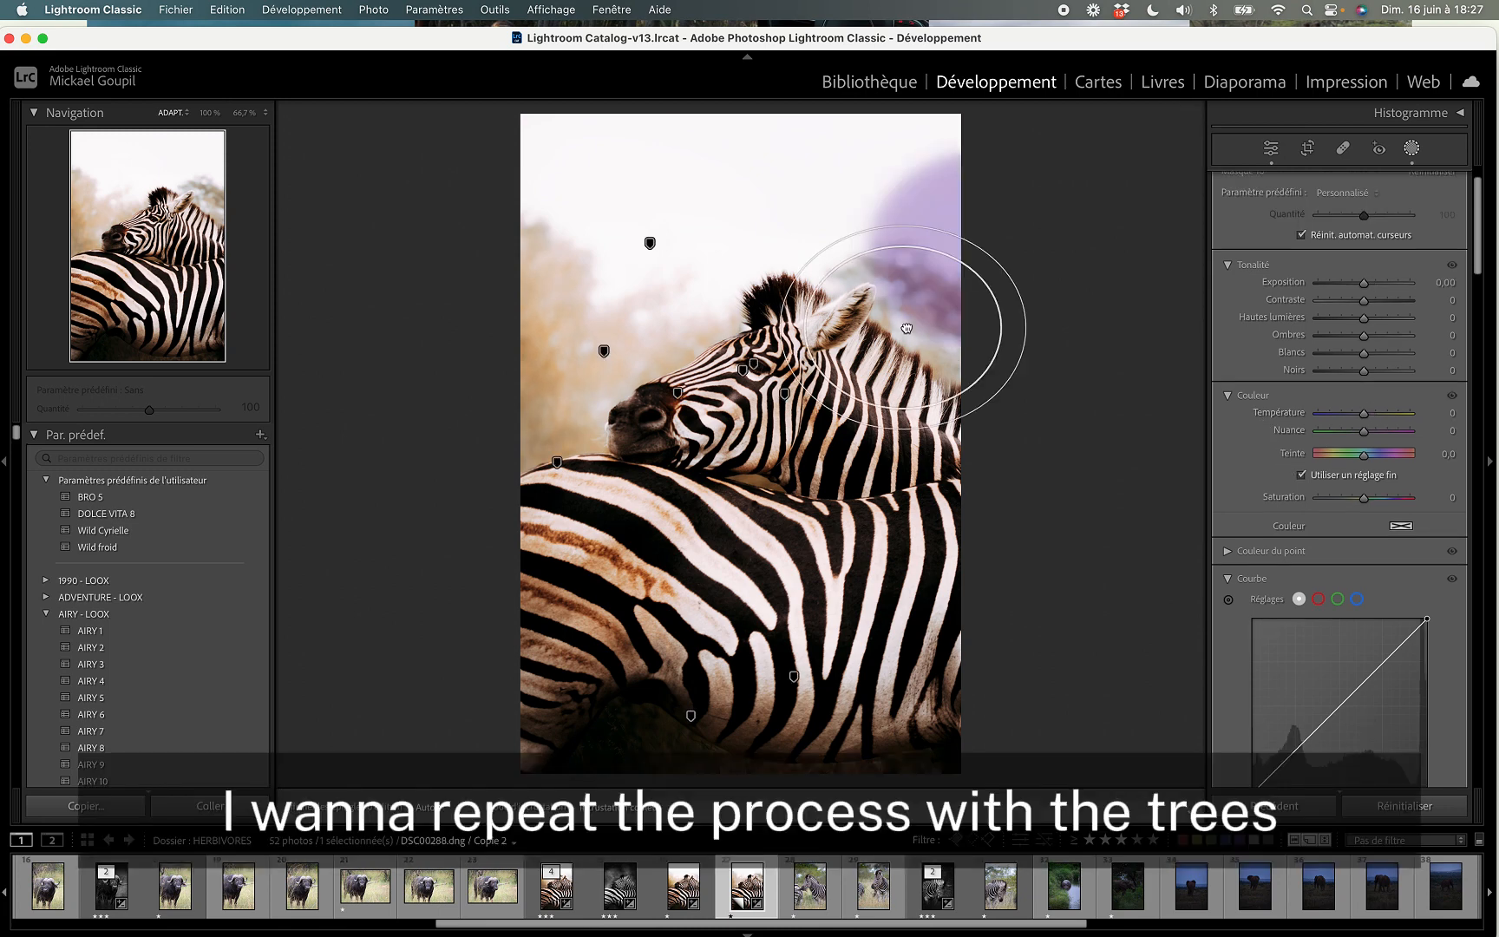
- Place a second radial gradient over the trees behind the zebra's neck and subtract the subject from it
left_click_drag(906, 328, 903, 327)
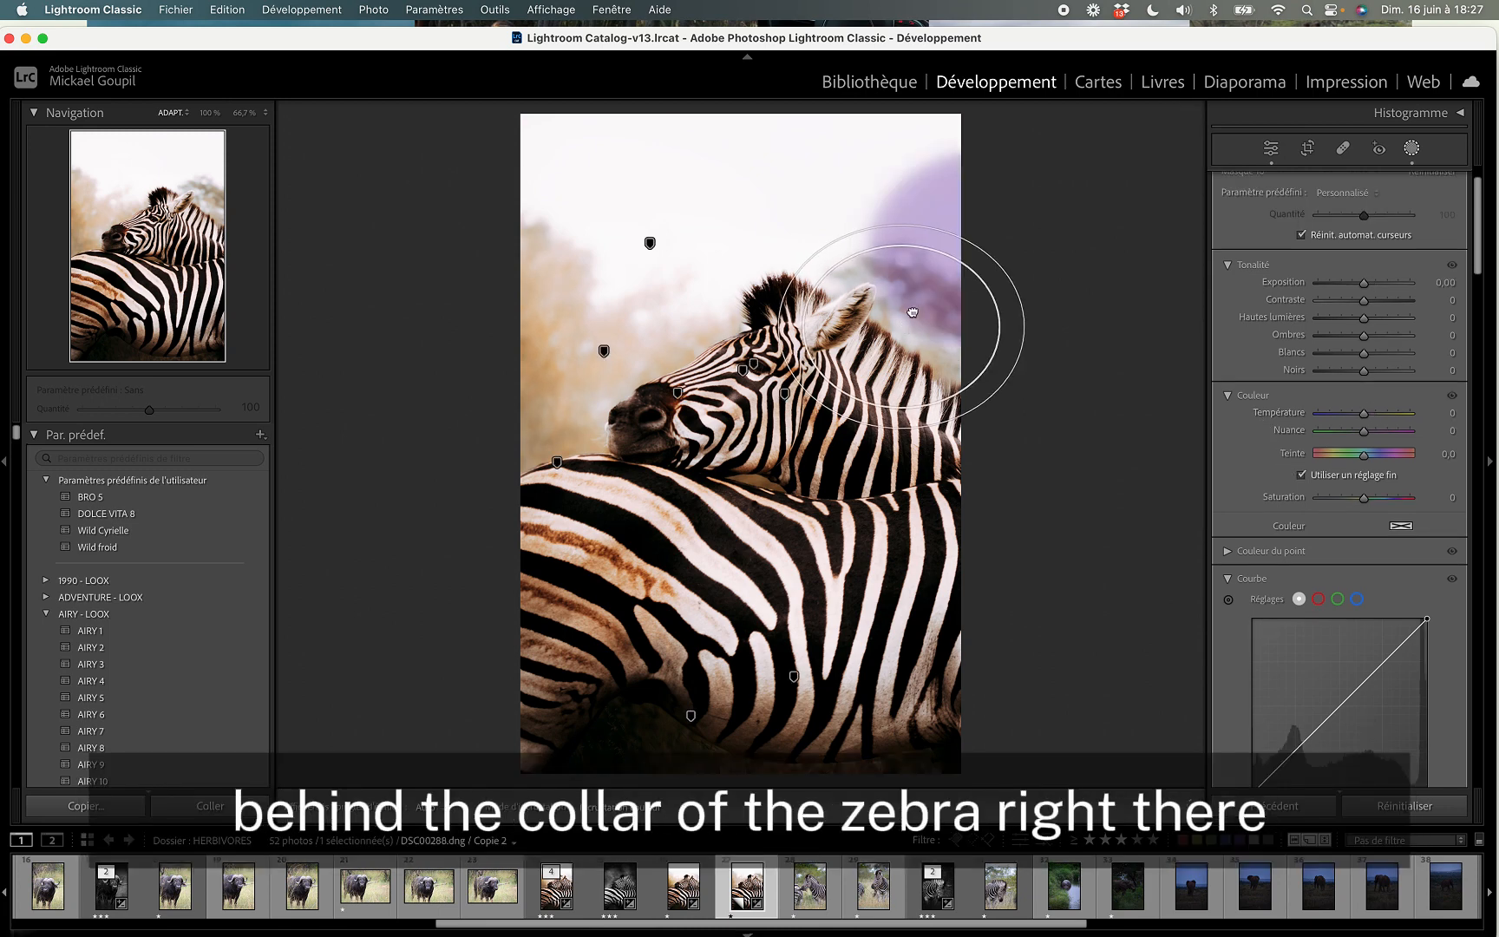
left_click_drag(938, 293, 946, 291)
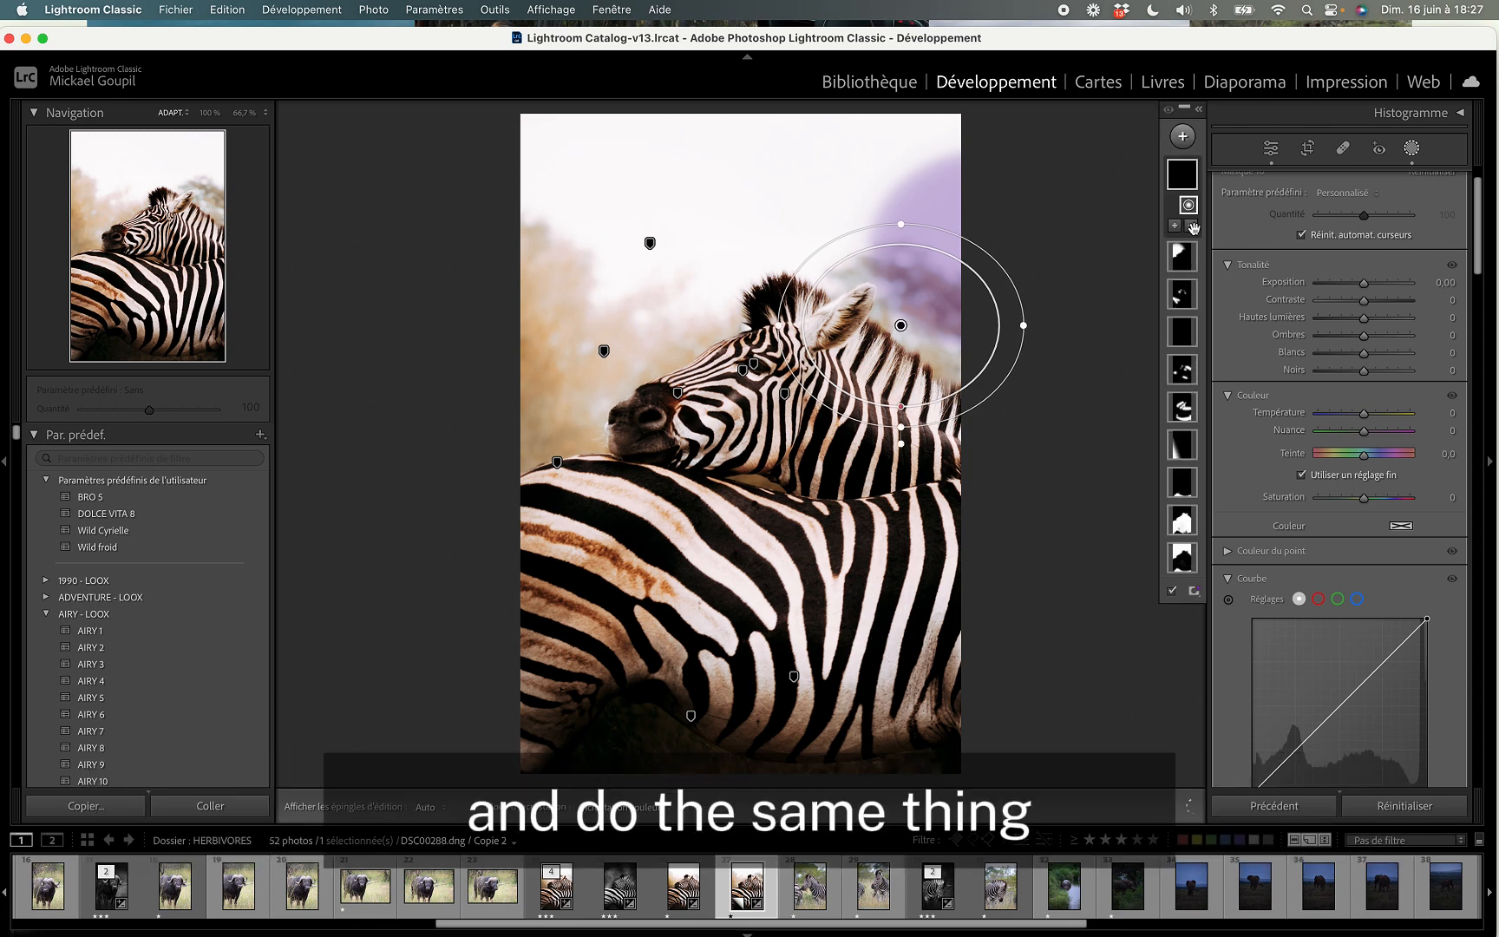
left_click(1192, 226)
left_click(1201, 263)
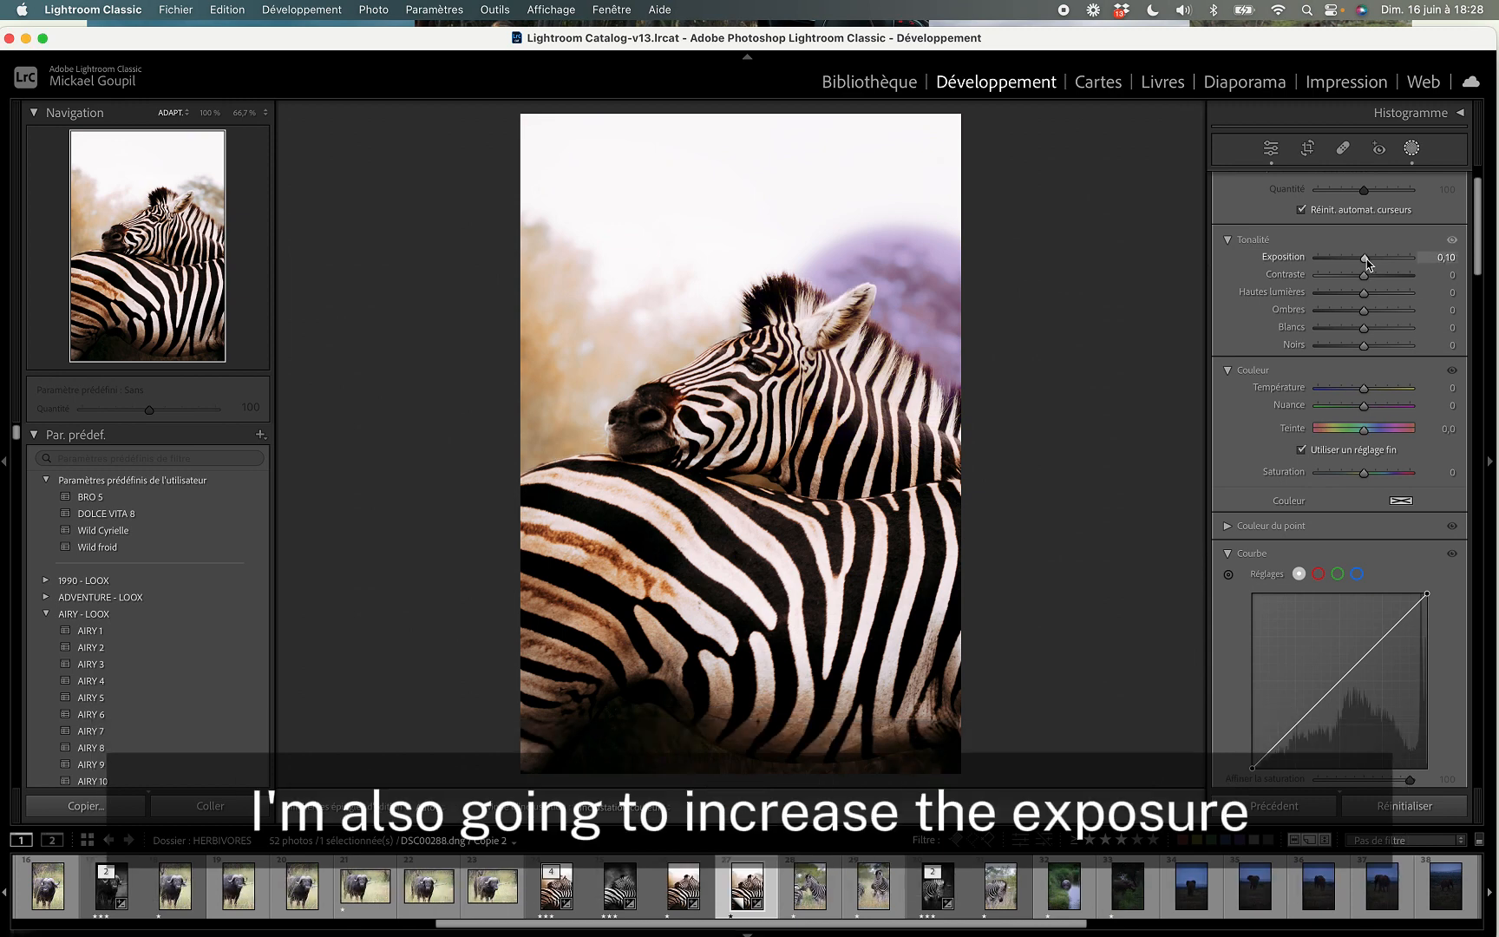
- Raise the exposure of the tree mask slightly, and set its clarity to −23 and dehaze to −17
left_click_drag(1367, 263, 1367, 263)
scroll(1350, 572, "down", 5)
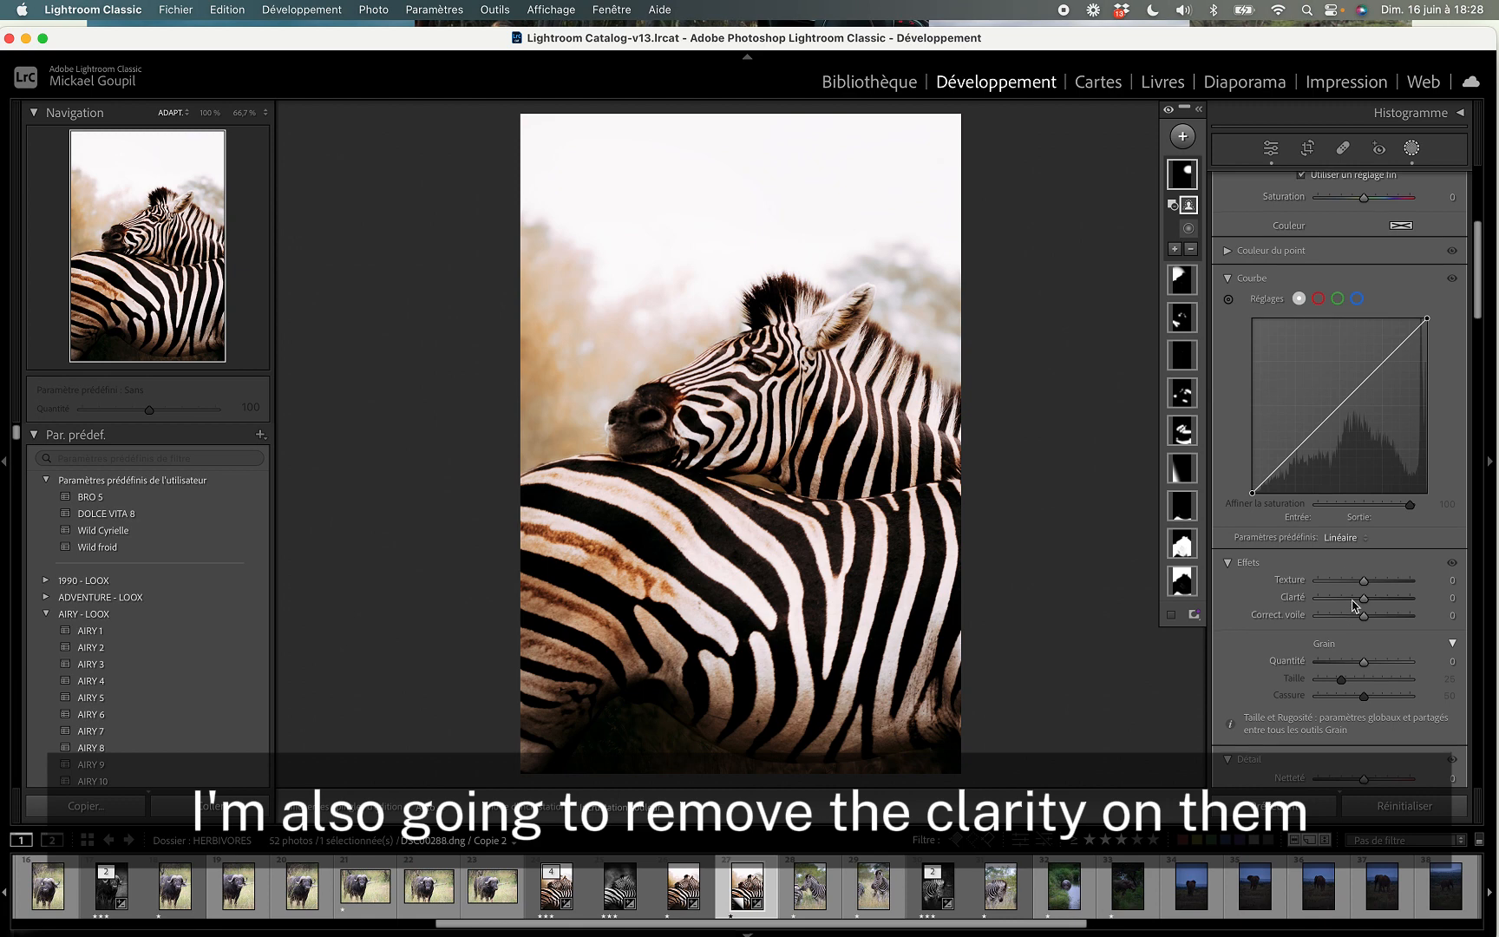
left_click_drag(1363, 604, 1362, 616)
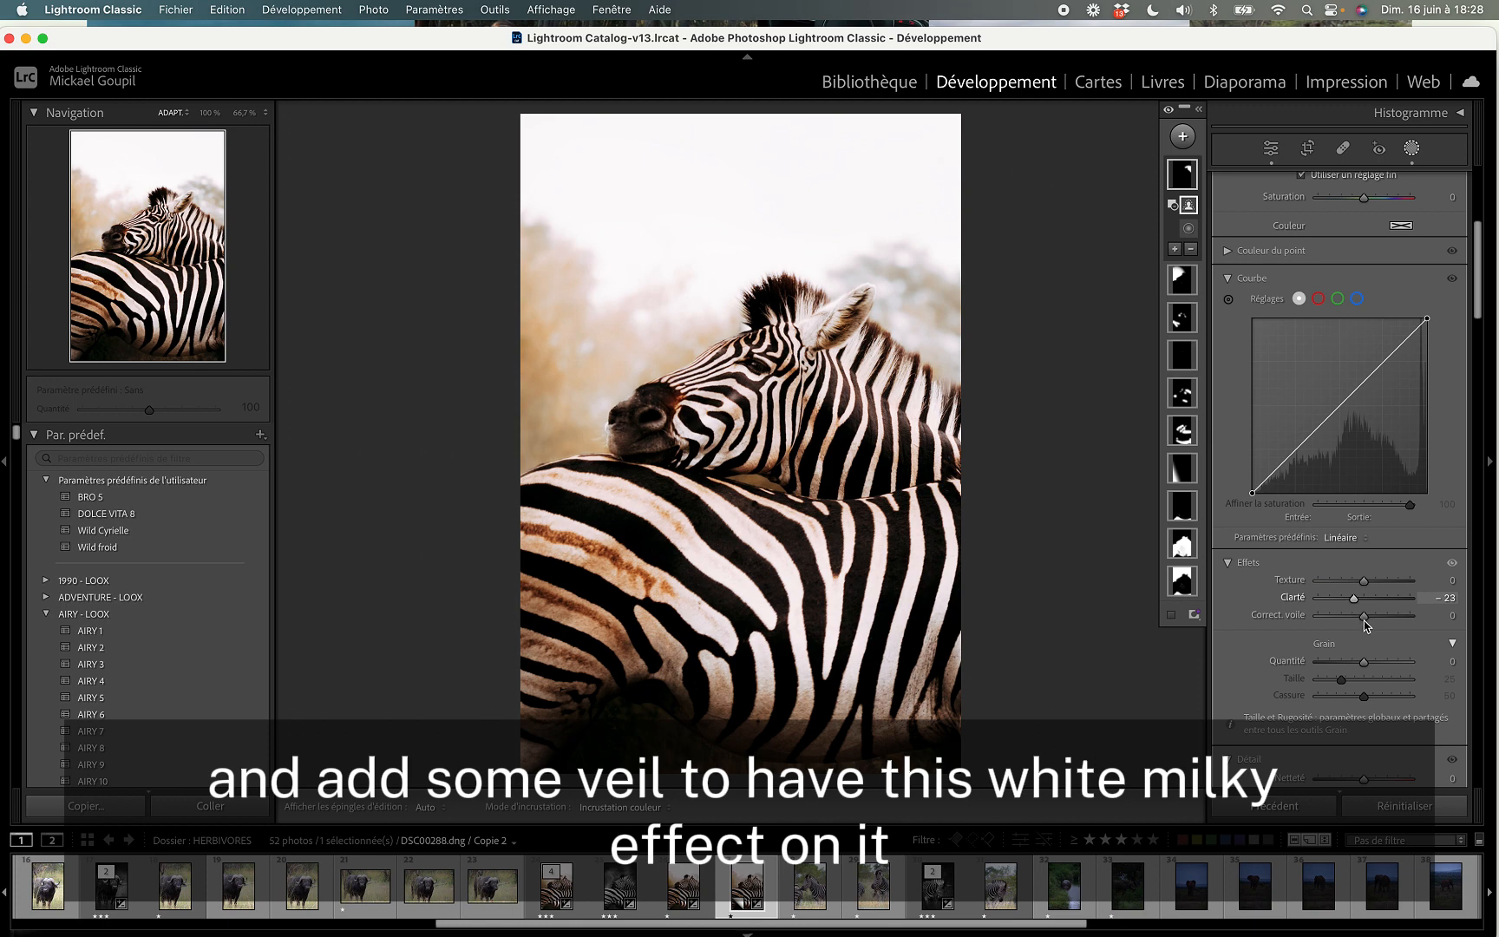
left_click_drag(1363, 614, 1356, 615)
- Add a radial gradient over the zebra's muzzle and the background beside it, with exposure 0.22 and temperature 7, as a halo
left_click(1182, 136)
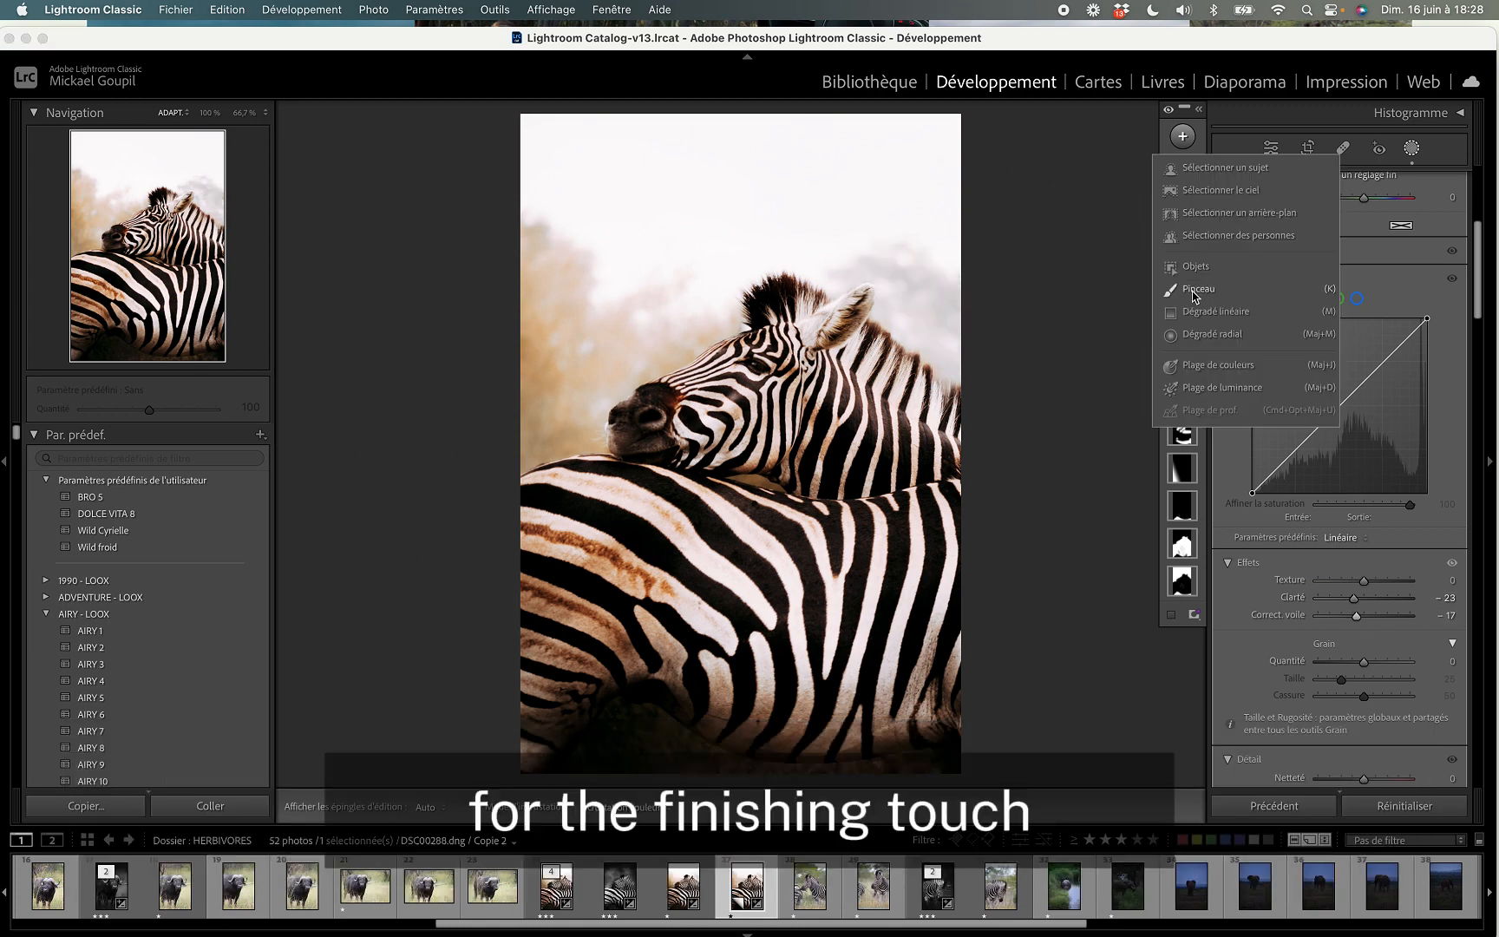
left_click(1206, 334)
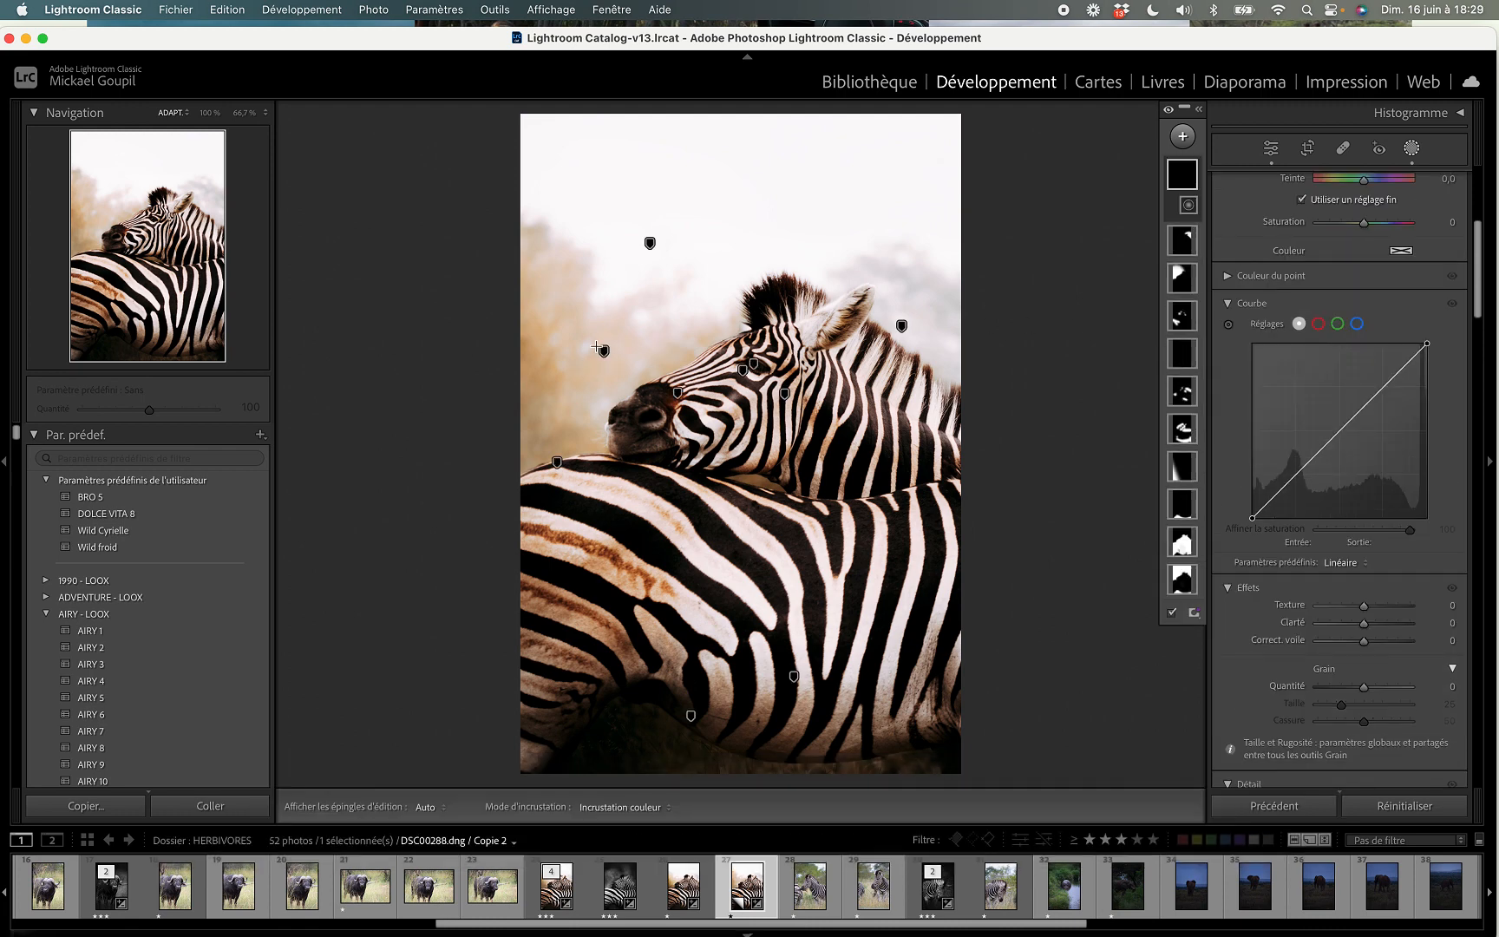
left_click_drag(621, 374, 766, 513)
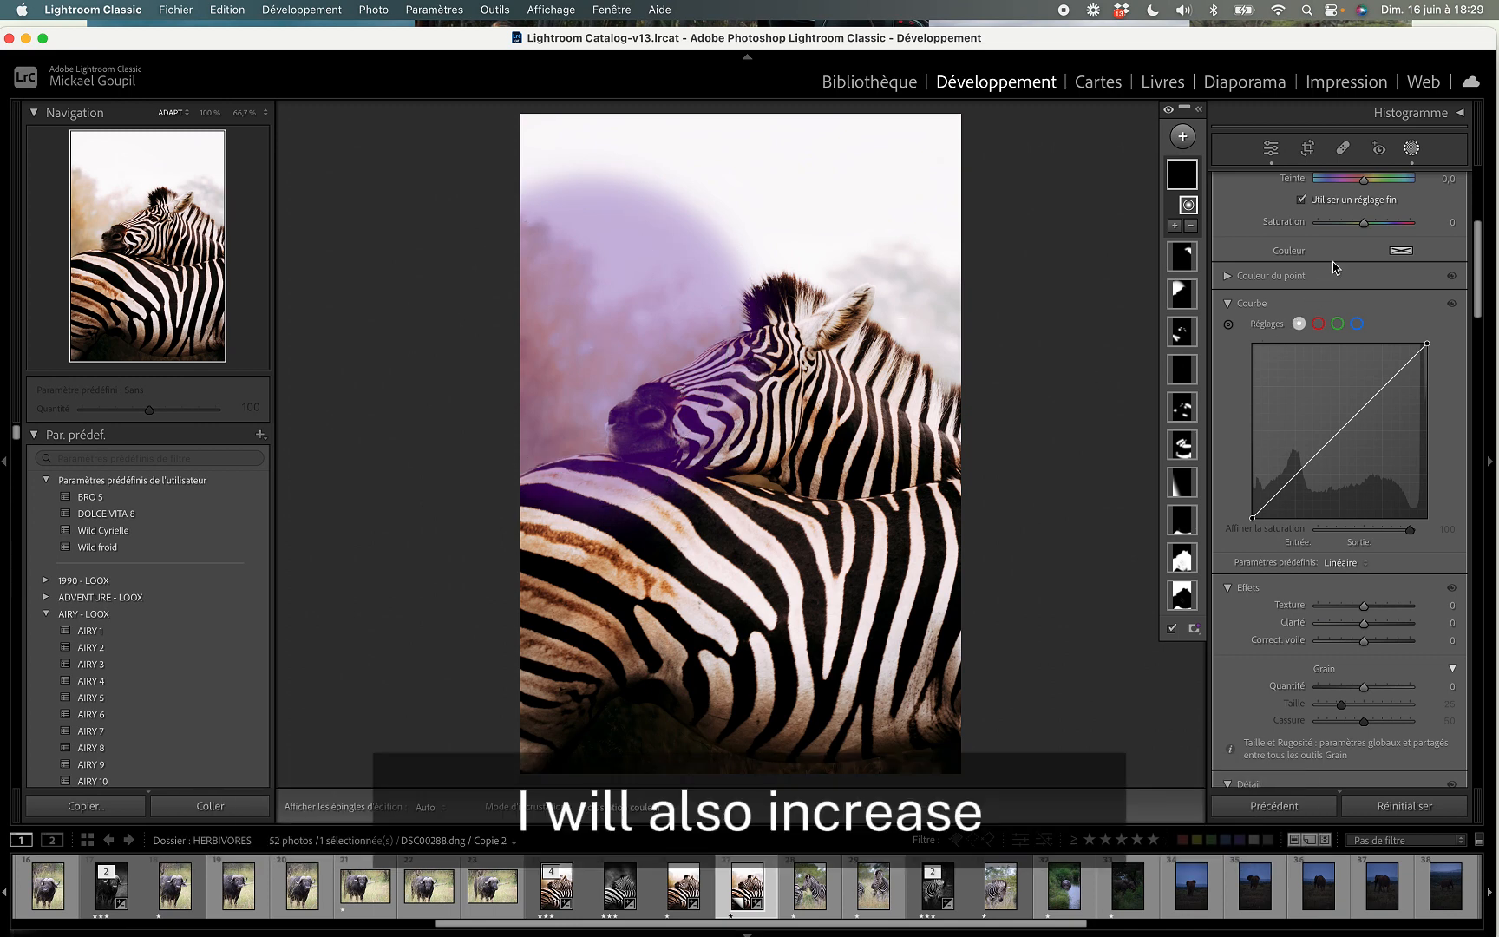
scroll(1333, 267, "up", 5)
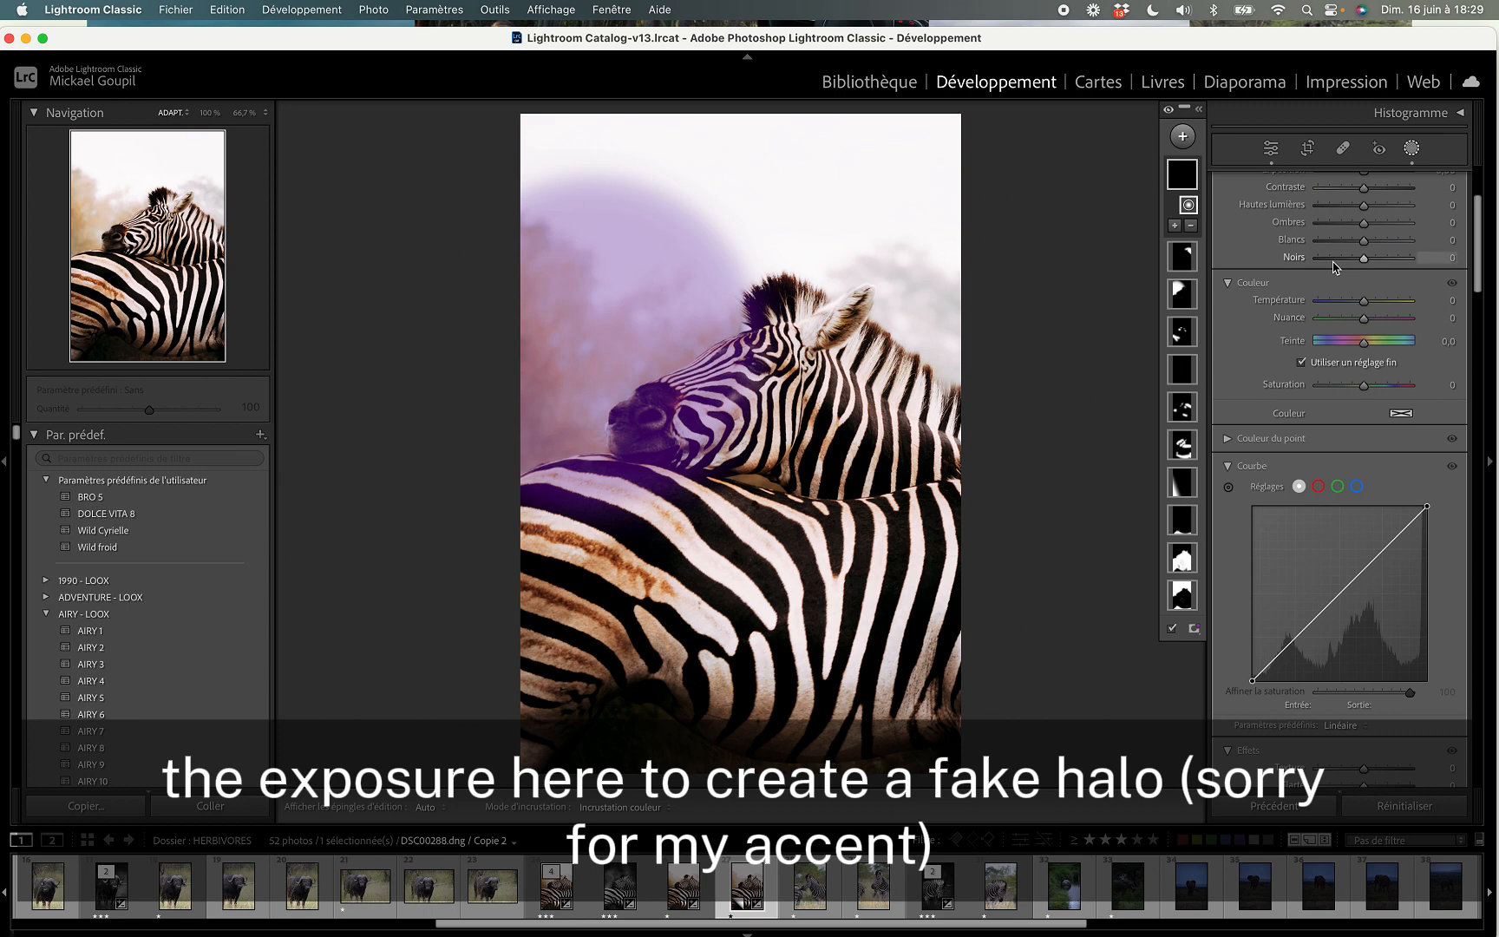
scroll(1333, 267, "up", 3)
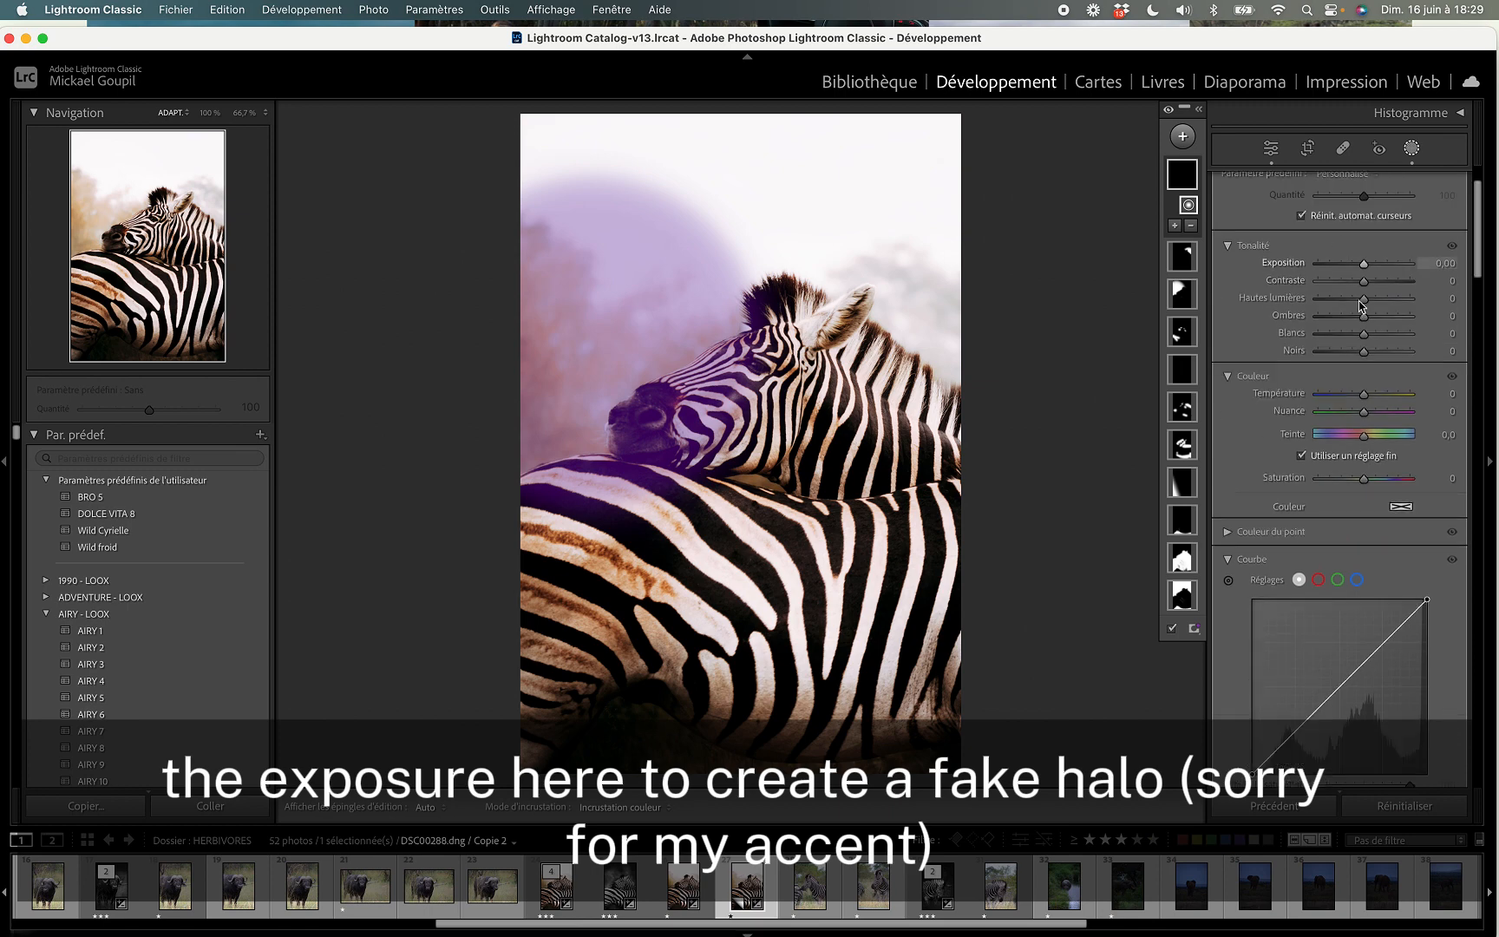
left_click_drag(1363, 263, 1369, 271)
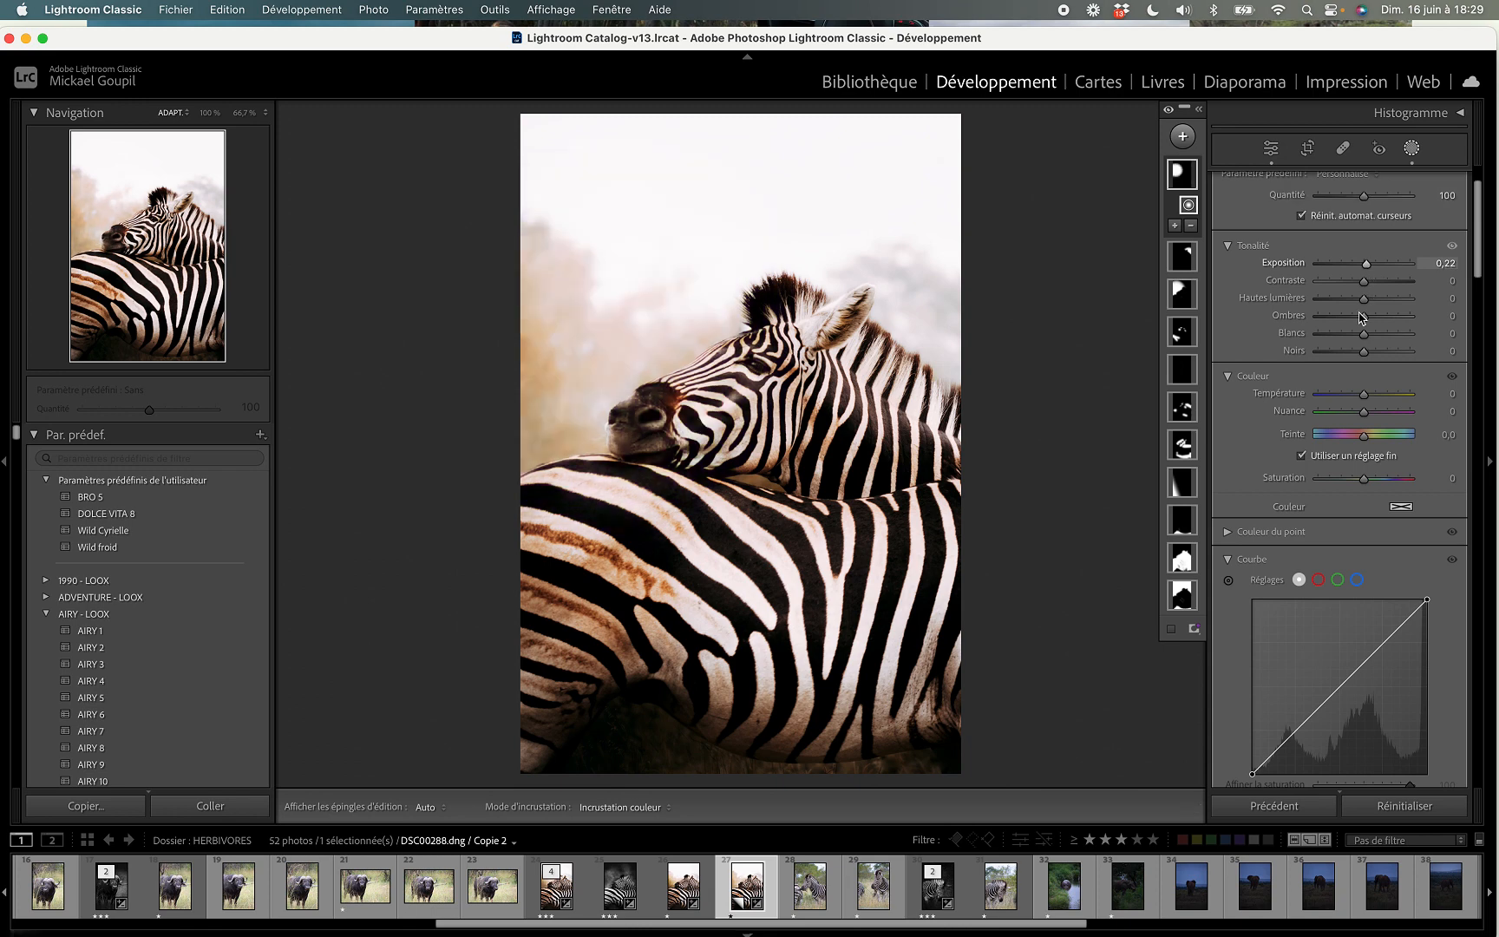
left_click_drag(1365, 396, 1368, 399)
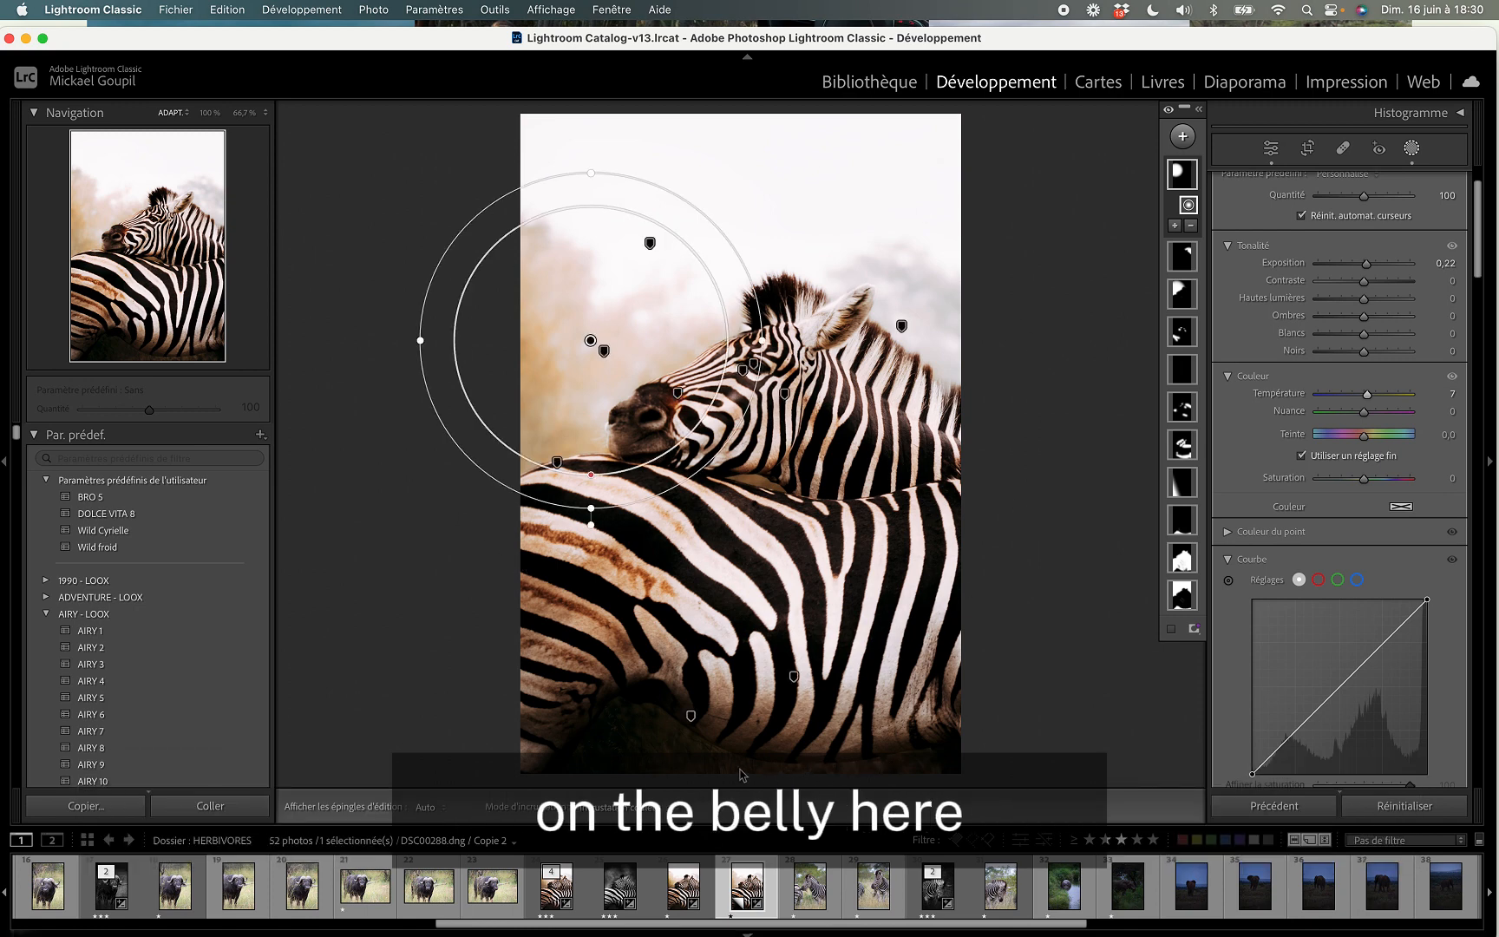
- Add a brush mask with exposure −0.46 and size 15.6, and paint along the photo's bottom edge under the belly
left_click(1182, 136)
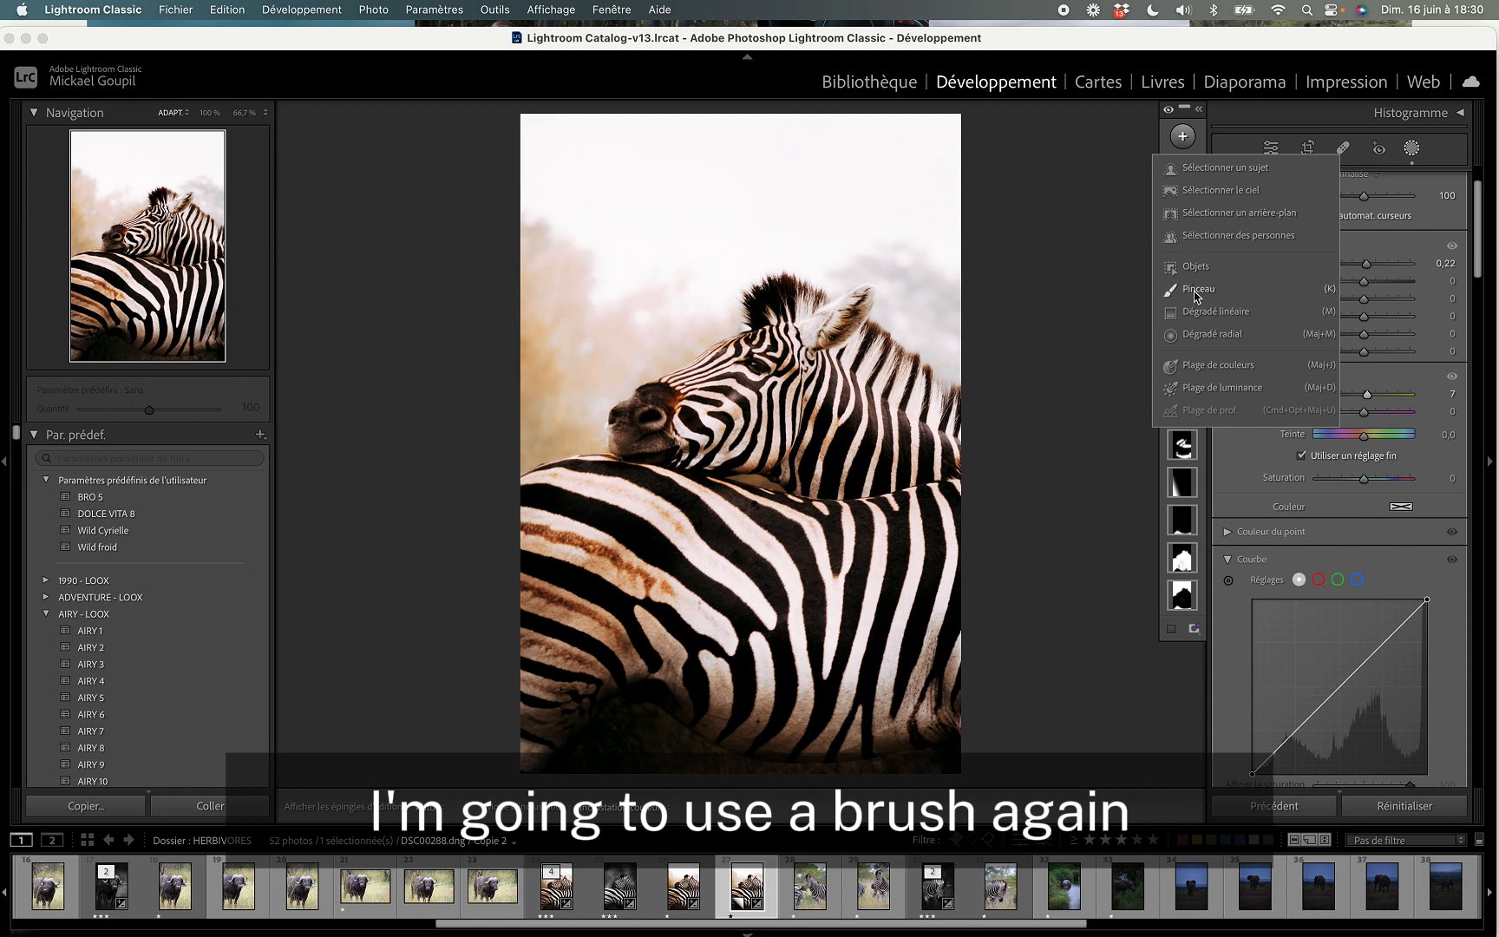
left_click(1195, 292)
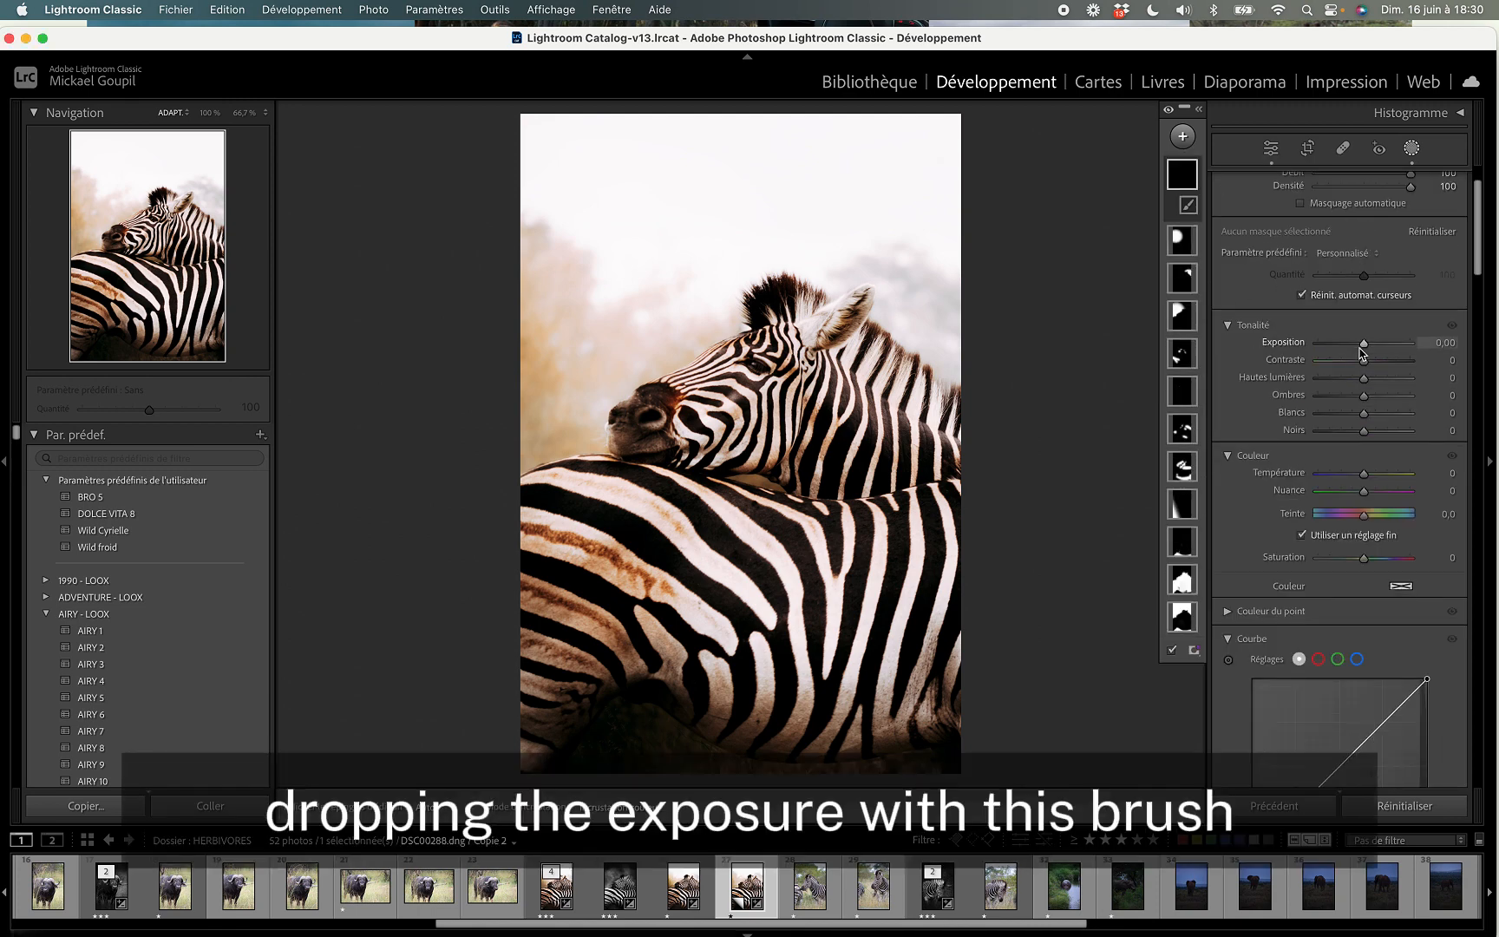
left_click_drag(1360, 344, 1358, 344)
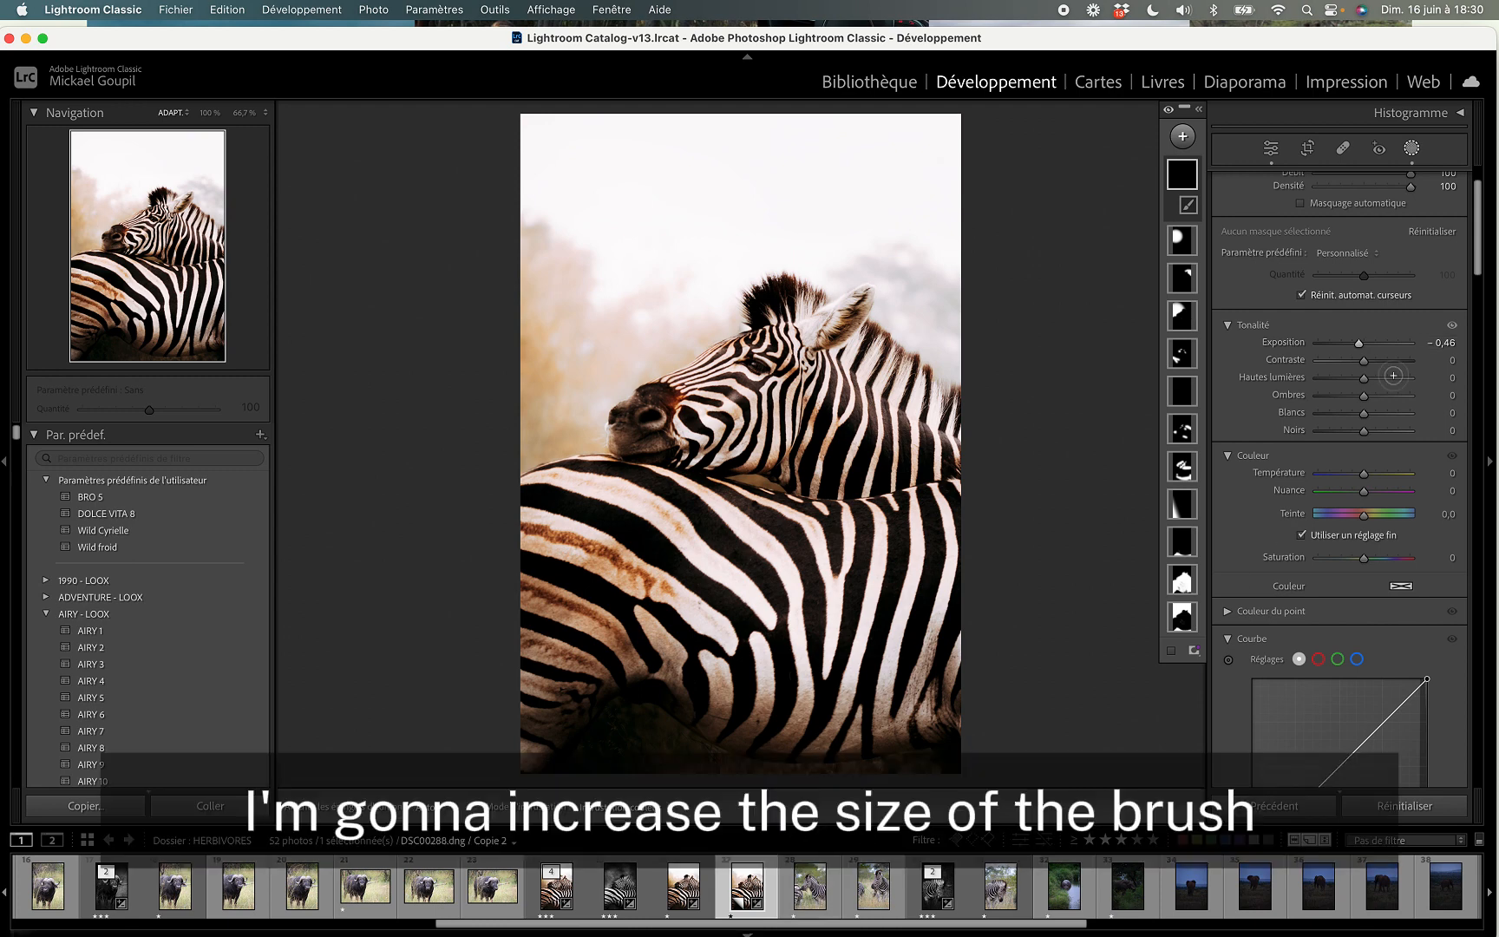
scroll(1343, 269, "up", 3)
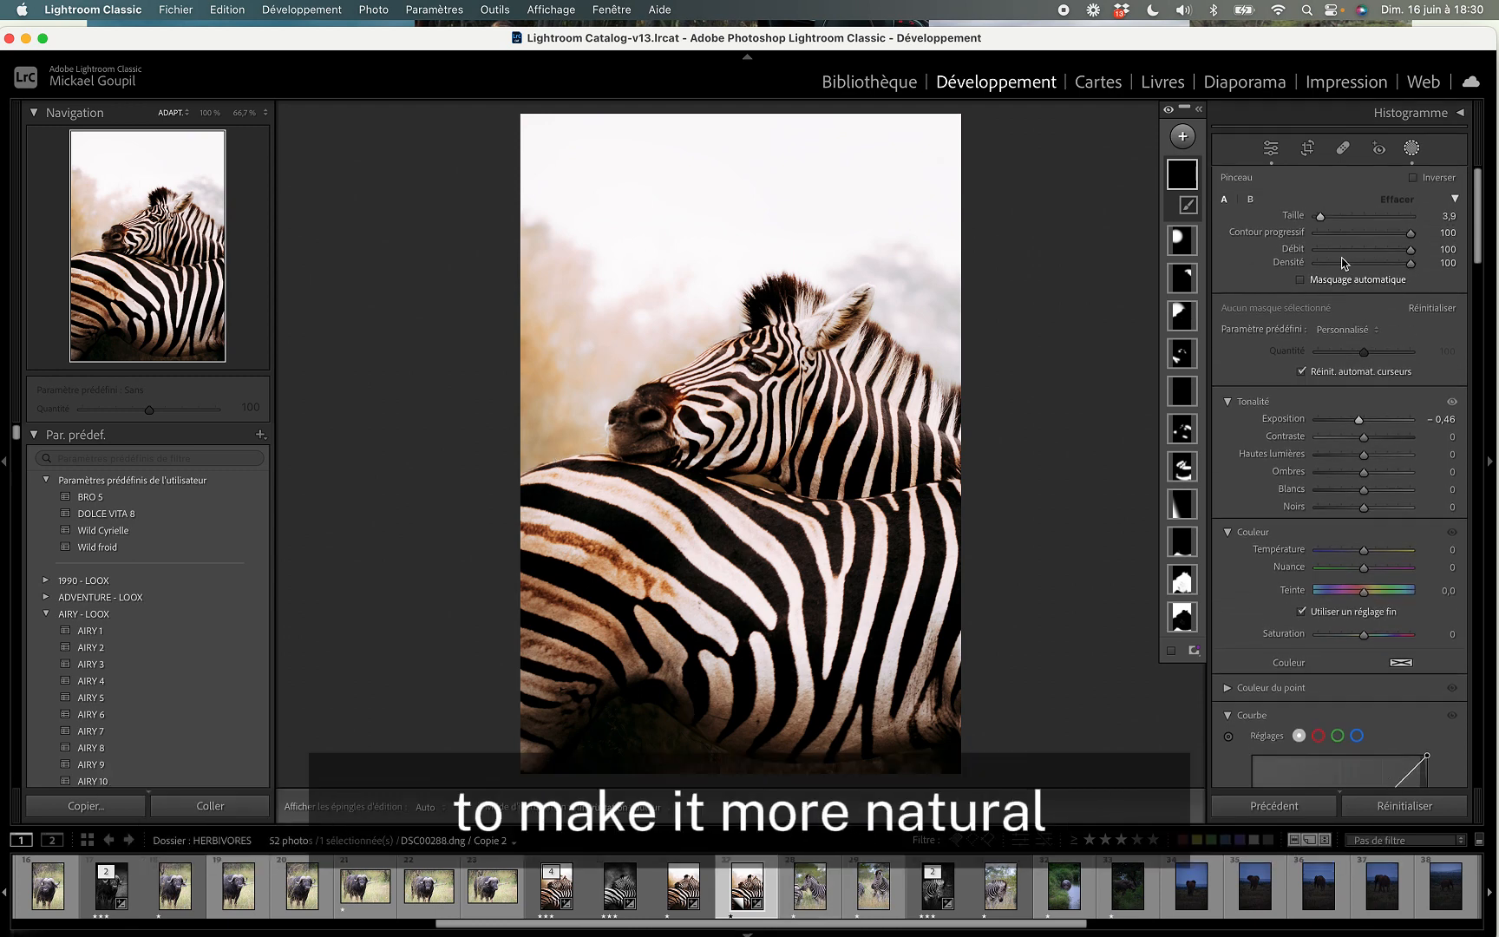
left_click_drag(1320, 215, 1330, 216)
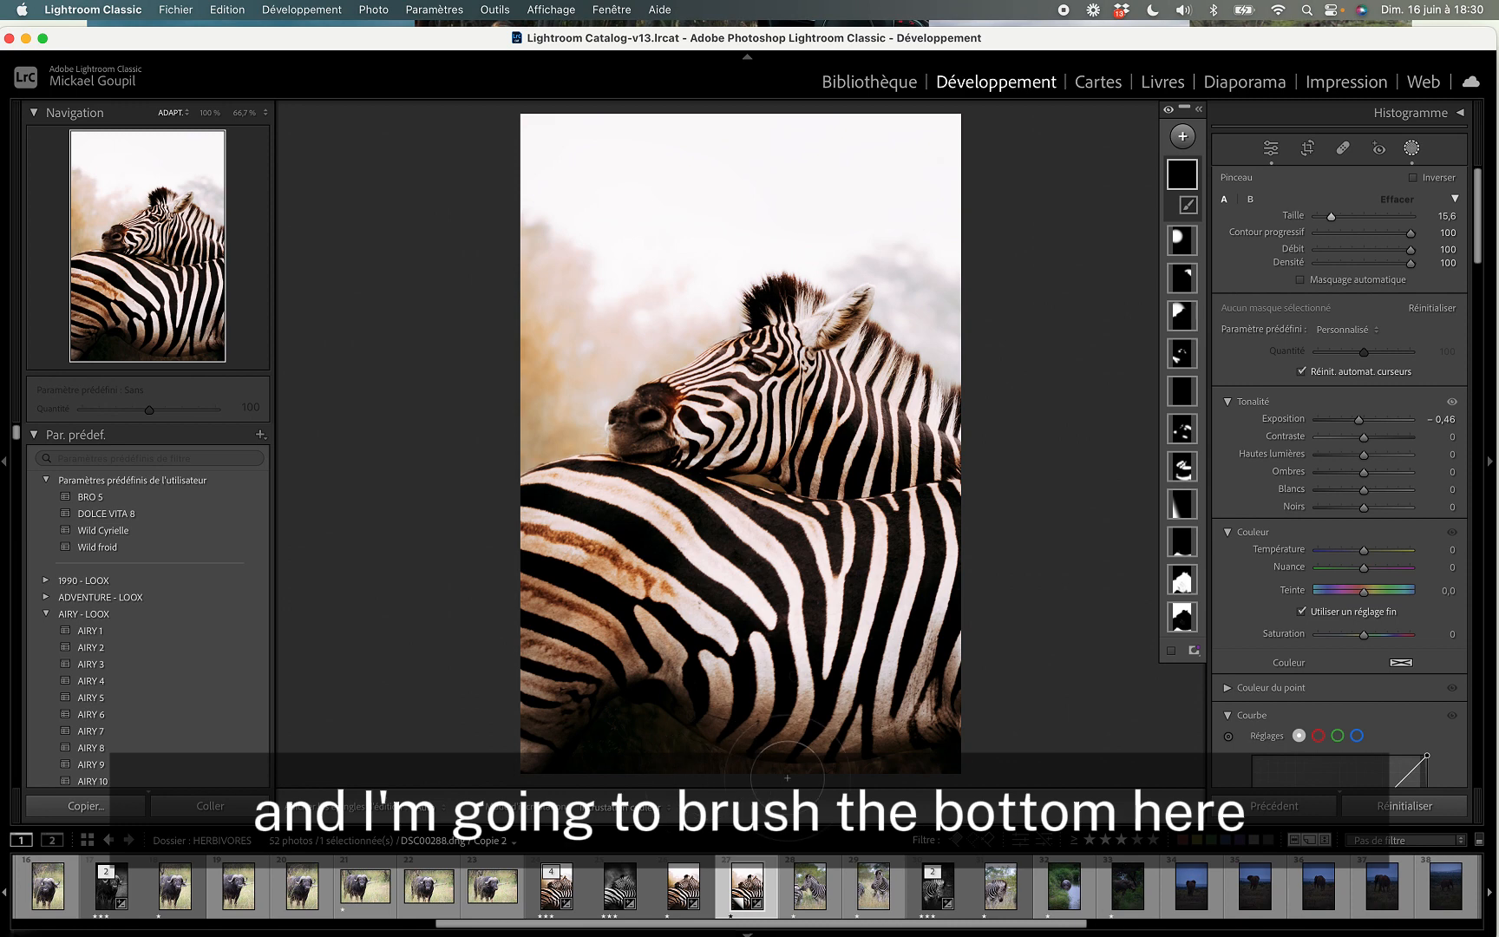
mouse_move(888, 769)
left_mouse_down()
mouse_move(963, 763)
mouse_move(922, 764)
left_mouse_up()
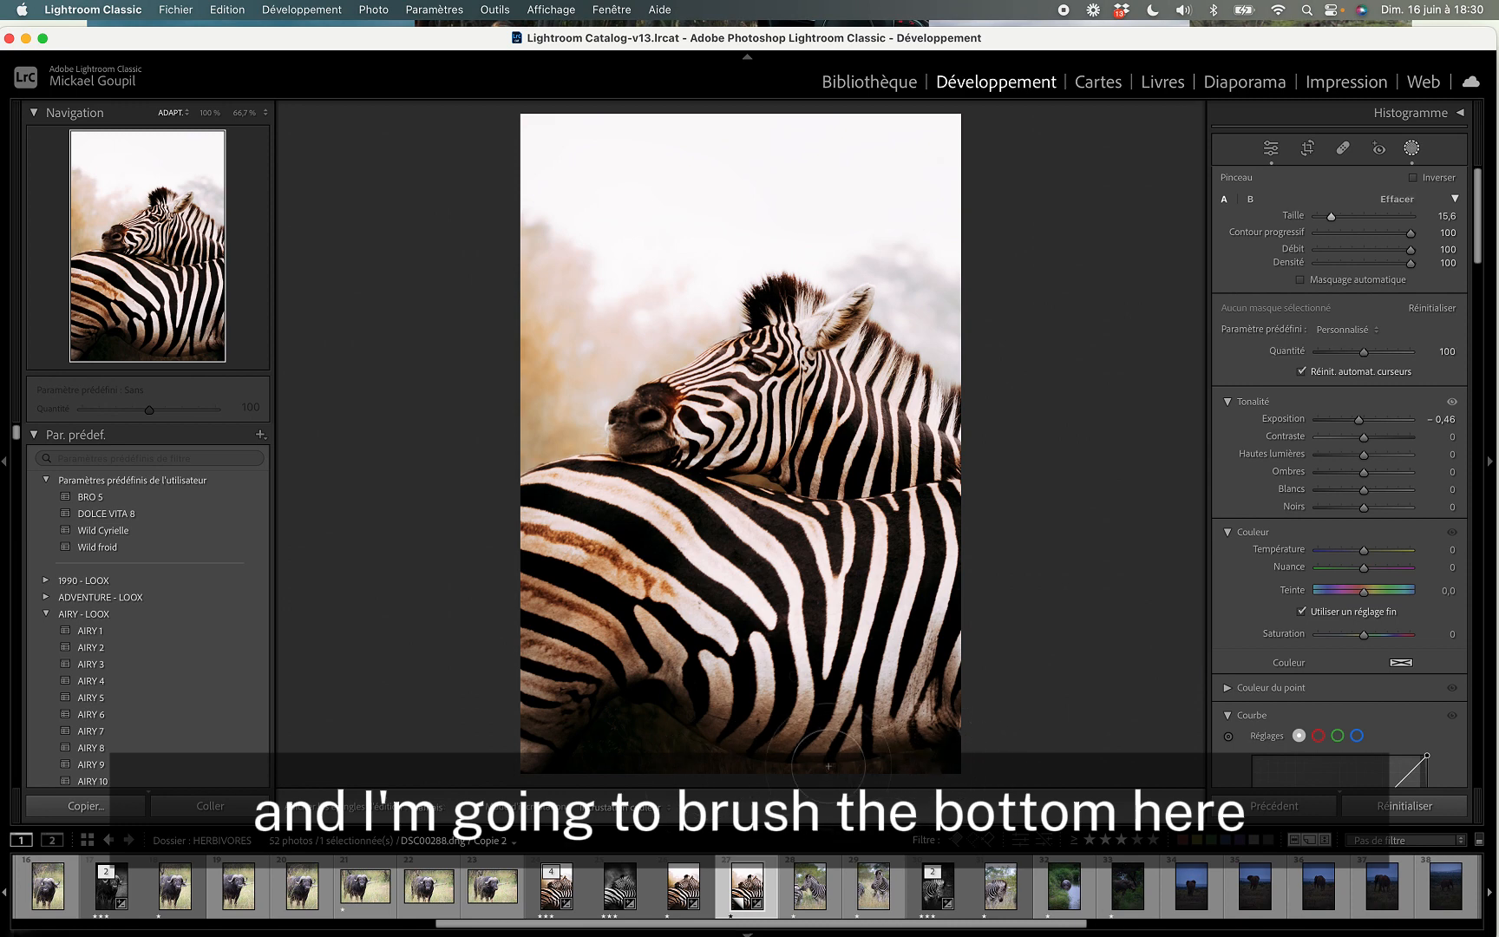
left_click_drag(828, 765, 690, 763)
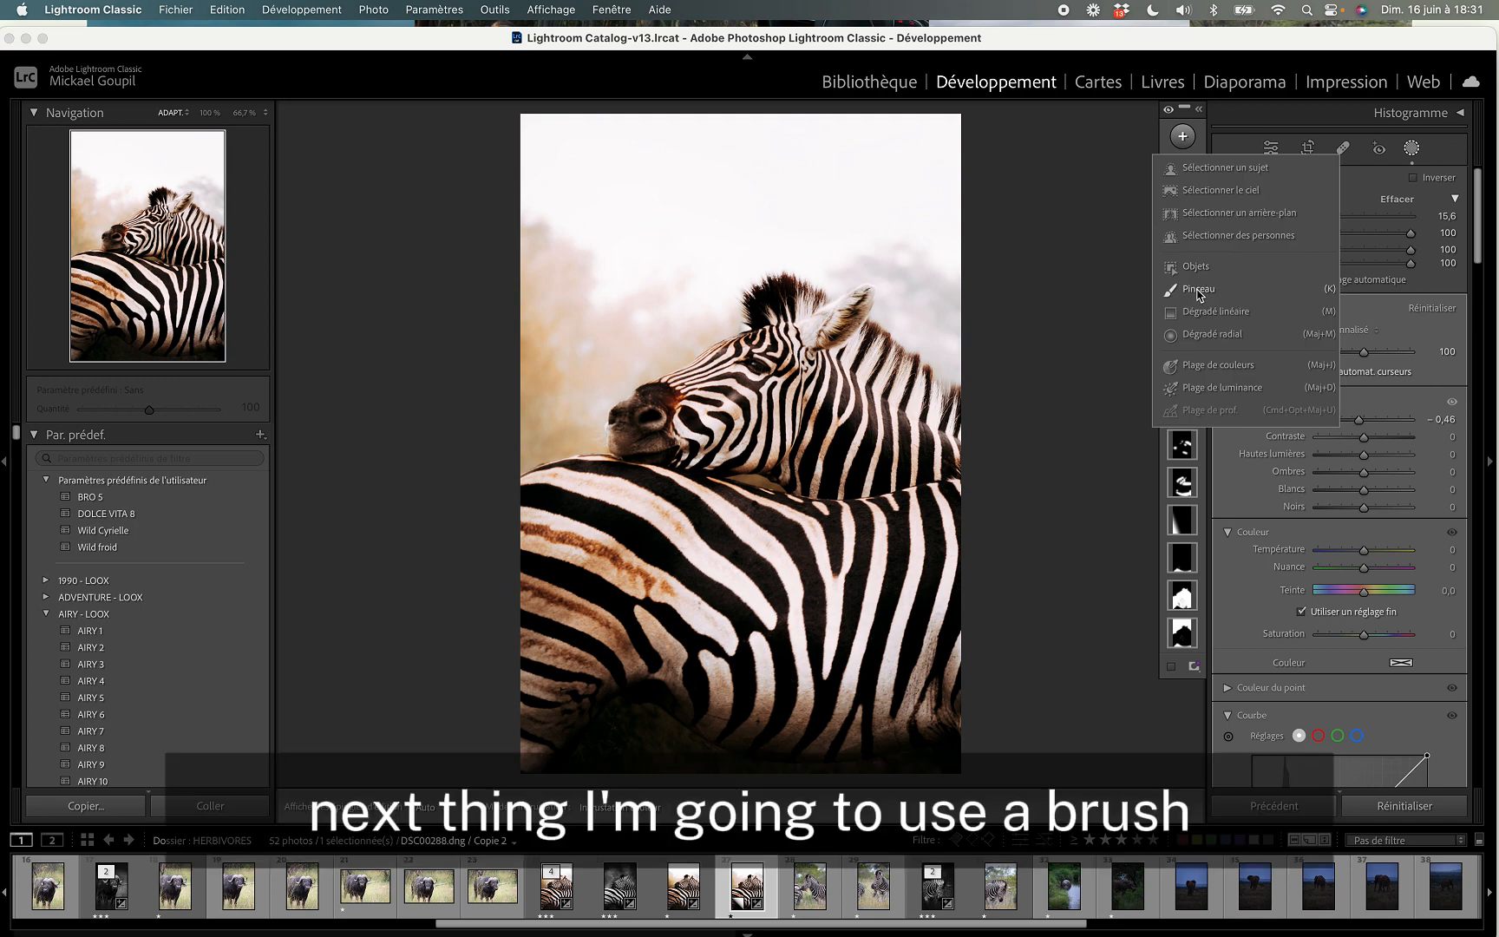
- Paint the edges of the zebra's face with a new size 8 brush mask with contrast 16 and raised sharpness, and compare before and after
left_click(1197, 290)
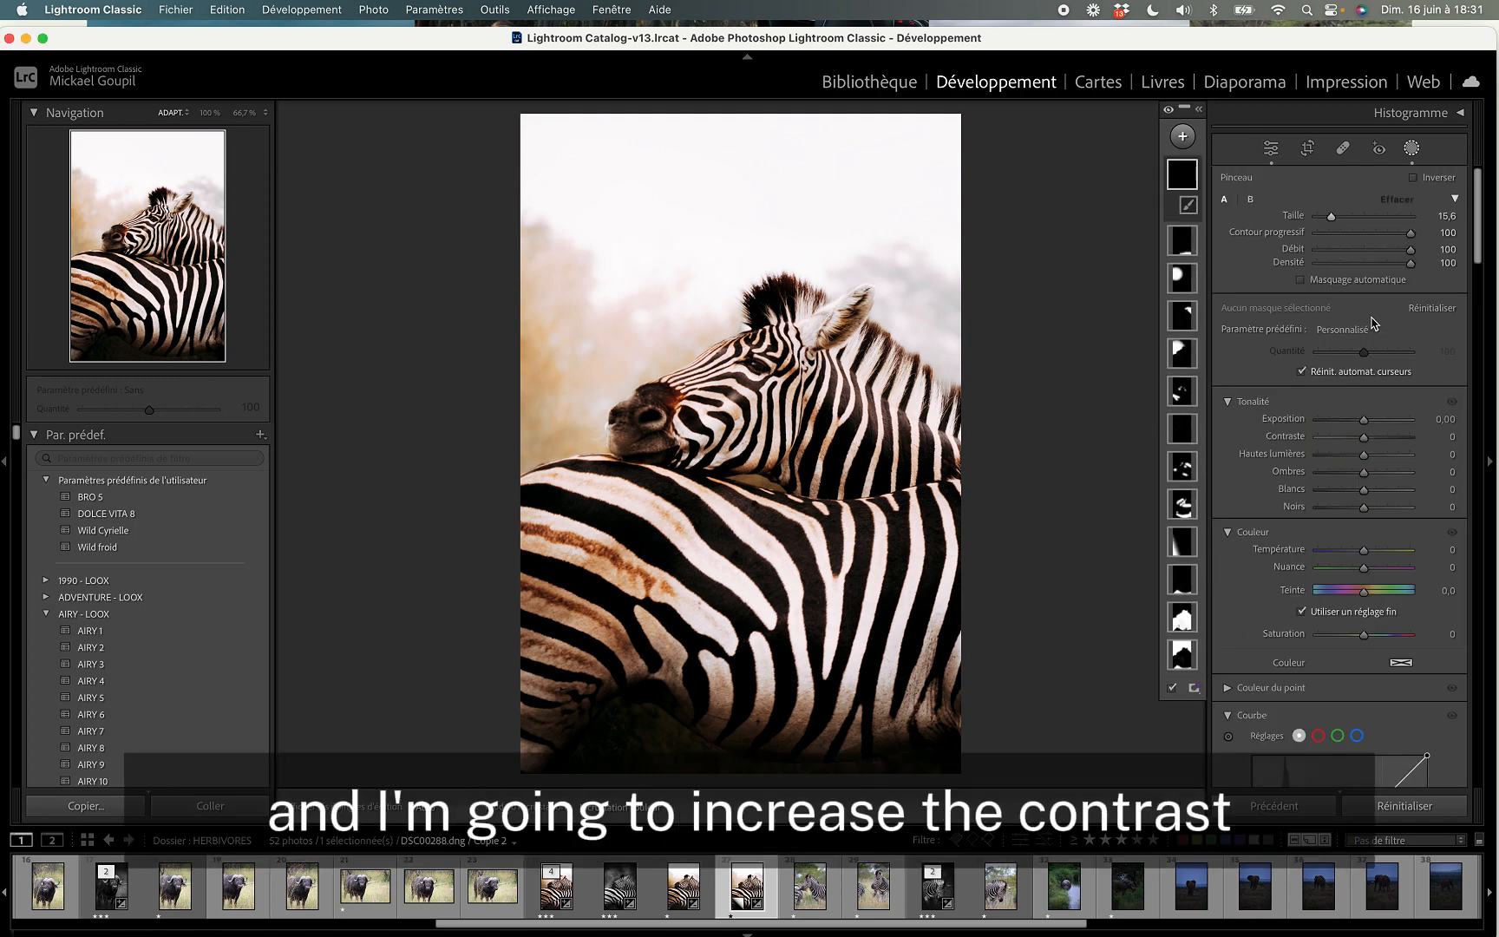
left_click_drag(1378, 440, 1373, 444)
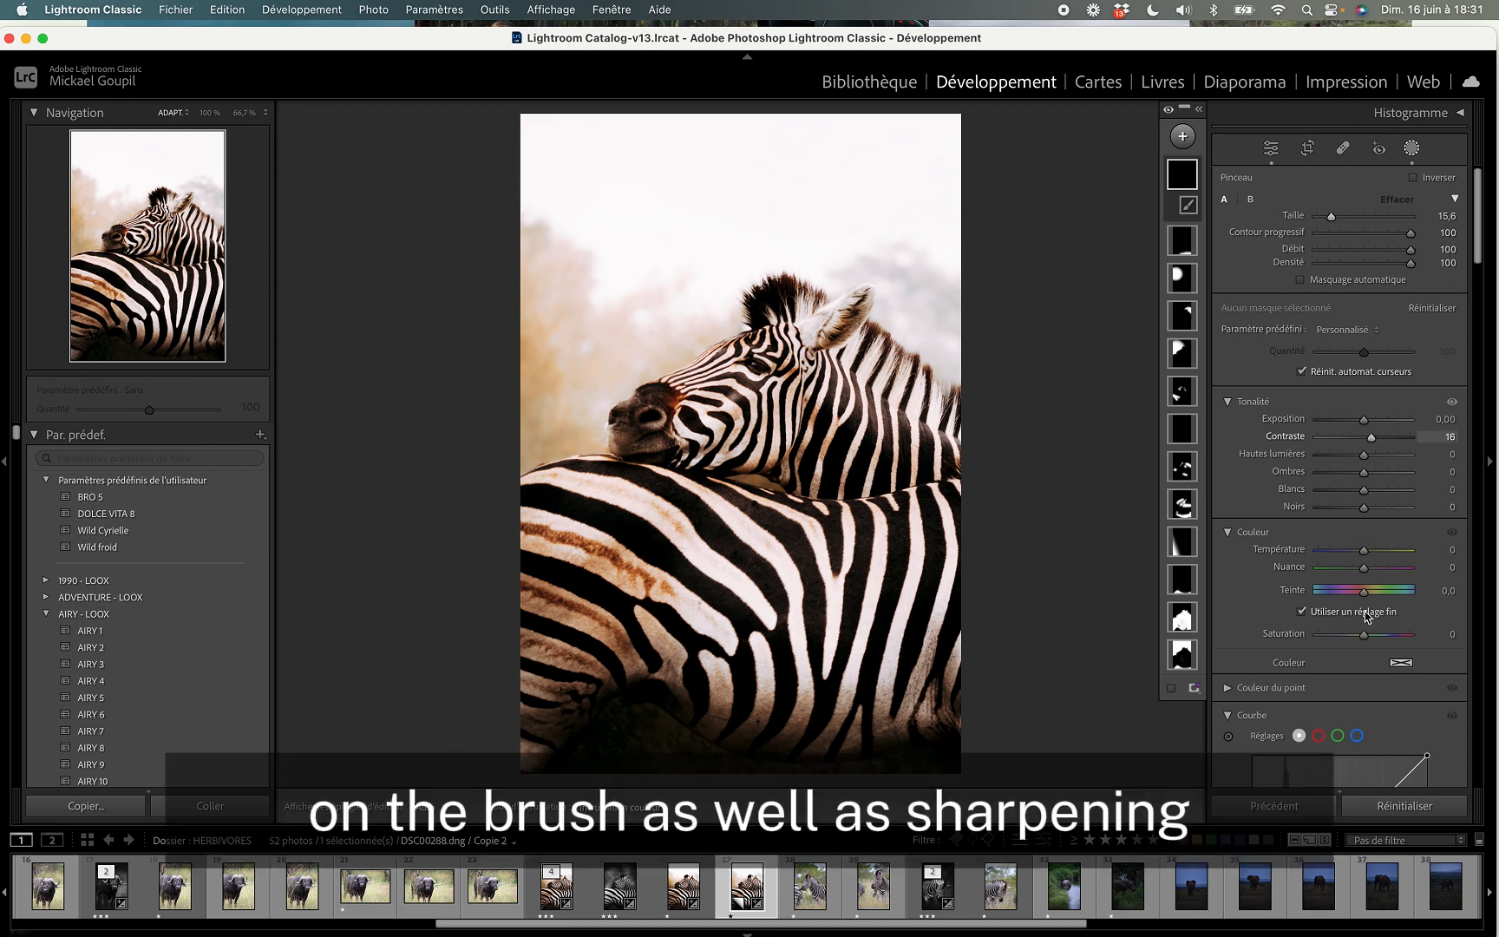
scroll(1369, 616, "down", 10)
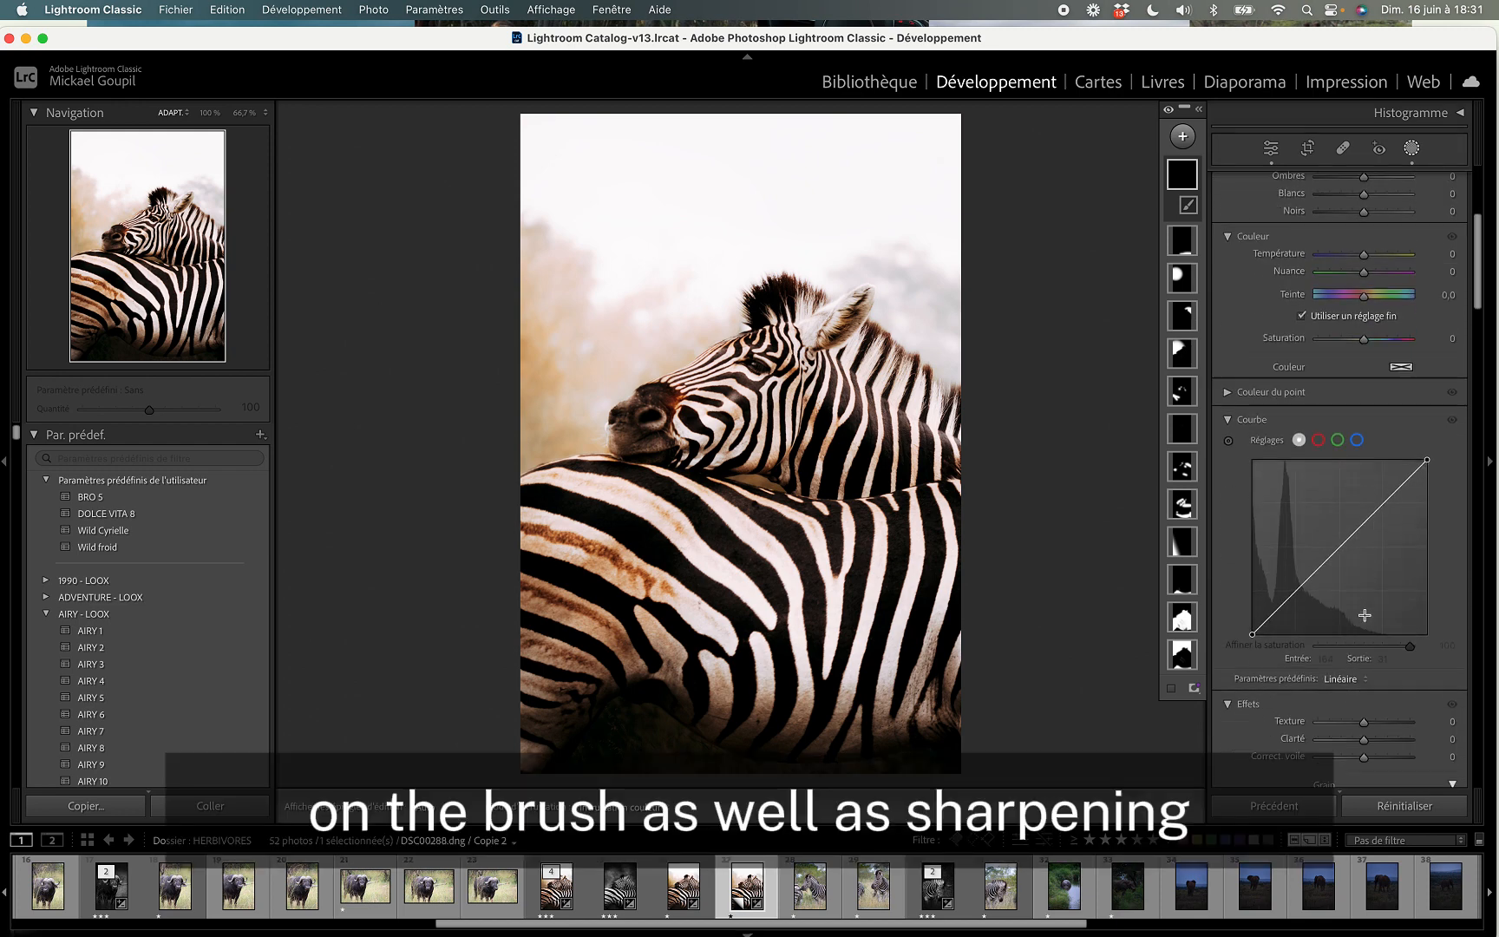
left_click_drag(1364, 690, 1367, 693)
scroll(1368, 677, "up", 10)
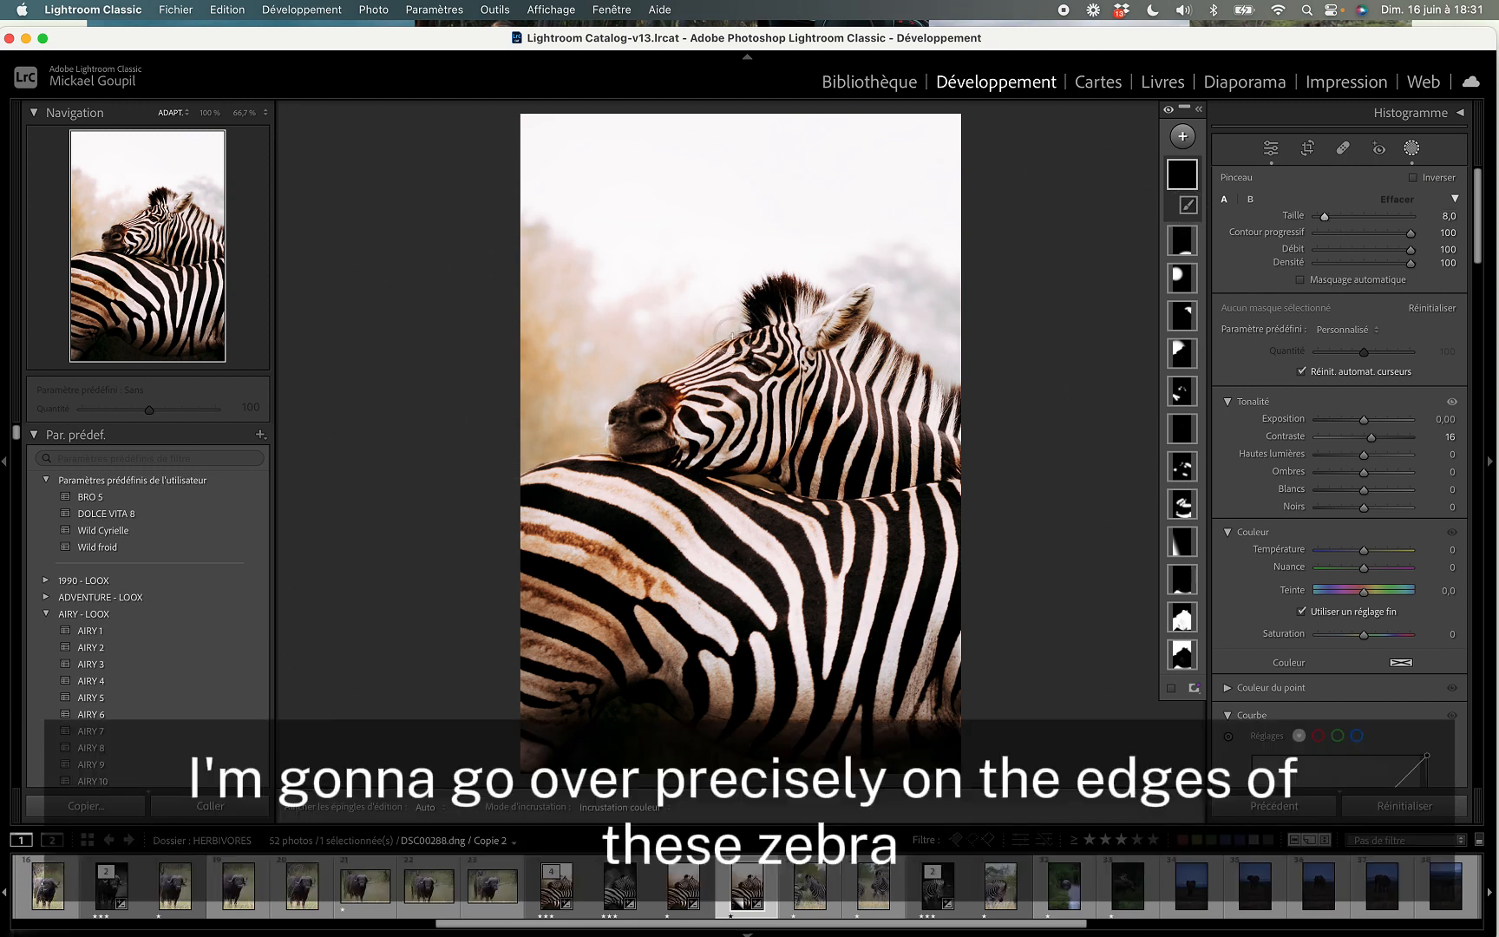
mouse_move(704, 345)
left_mouse_down()
mouse_move(624, 413)
mouse_move(615, 445)
left_mouse_up()
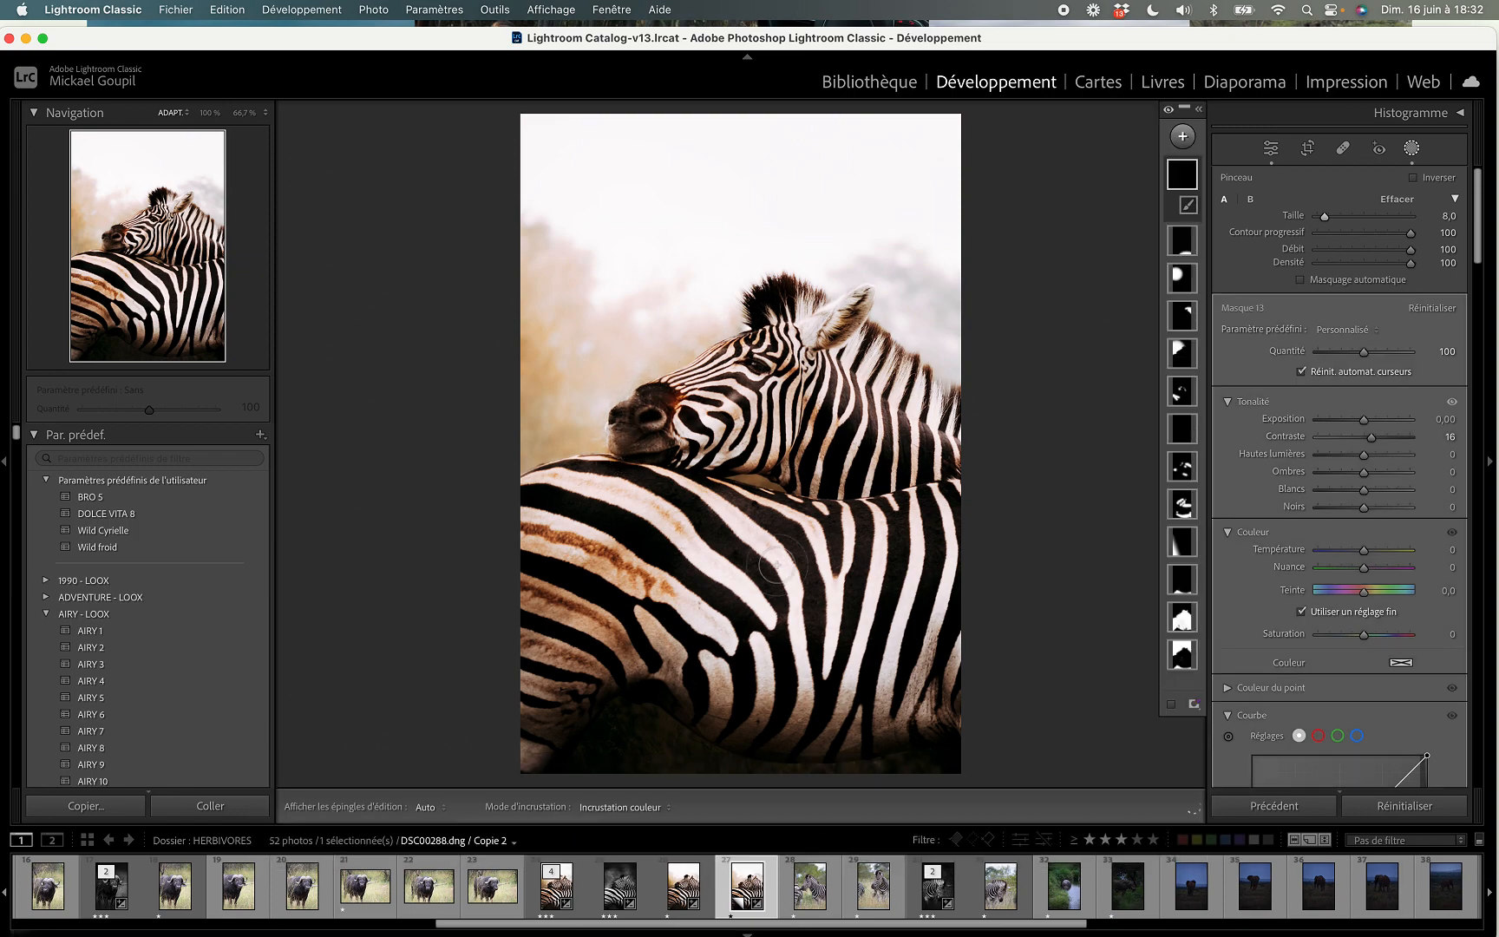
left_click(1411, 149)
key("y")
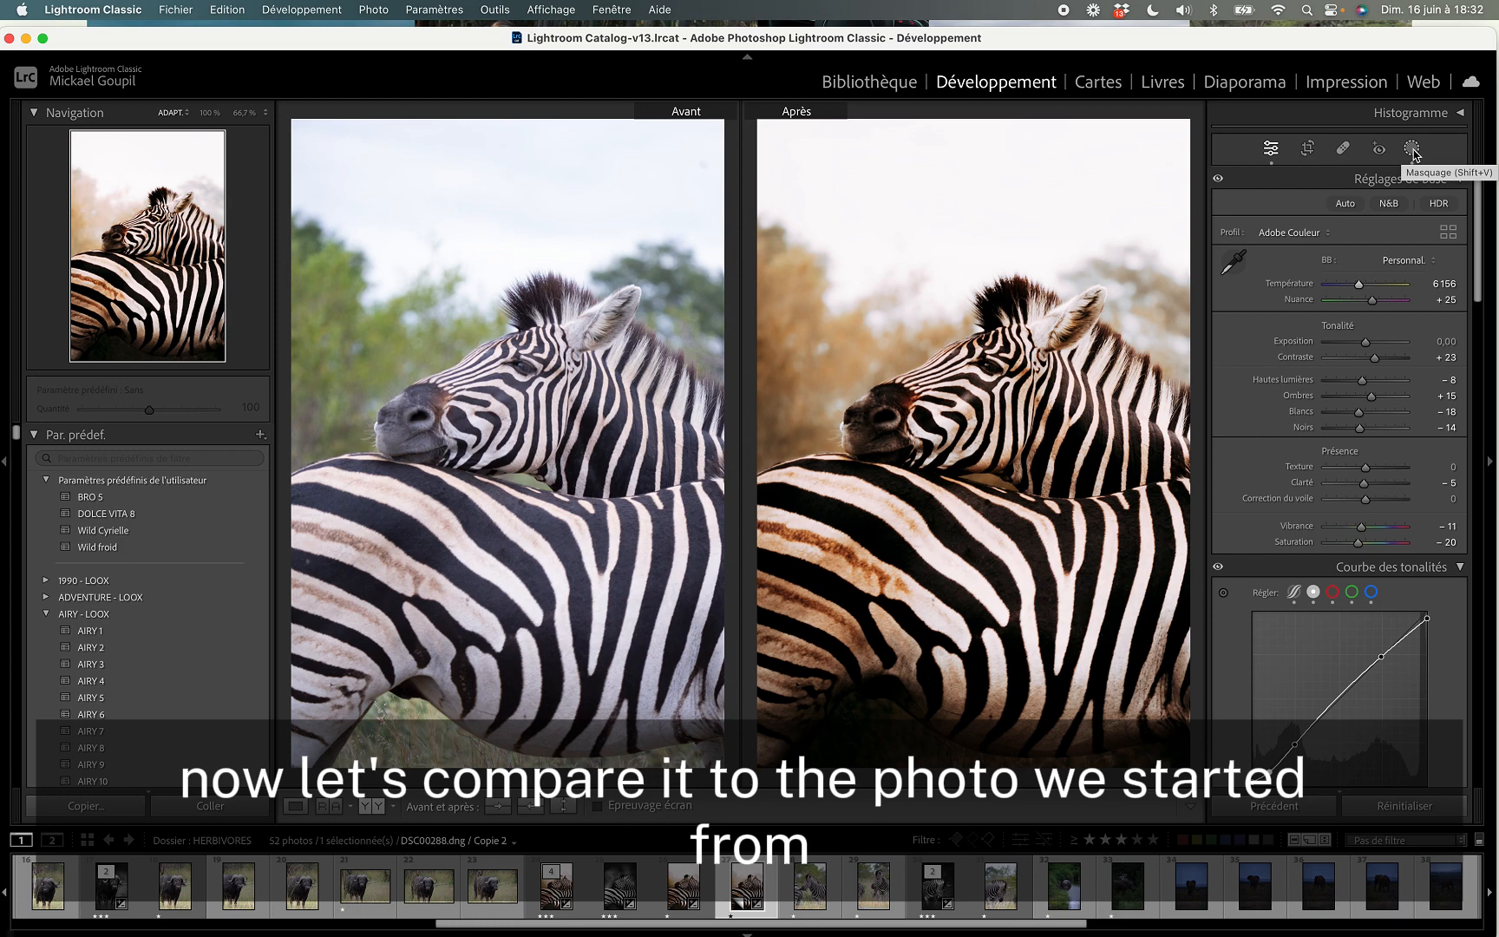